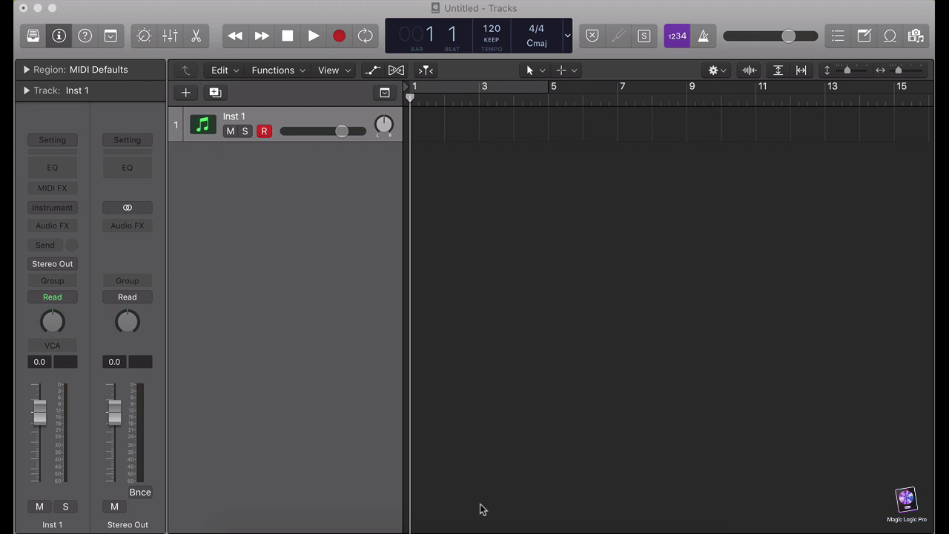
Add a Drummer track in the Hip Hop genre.
{"action": "left_click", "coordinate": [186, 93]}
{"action": "left_click", "coordinate": [616, 54]}
{"action": "left_click", "coordinate": [653, 221]}
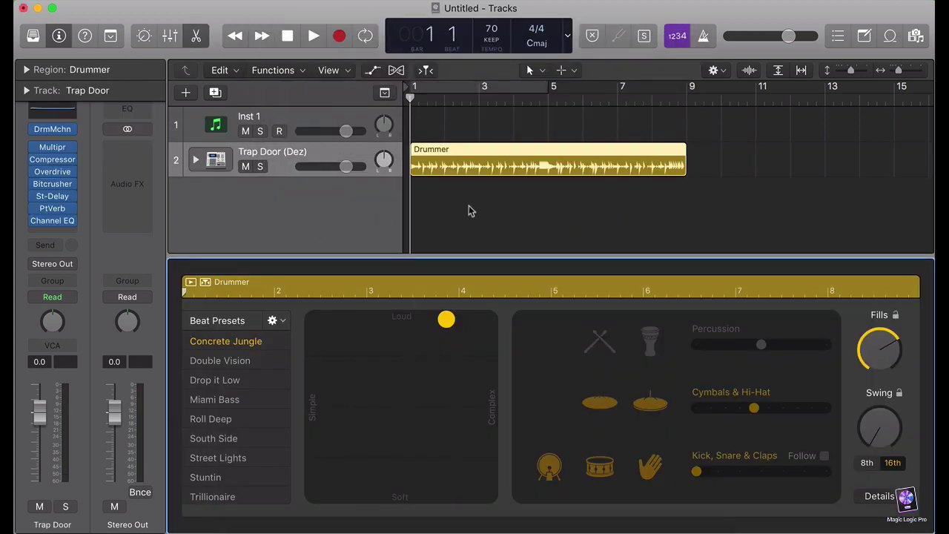
Shorten the Drummer region to end at bar 5 and turn on cycling over those four bars.
{"action": "left_click_drag", "start_coordinate": [684, 168], "coordinate": [548, 166]}
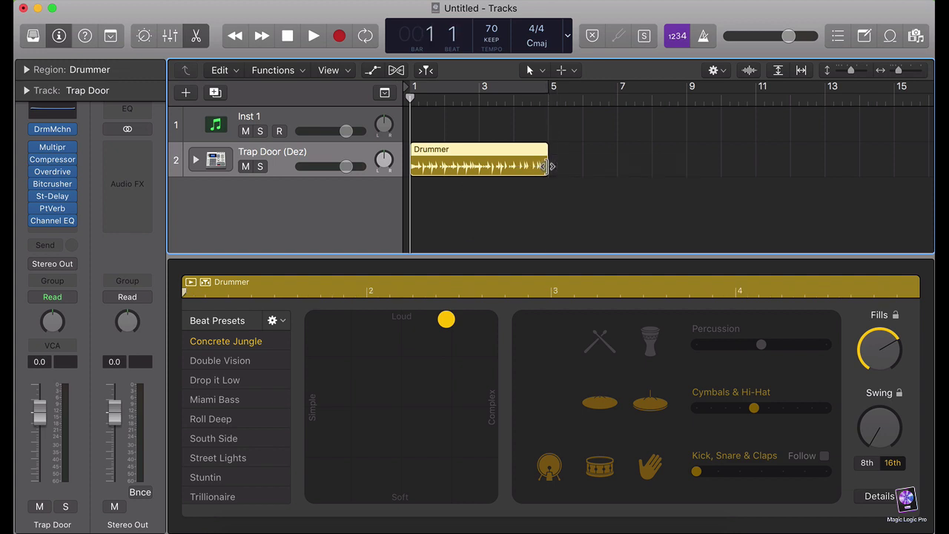
{"action": "key", "text": "c"}
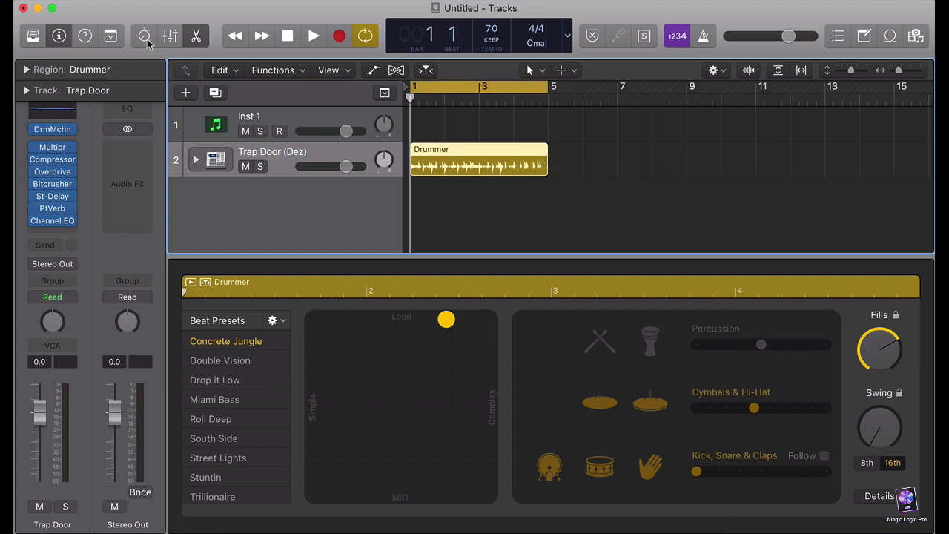
Switch the Hip Hop drummer to Maurice in the Library and start playback to audition the beat.
{"action": "left_click", "coordinate": [53, 41]}
{"action": "left_click", "coordinate": [35, 41]}
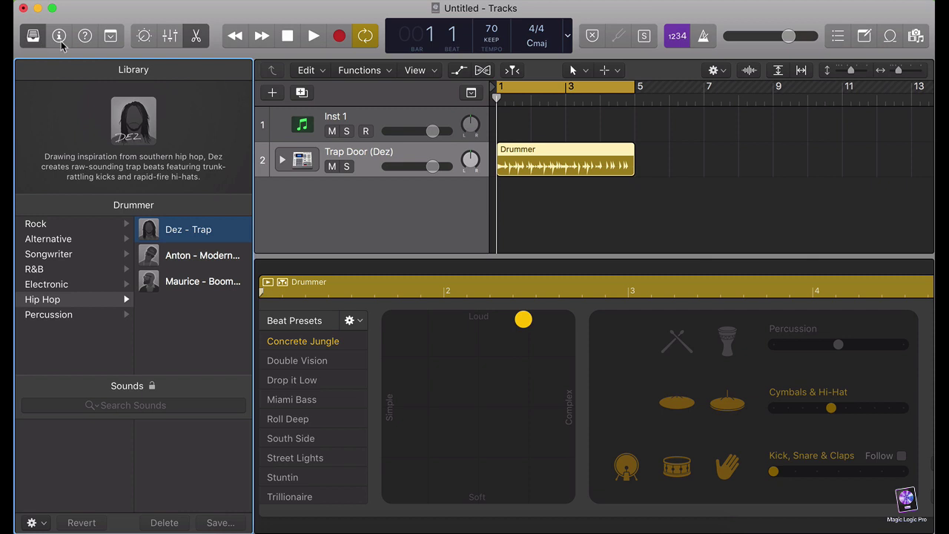
{"action": "left_click", "coordinate": [60, 42]}
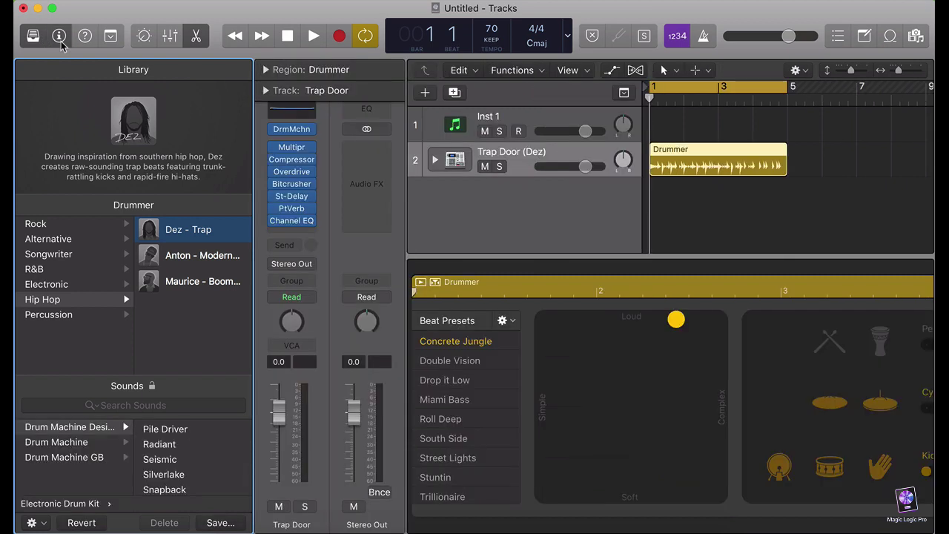
{"action": "left_click", "coordinate": [202, 283]}
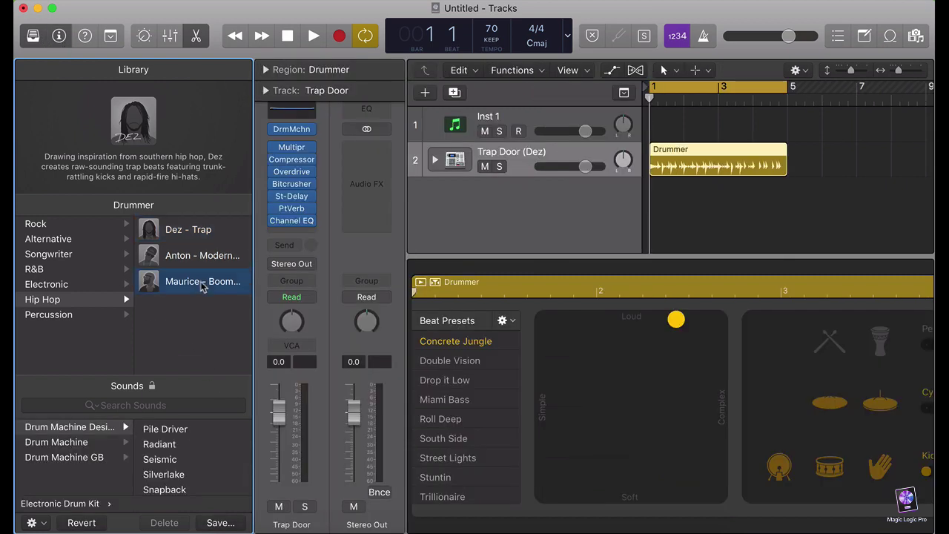
{"action": "key", "text": "space"}
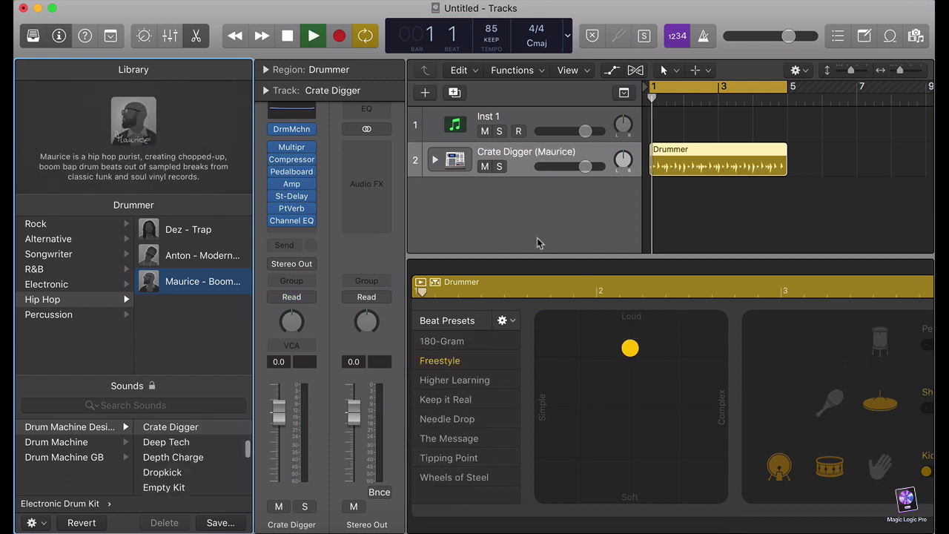
{"action": "key", "text": "XF86AudioRaiseVolume"}
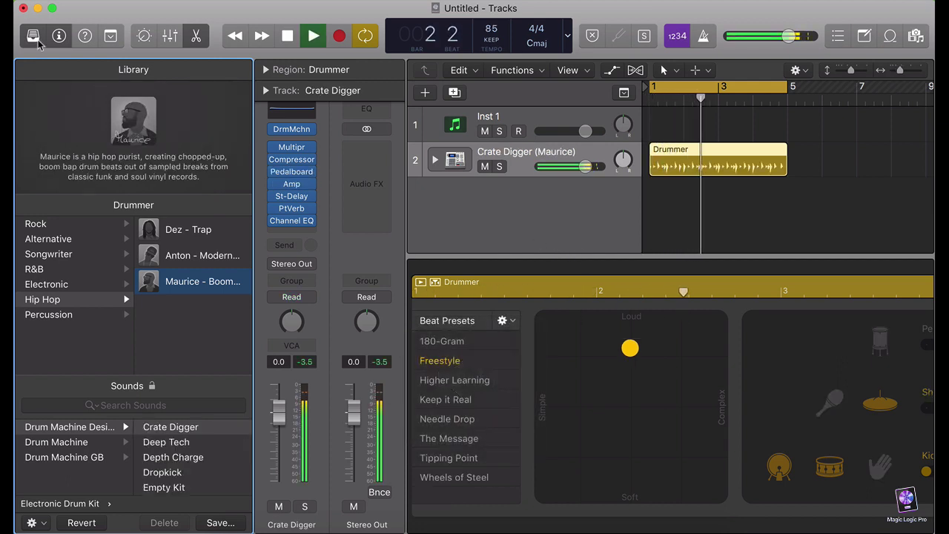
Load the 180-Gram beat preset and refine it with louder playing, a lower Kick, Snare & Claps variation and less swing.
{"action": "key", "text": "y"}
{"action": "left_click", "coordinate": [205, 342]}
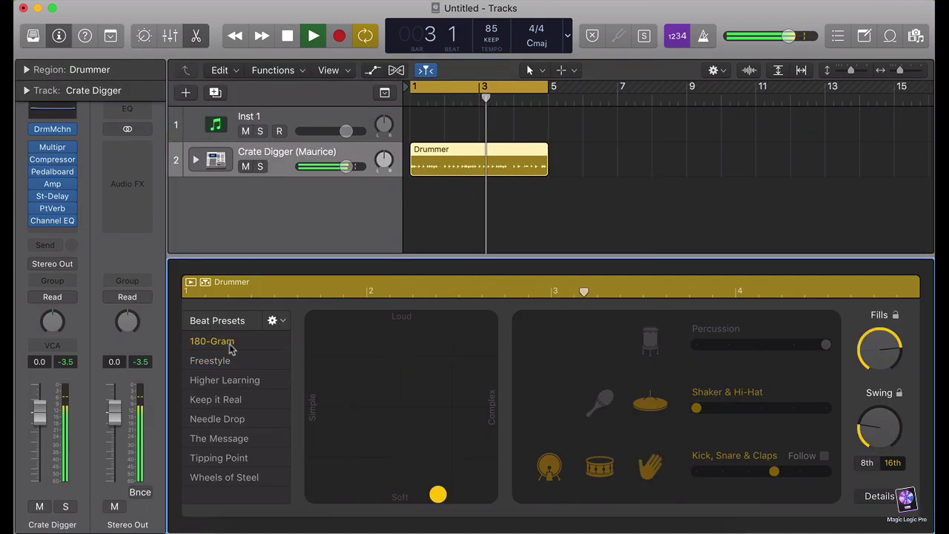
{"action": "left_click_drag", "start_coordinate": [438, 497], "coordinate": [449, 377]}
{"action": "left_click_drag", "start_coordinate": [774, 472], "coordinate": [746, 472]}
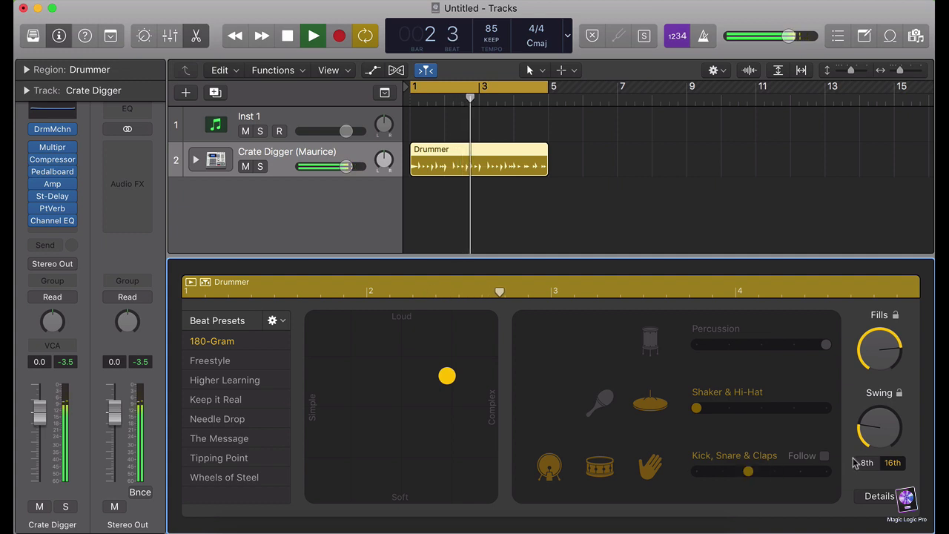
{"action": "left_click_drag", "start_coordinate": [877, 431], "coordinate": [871, 456]}
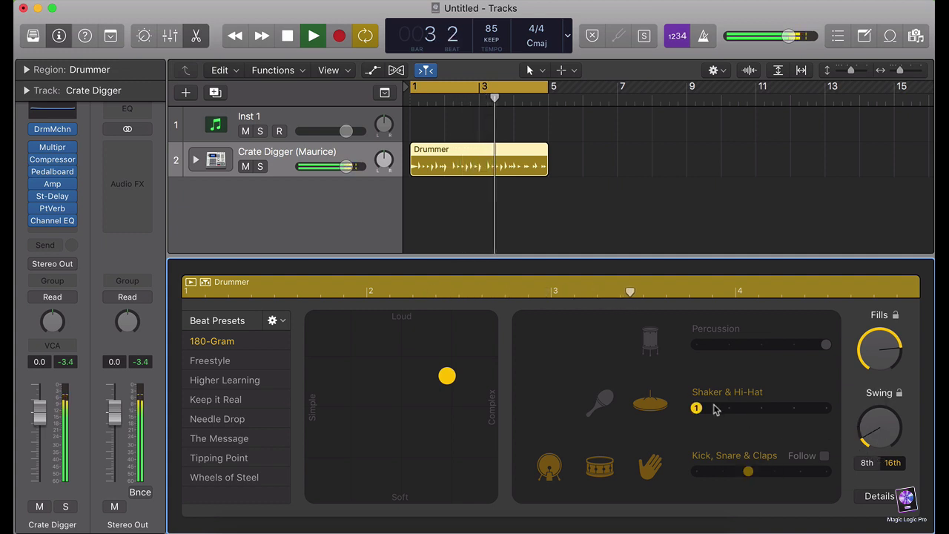
Add percussion at its second variation and make the beat slightly louder and more complex.
{"action": "left_click", "coordinate": [650, 340]}
{"action": "left_click", "coordinate": [737, 346]}
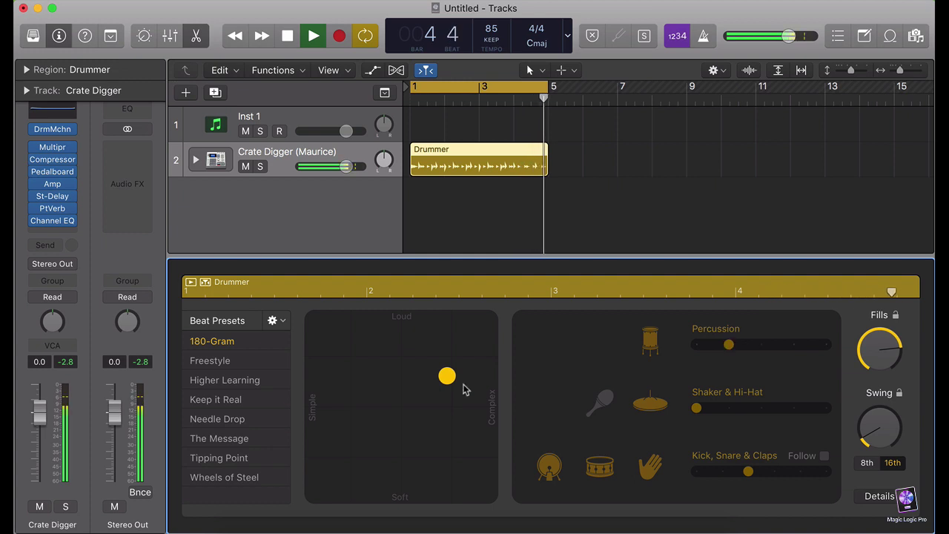
{"action": "left_click", "coordinate": [457, 354]}
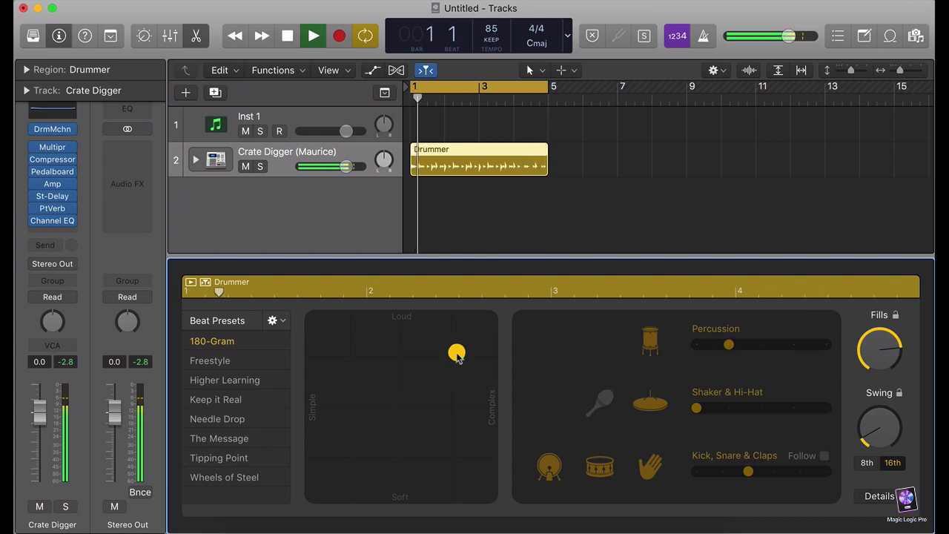
Raise the lower limit of the hi-hat's complexity range in the drummer's detail settings.
{"action": "left_click", "coordinate": [880, 496]}
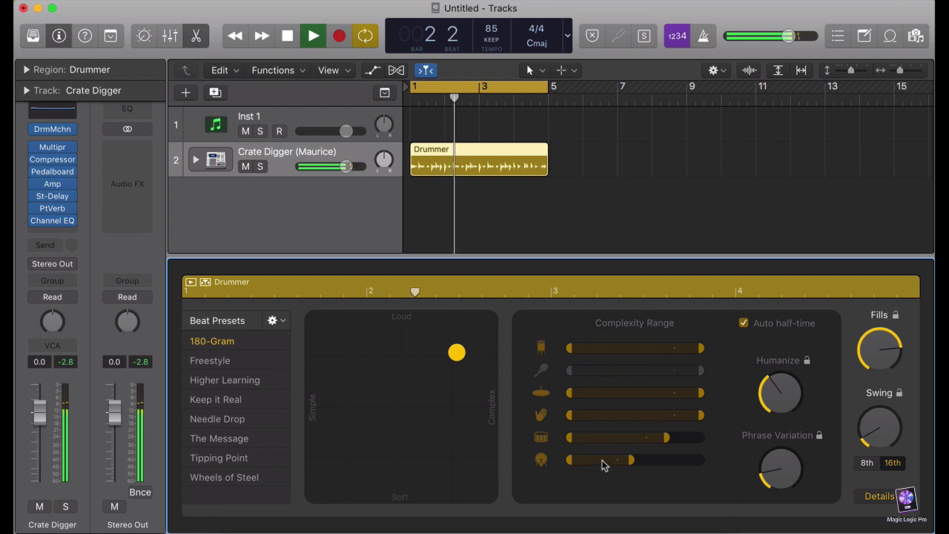
{"action": "left_click_drag", "start_coordinate": [569, 393], "coordinate": [619, 393]}
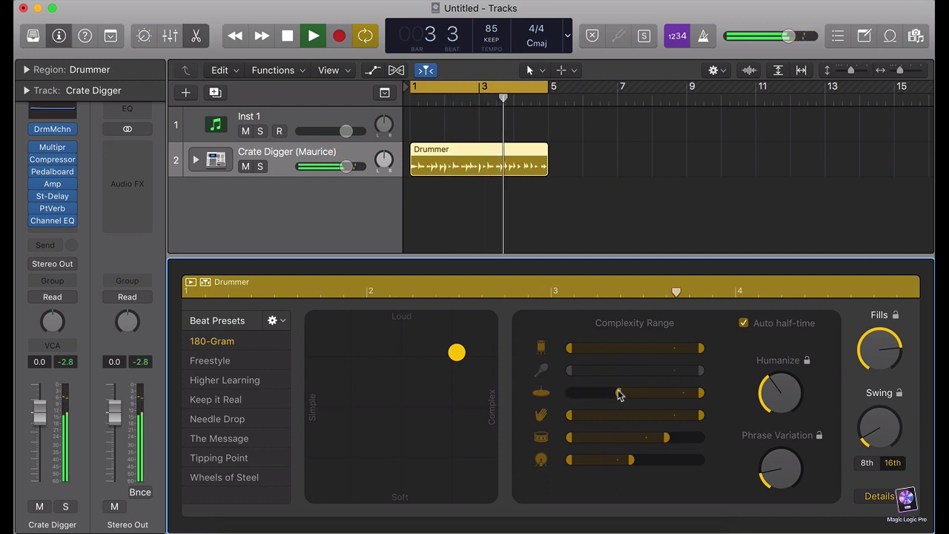
{"action": "left_click", "coordinate": [879, 496]}
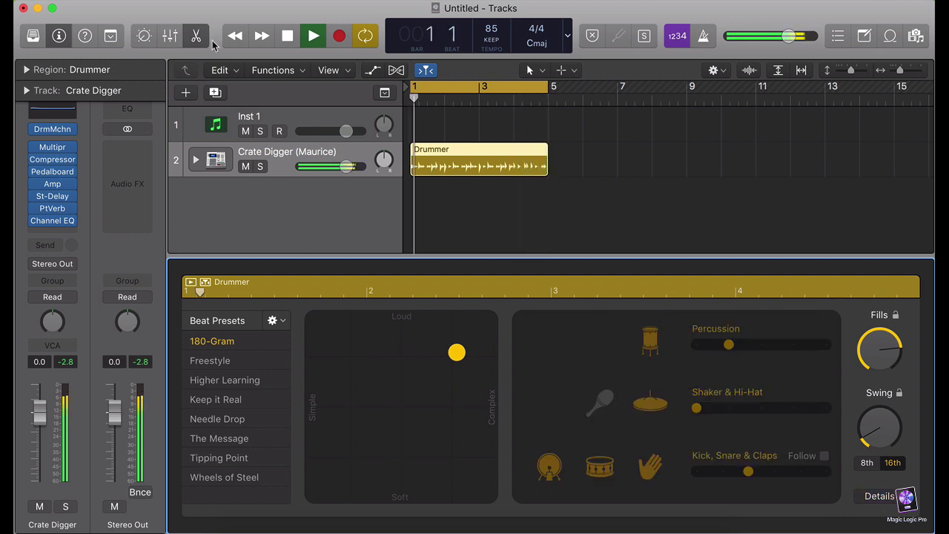
Close the Drummer Editor and bounce the Drummer region in place to a new audio track.
{"action": "key", "text": "e"}
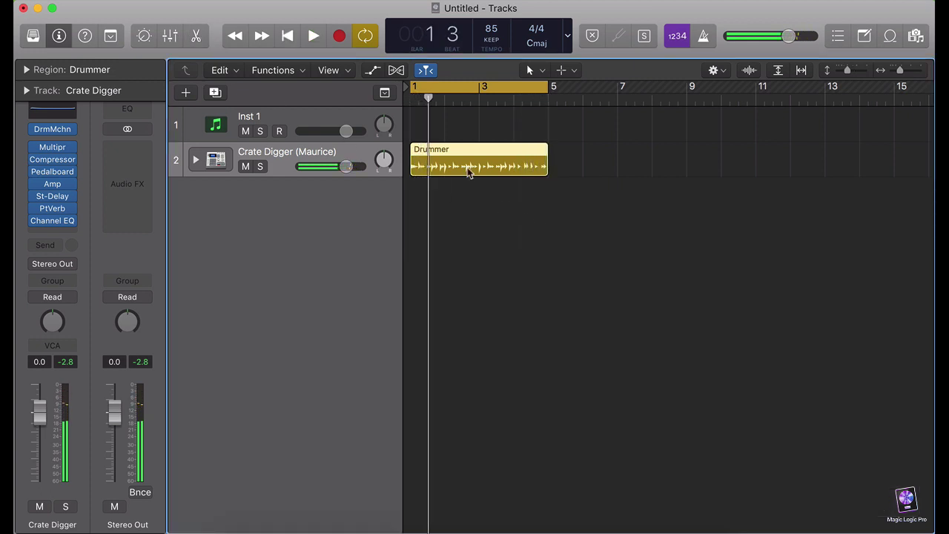
{"action": "right_click", "coordinate": [467, 172]}
{"action": "left_click", "coordinate": [482, 177]}
{"action": "key", "text": "Return"}
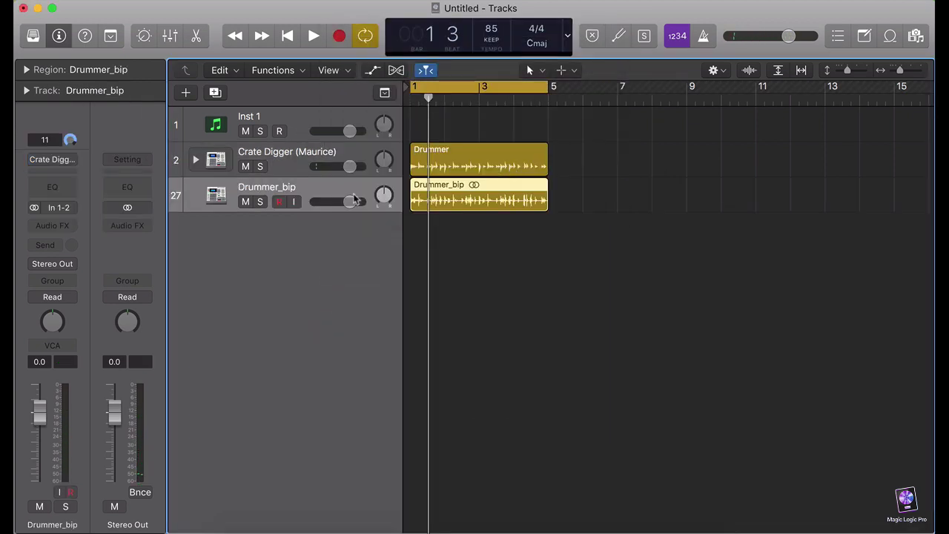
Mute the bounced drum track with its input set to No Input, and move its region to bar 8.
{"action": "left_click", "coordinate": [59, 207]}
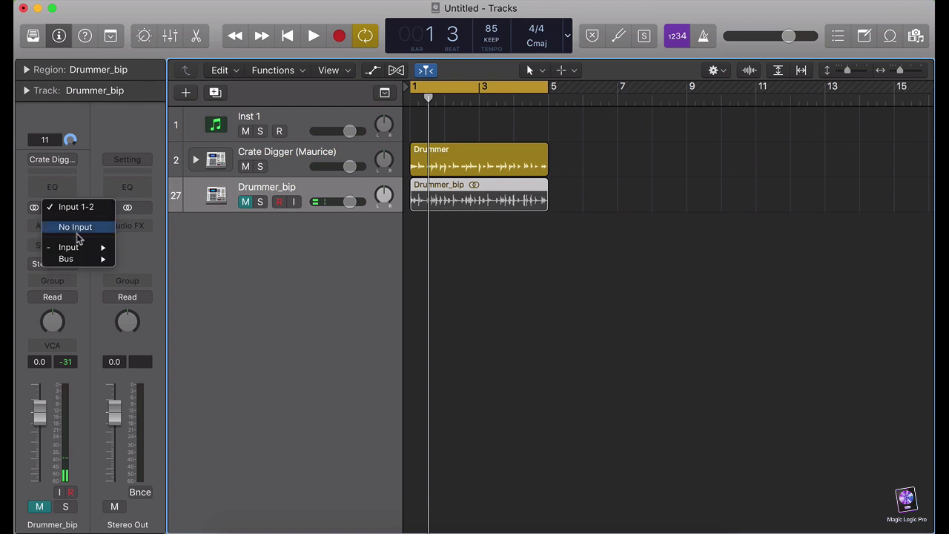
{"action": "left_click", "coordinate": [74, 225]}
{"action": "left_click_drag", "start_coordinate": [511, 199], "coordinate": [720, 200]}
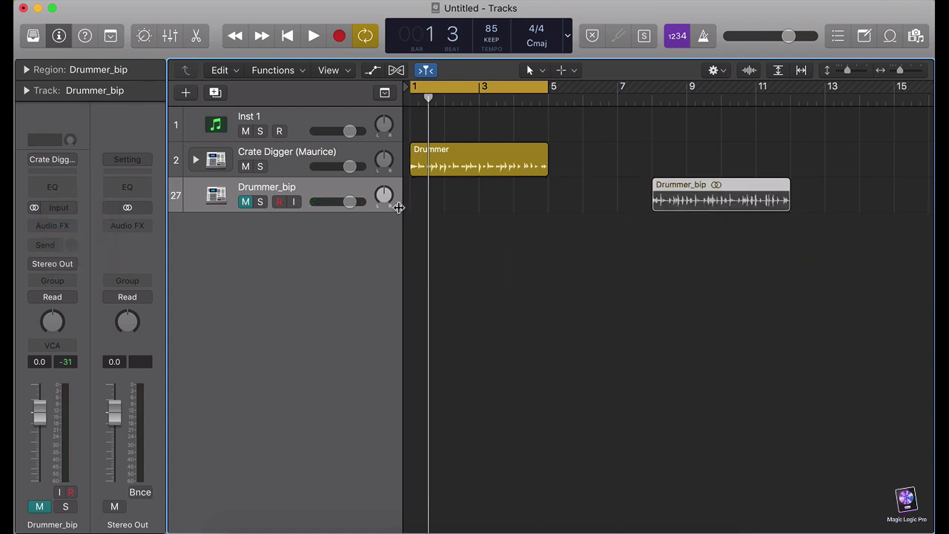
Change the original drummer track to Curtis - Neo Soul from the R&B category, accepting replacement of its region settings.
{"action": "left_click", "coordinate": [307, 158]}
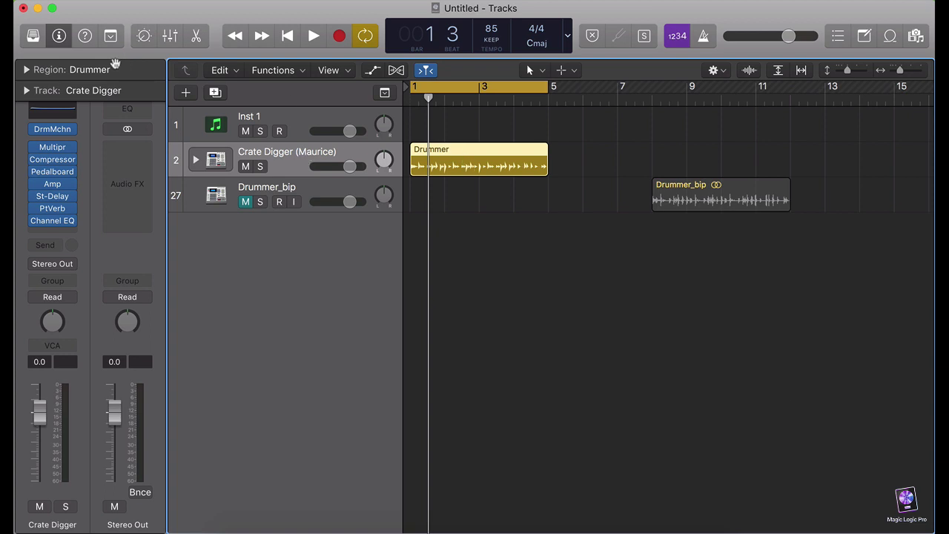
{"action": "left_click", "coordinate": [33, 37]}
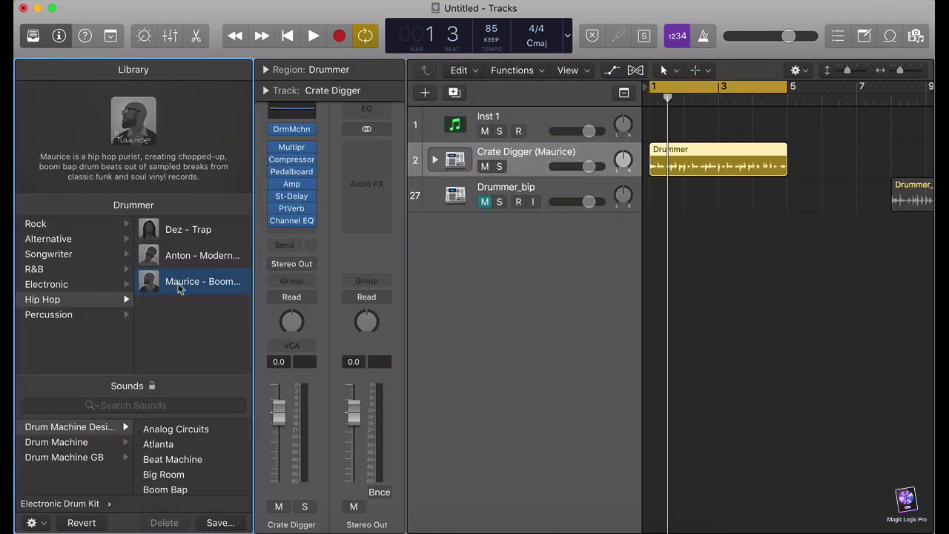
{"action": "left_click", "coordinate": [75, 271]}
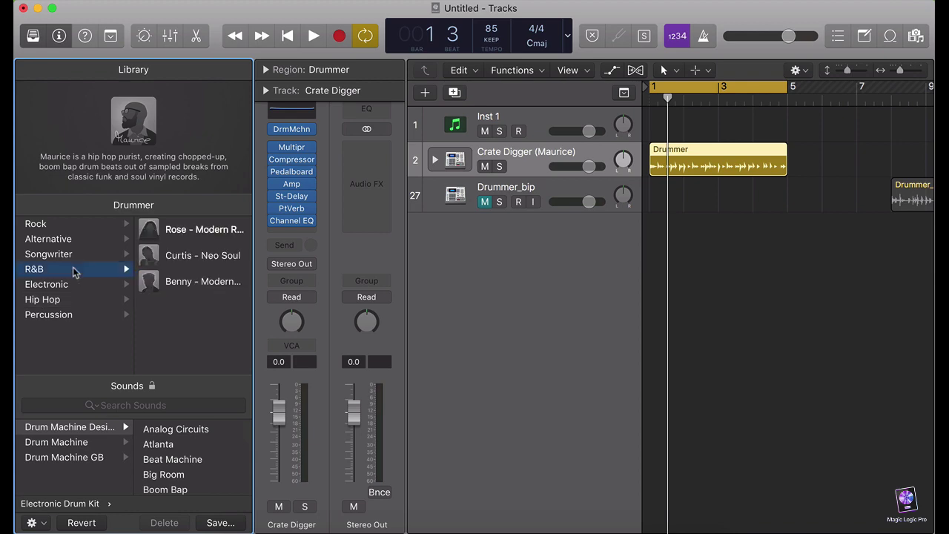
{"action": "left_click", "coordinate": [202, 252]}
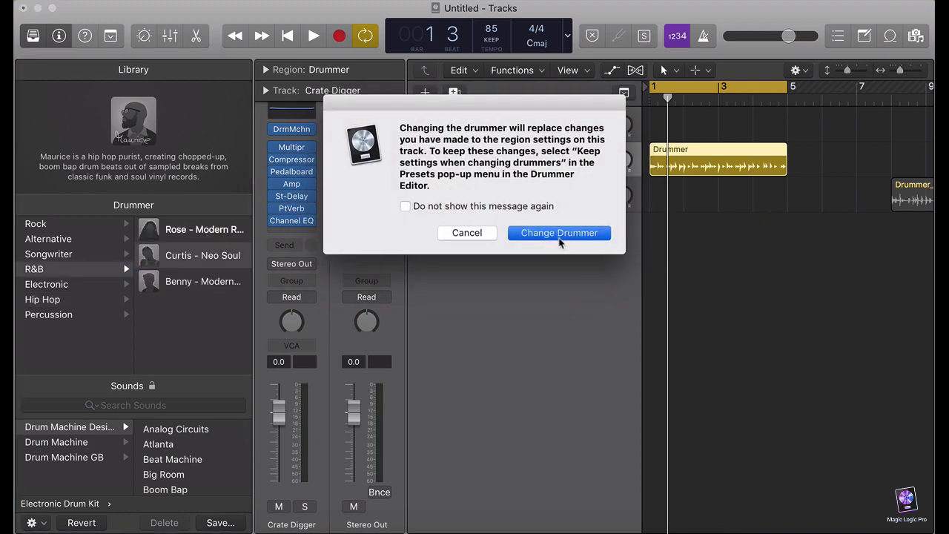
{"action": "key", "text": "Return"}
Play the Neo Soul region with the Drummer Editor open and load the Freestyle beat preset.
{"action": "key", "text": "e"}
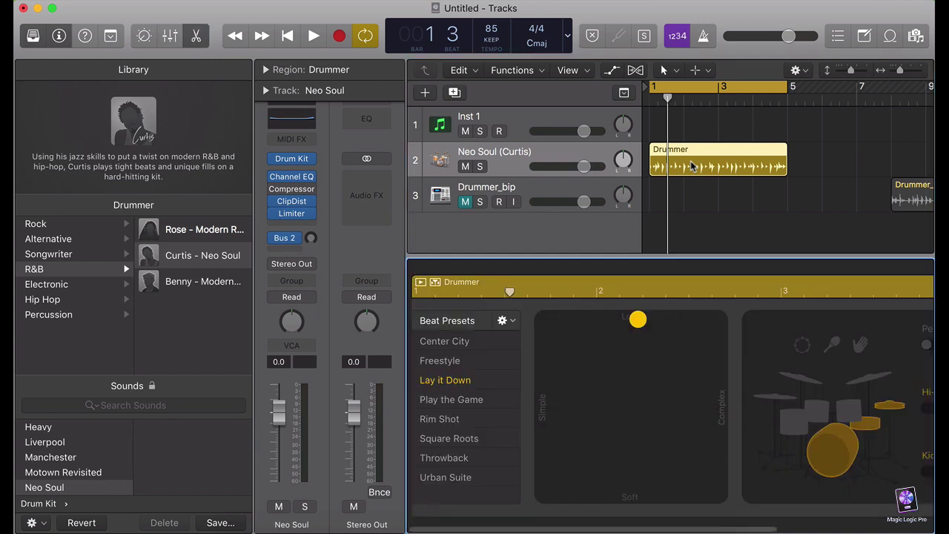
{"action": "key", "text": "space"}
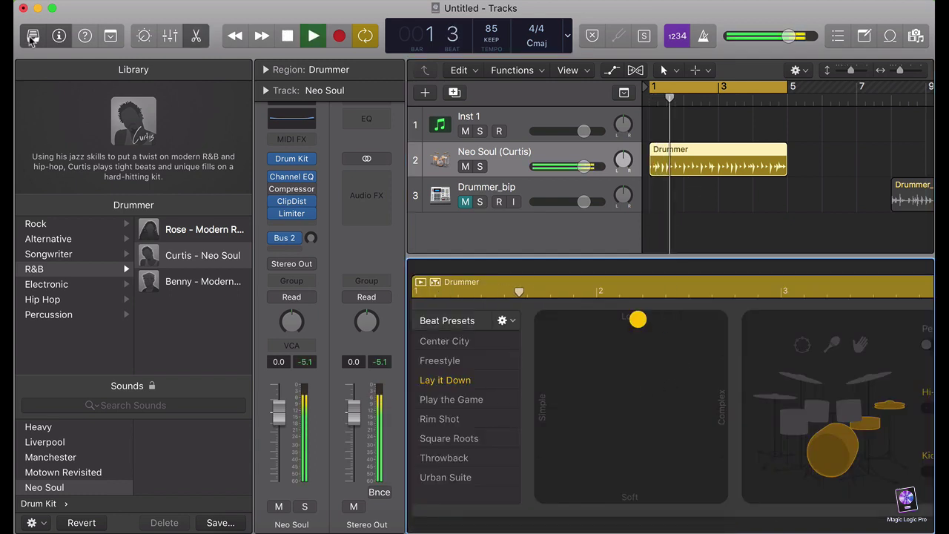
{"action": "key", "text": "y"}
{"action": "left_click", "coordinate": [210, 360]}
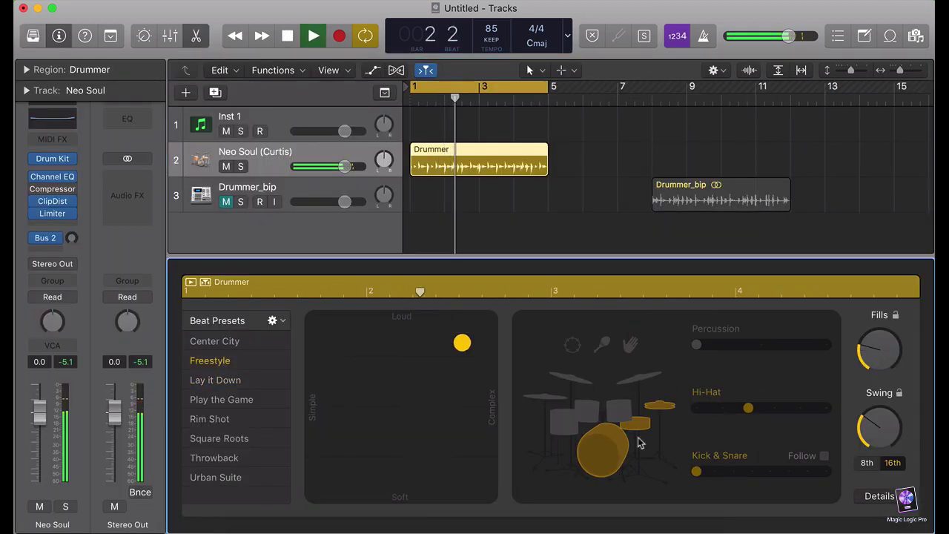
Switch the kit from hi-hat to cymbals and add tambourine at the highest Percussion variation.
{"action": "left_click", "coordinate": [575, 397]}
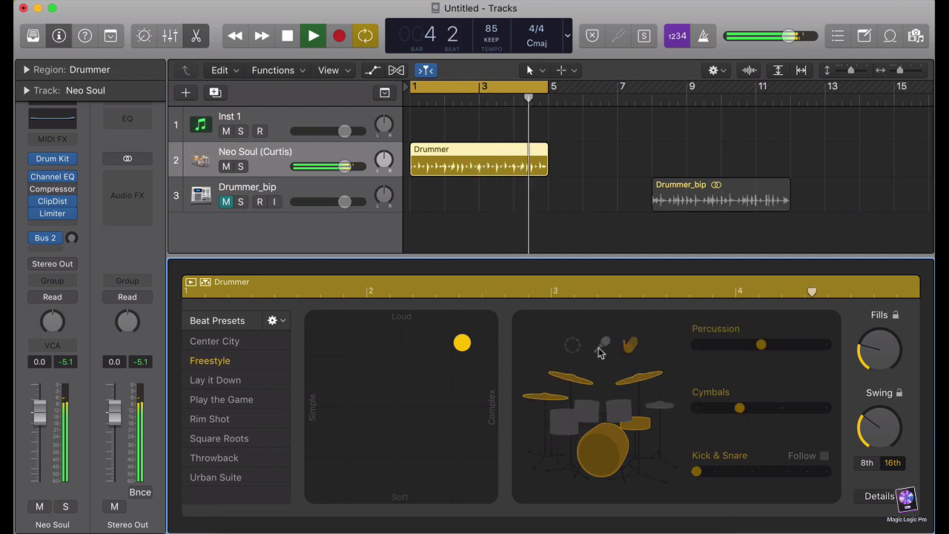
{"action": "left_click", "coordinate": [577, 349]}
{"action": "left_click", "coordinate": [760, 344]}
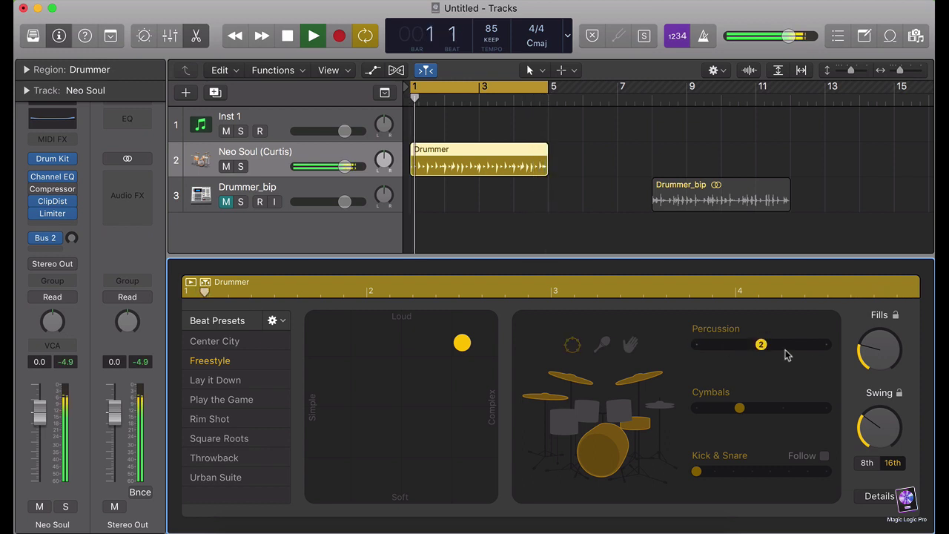
{"action": "left_click", "coordinate": [822, 348]}
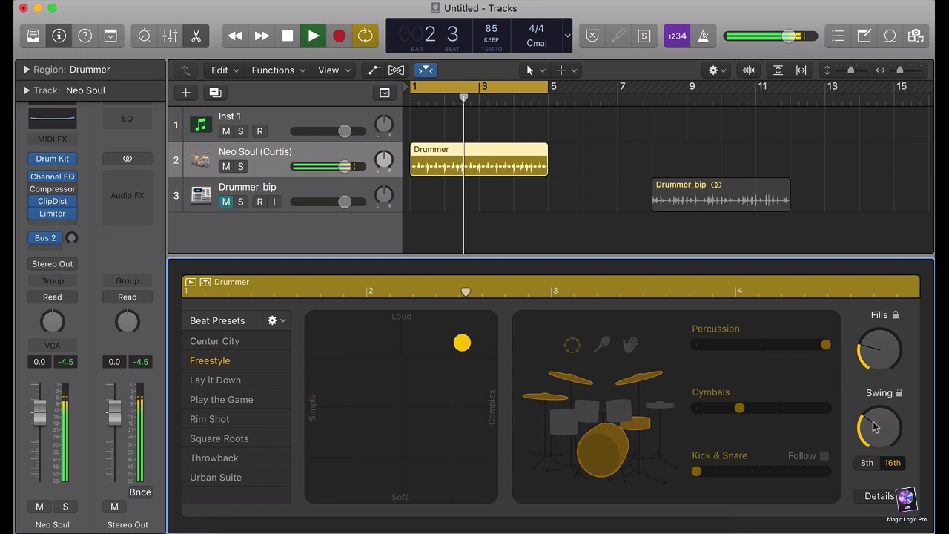
Move the drummer's Feel toward Push in the detail settings and raise the Fills amount slightly.
{"action": "left_click", "coordinate": [875, 496]}
{"action": "left_click_drag", "start_coordinate": [583, 400], "coordinate": [583, 388]}
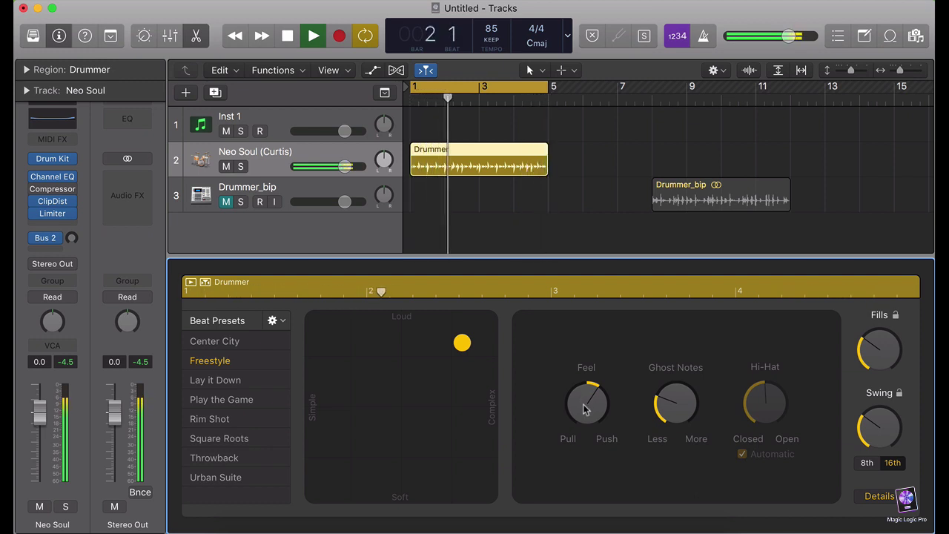
{"action": "left_click", "coordinate": [879, 496]}
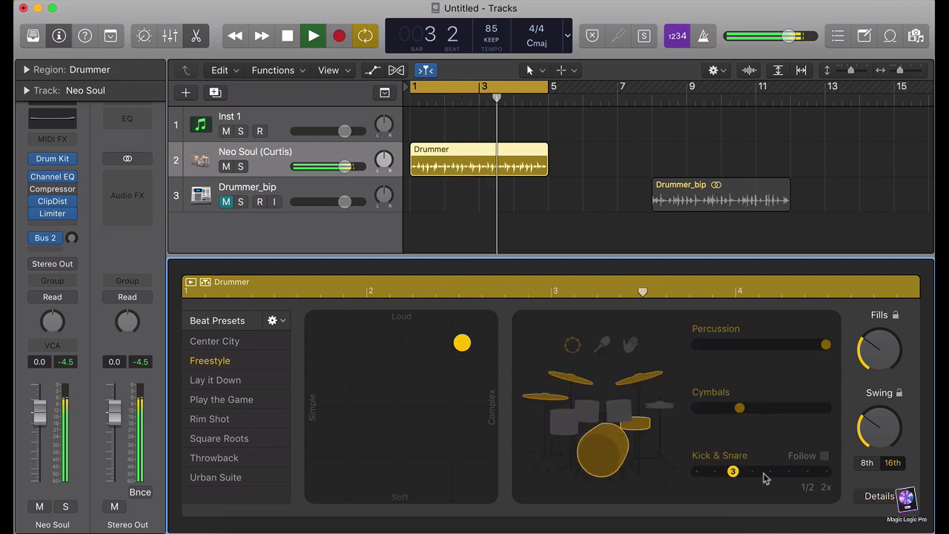
Set the Kick & Snare pattern to variation 6 and make the beat slightly more complex.
{"action": "left_click_drag", "start_coordinate": [736, 478], "coordinate": [766, 479]}
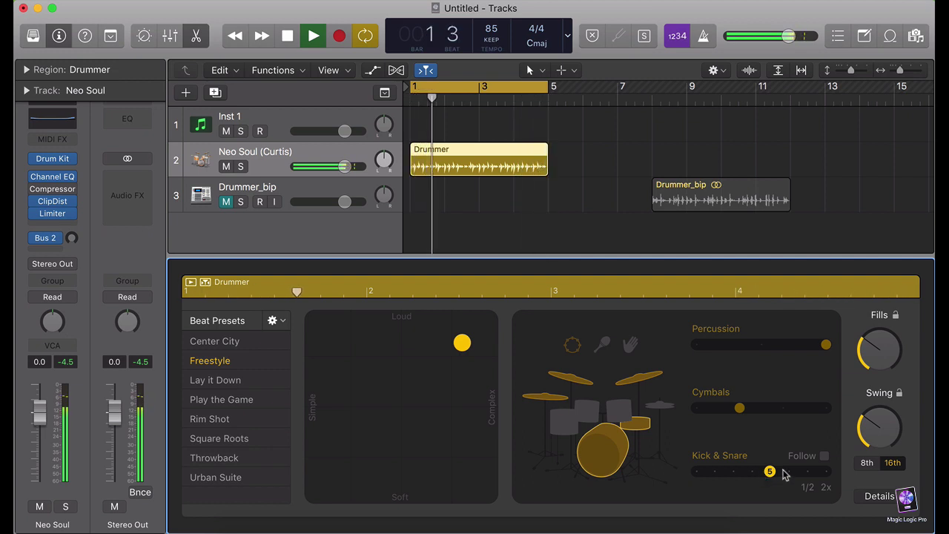
{"action": "left_click_drag", "start_coordinate": [767, 477], "coordinate": [787, 474]}
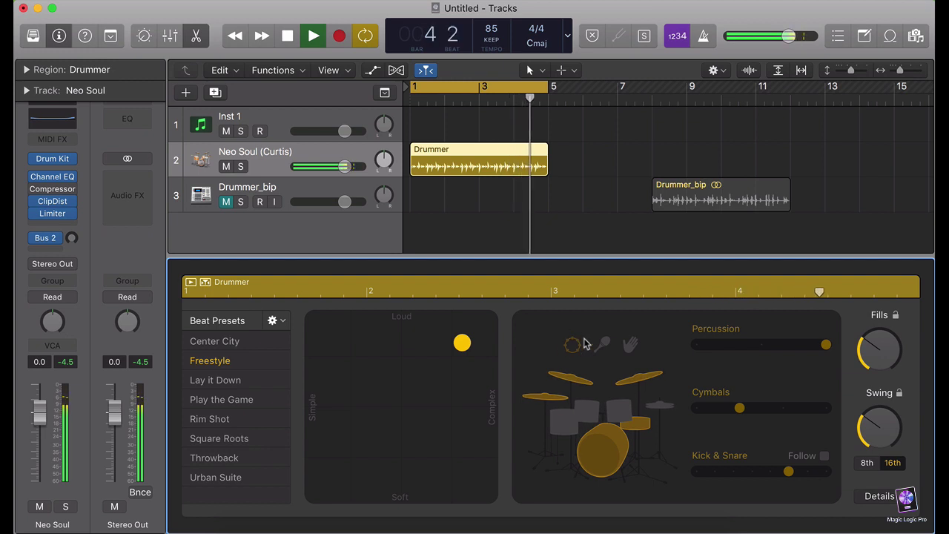
{"action": "left_click_drag", "start_coordinate": [456, 335], "coordinate": [465, 341]}
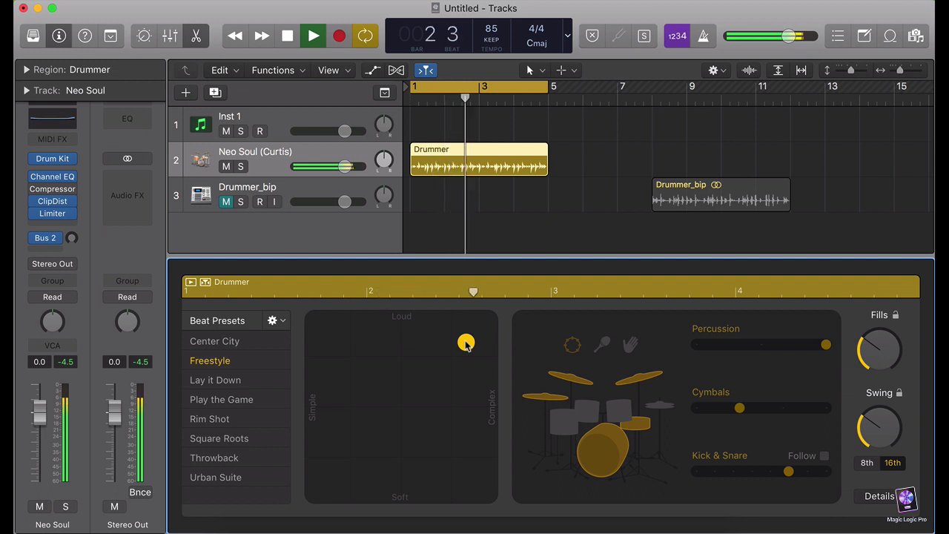
Make the Freestyle beat slightly simpler, stop playback and close the Drummer Editor.
{"action": "left_click_drag", "start_coordinate": [466, 345], "coordinate": [459, 345]}
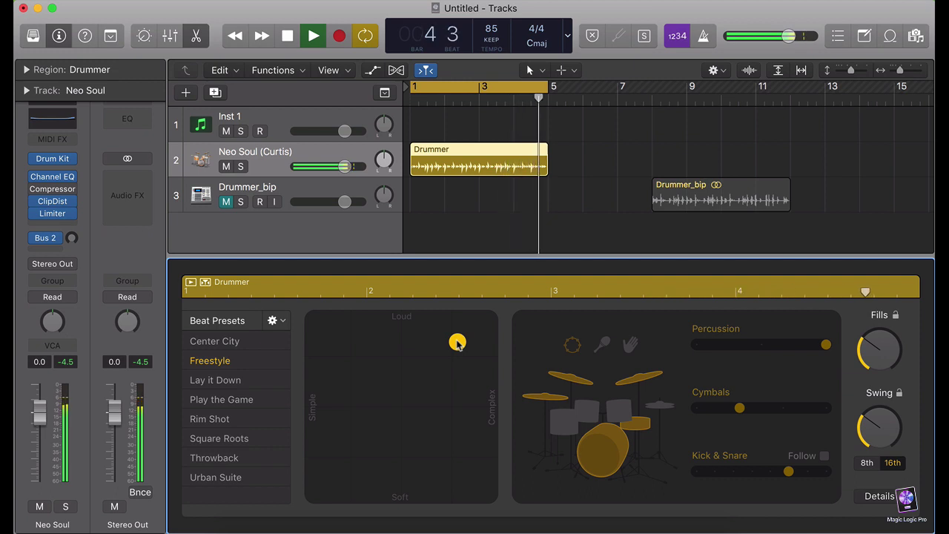
{"action": "key", "text": "space"}
{"action": "left_click", "coordinate": [196, 36]}
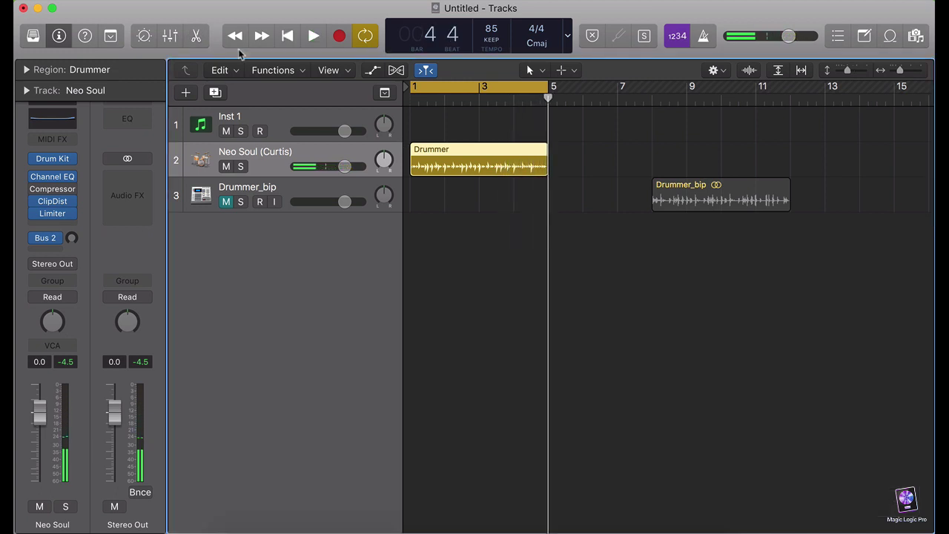
Bounce the Neo Soul region in place to a new track and set that track's input to No Input.
{"action": "right_click", "coordinate": [457, 166]}
{"action": "left_click", "coordinate": [504, 166]}
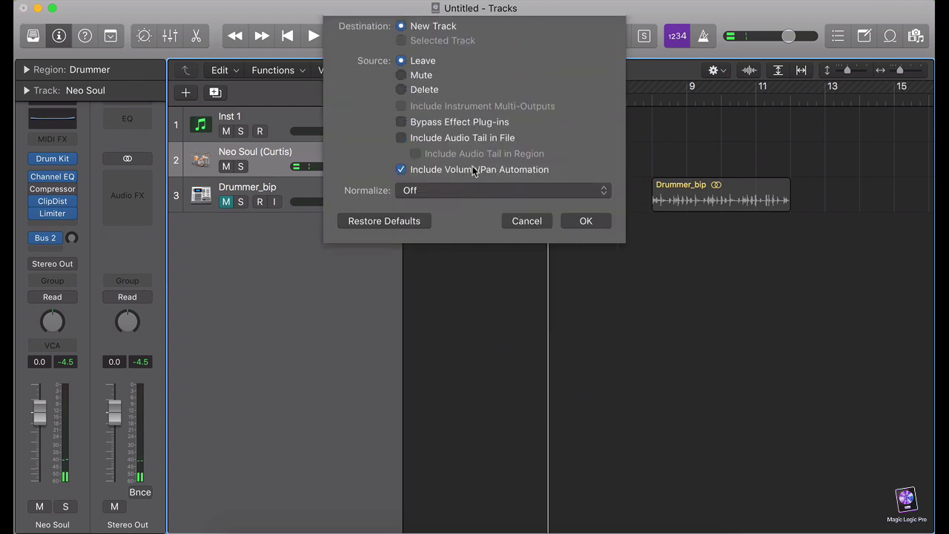
{"action": "key", "text": "Return"}
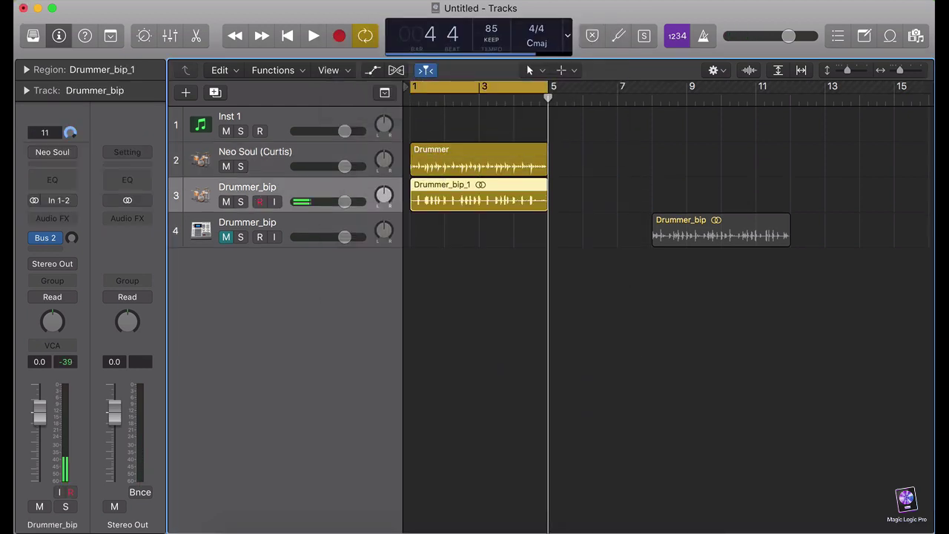
{"action": "left_click", "coordinate": [71, 201]}
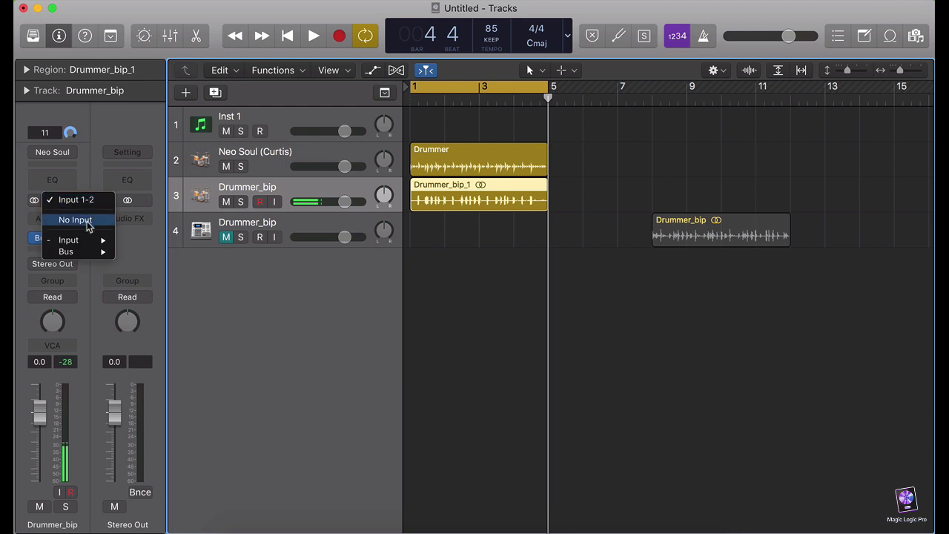
{"action": "left_click", "coordinate": [74, 218]}
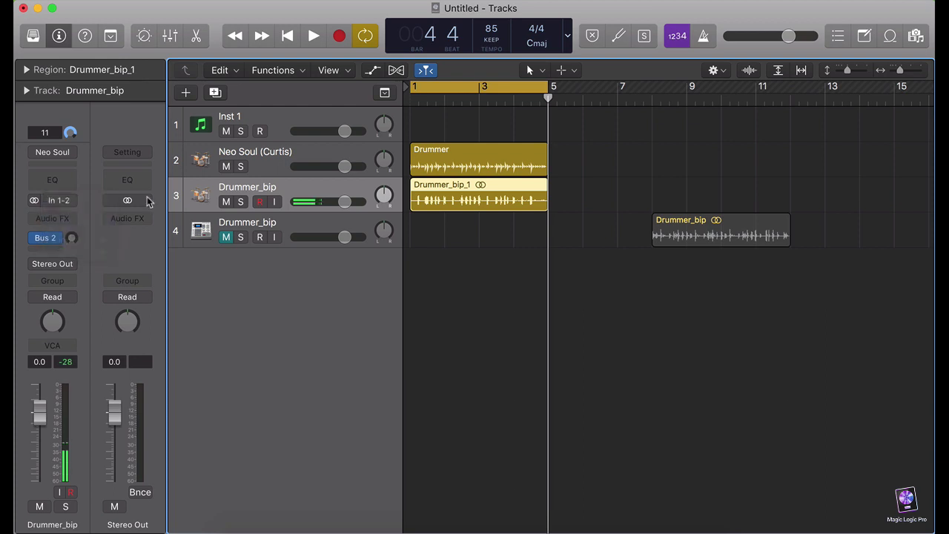
Mute the Neo Soul track and unmute the first bounced Drummer_bip track.
{"action": "left_click", "coordinate": [227, 166]}
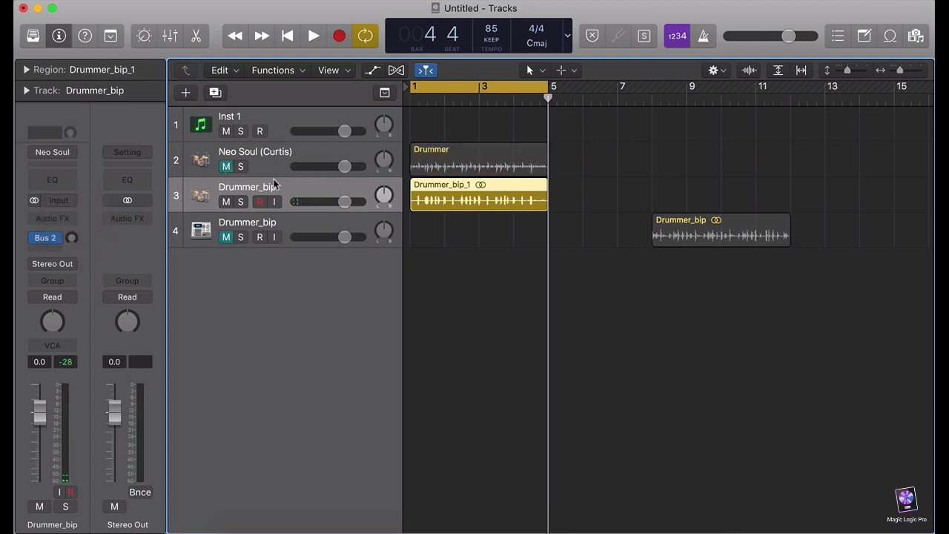
{"action": "left_click", "coordinate": [226, 237]}
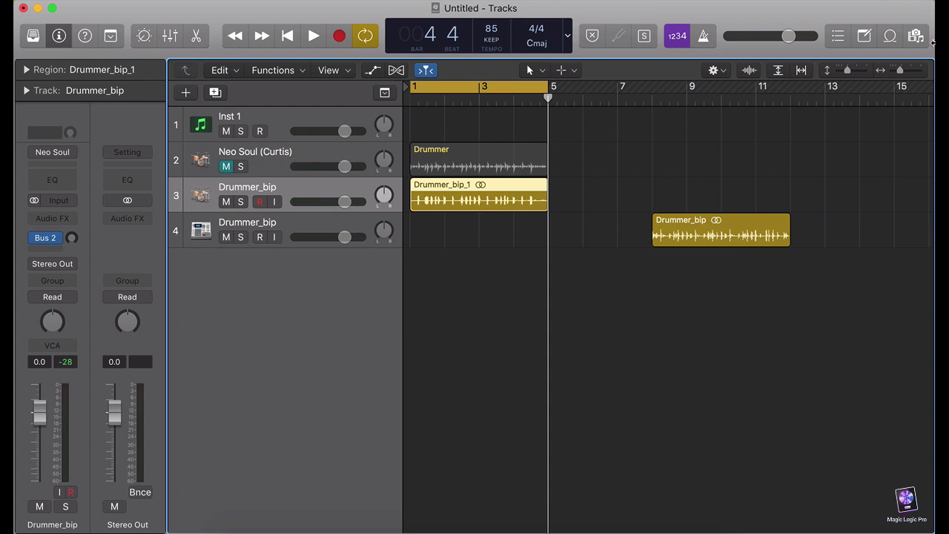
Show the project's audio files and audition the bounced loops Drummer_bip and Drummer_bip_1.
{"action": "left_click", "coordinate": [916, 36]}
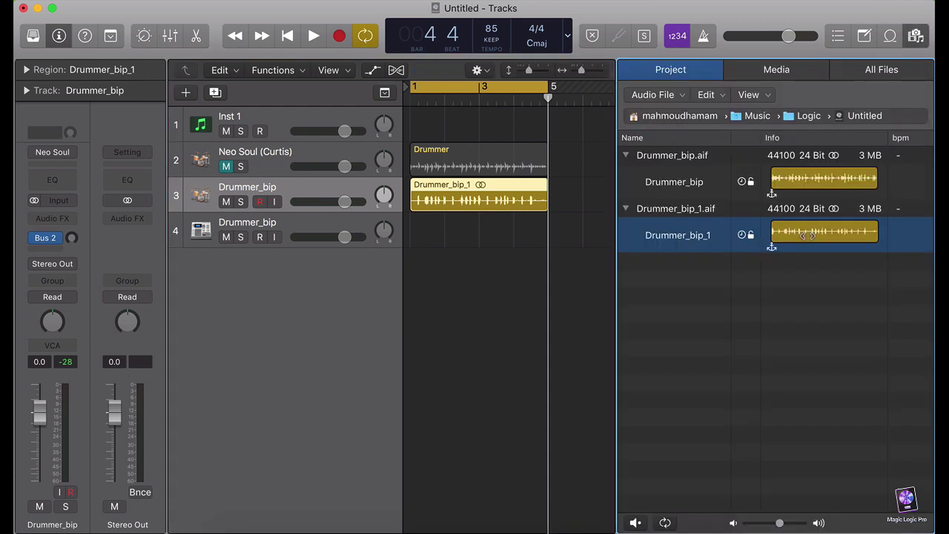
{"action": "left_click", "coordinate": [820, 183]}
{"action": "left_click", "coordinate": [812, 233]}
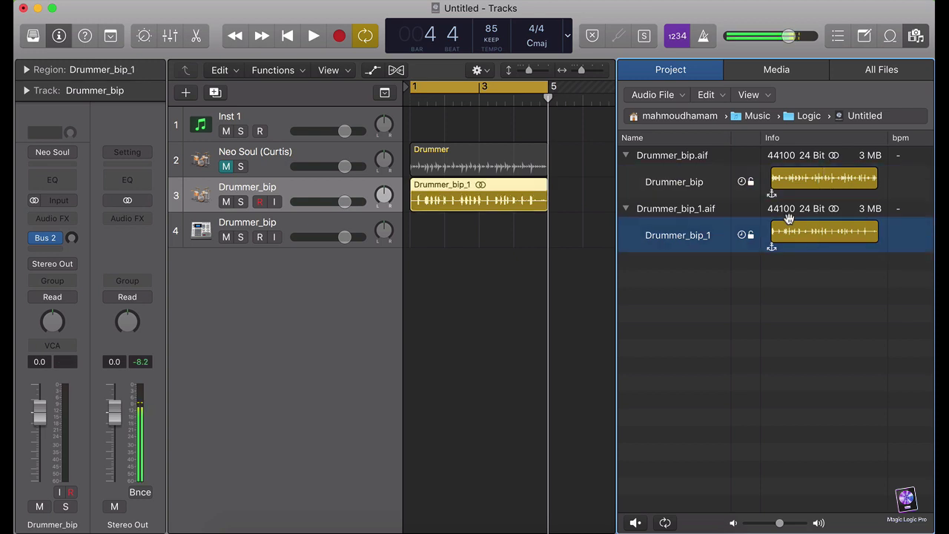
Create one software instrument track below the last track and load Alchemy in stereo on it.
{"action": "left_click", "coordinate": [215, 223]}
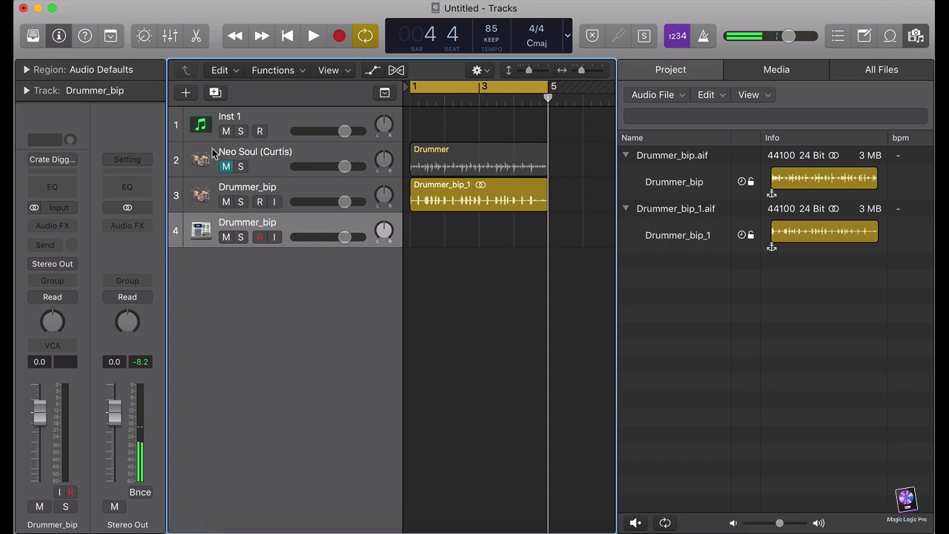
{"action": "left_click", "coordinate": [185, 95]}
{"action": "left_click", "coordinate": [365, 51]}
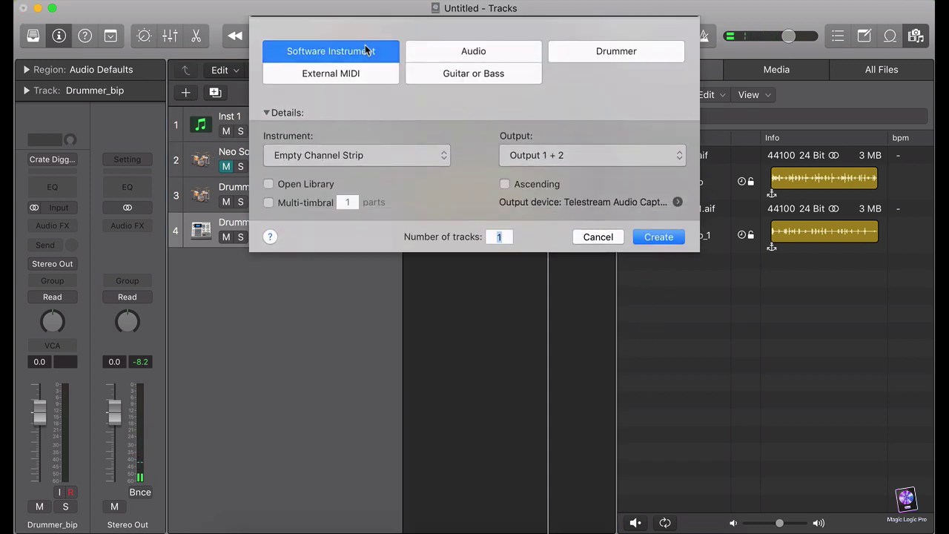
{"action": "left_click", "coordinate": [634, 236]}
{"action": "left_click", "coordinate": [65, 208]}
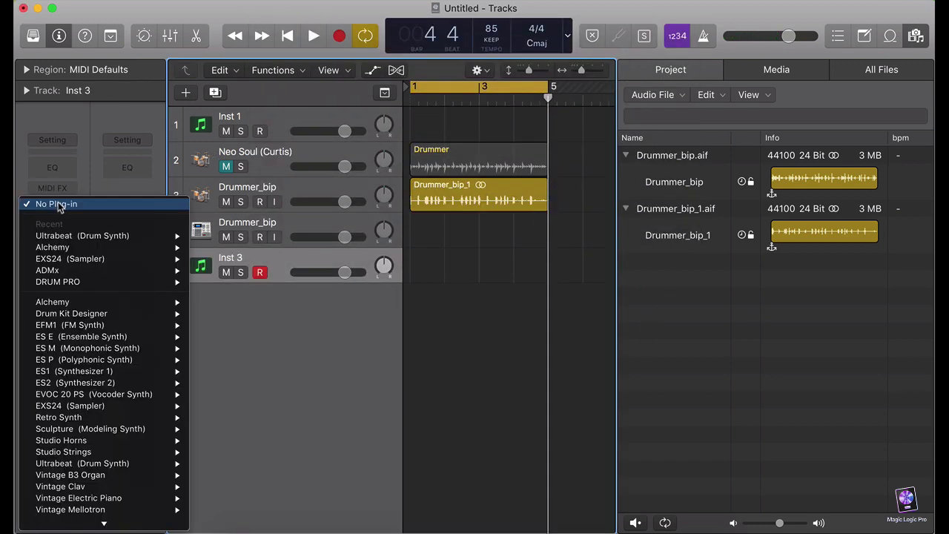
{"action": "mouse_move", "coordinate": [95, 250]}
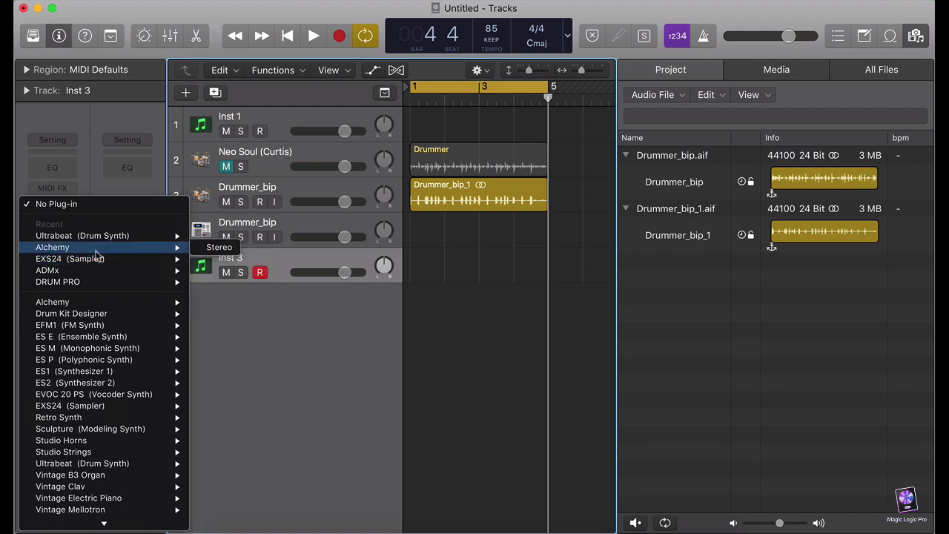
{"action": "left_click", "coordinate": [224, 251]}
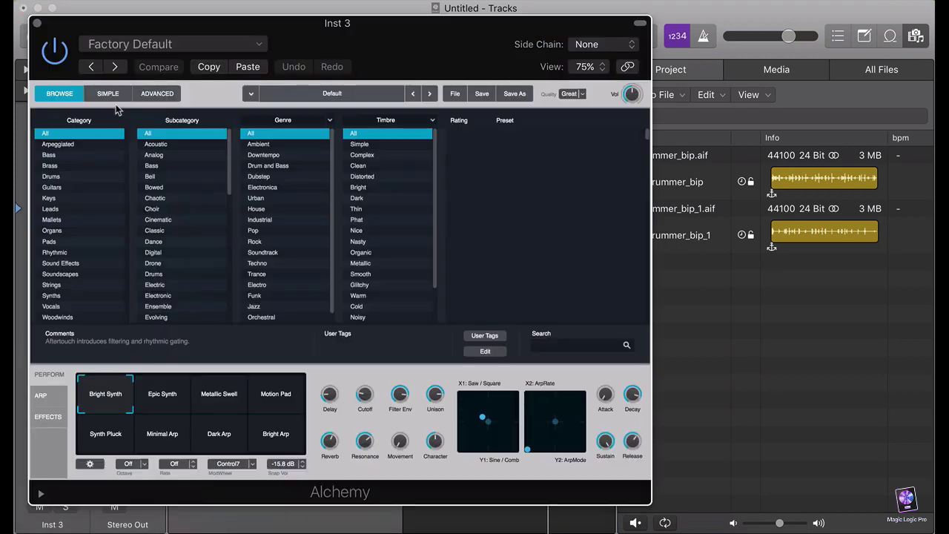
Switch Alchemy to its Advanced view and initialize the preset.
{"action": "left_click", "coordinate": [167, 97]}
{"action": "left_click", "coordinate": [454, 93]}
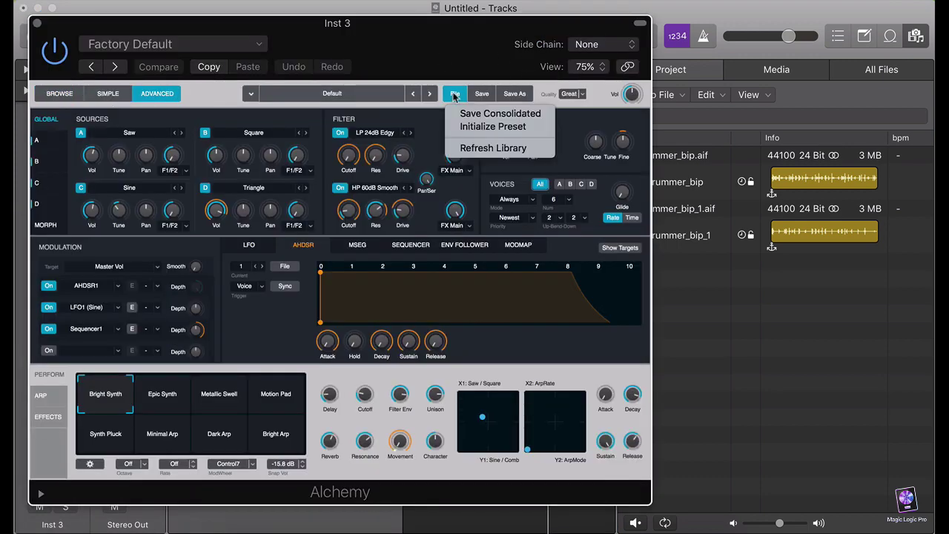
{"action": "left_click", "coordinate": [463, 125]}
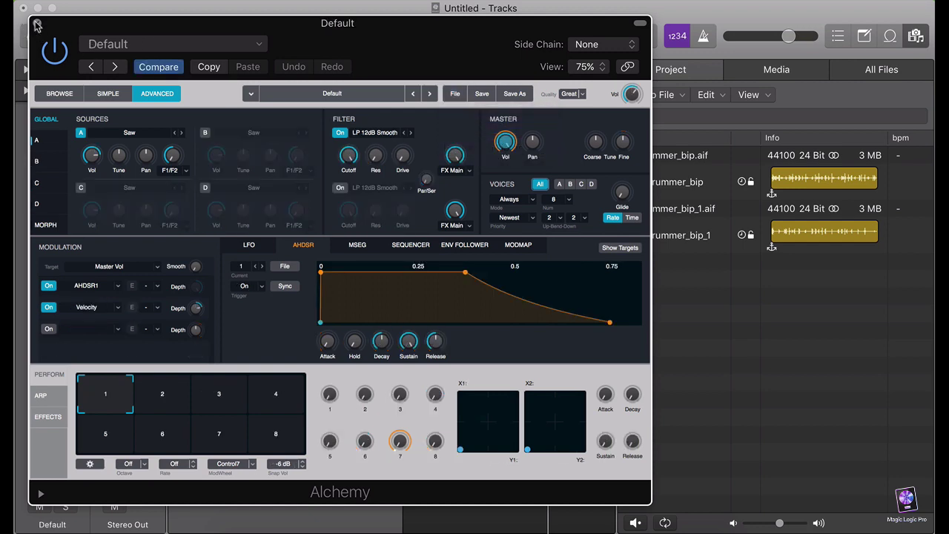
Close the Alchemy window and mute all four tracks above the Alchemy track.
{"action": "left_click", "coordinate": [36, 24]}
{"action": "left_click_drag", "start_coordinate": [226, 238], "coordinate": [224, 184]}
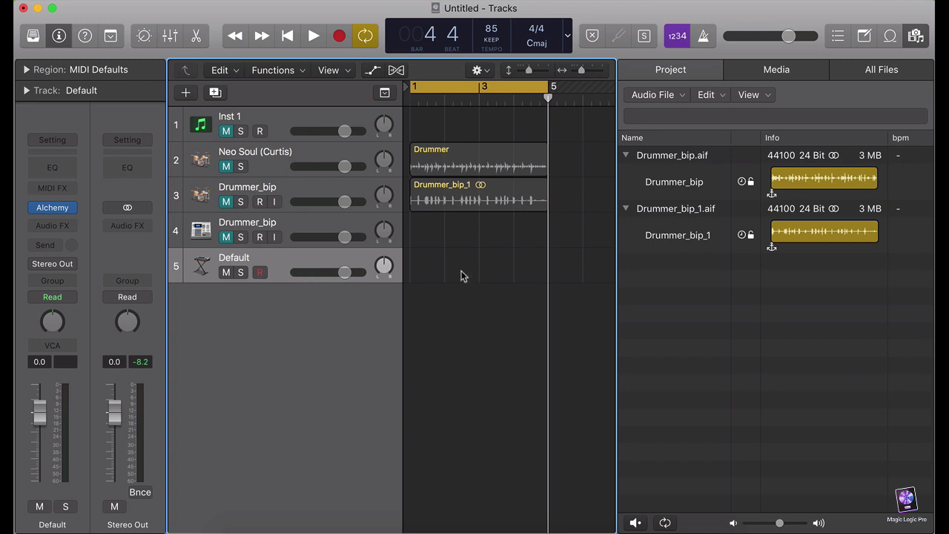
Import Drummer_bip.aif from the project audio into Alchemy's source A using the Sampler analysis mode.
{"action": "left_click", "coordinate": [57, 210]}
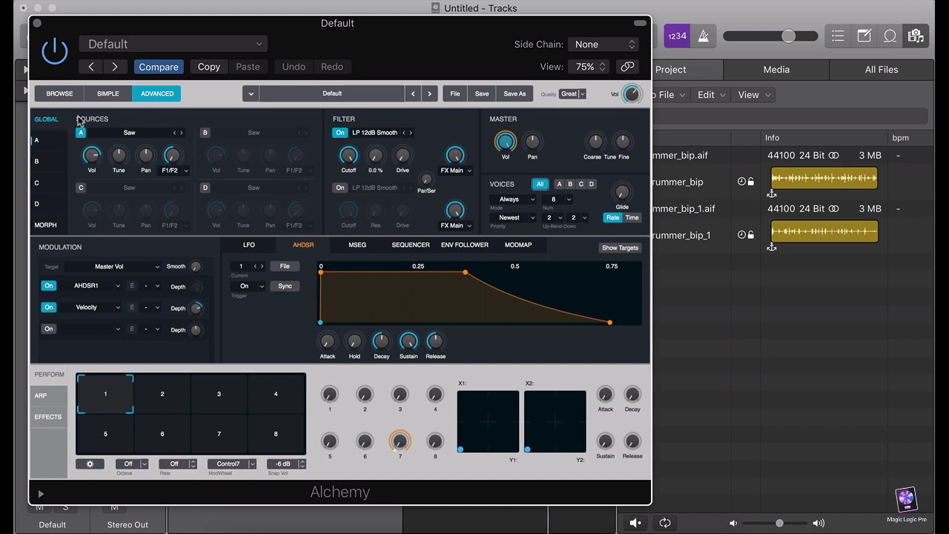
{"action": "left_click", "coordinate": [128, 133]}
{"action": "left_click", "coordinate": [393, 108]}
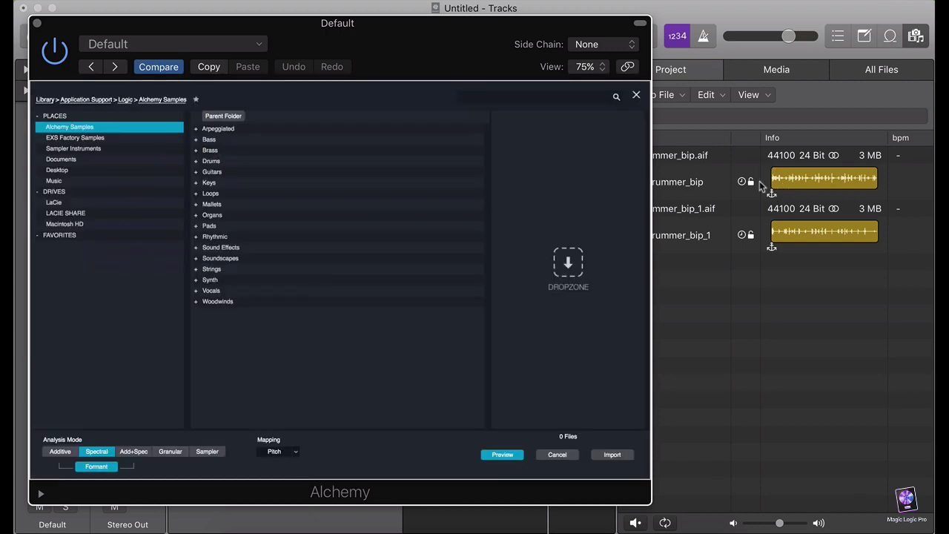
{"action": "left_click_drag", "start_coordinate": [700, 162], "coordinate": [563, 180]}
{"action": "left_click", "coordinate": [203, 451]}
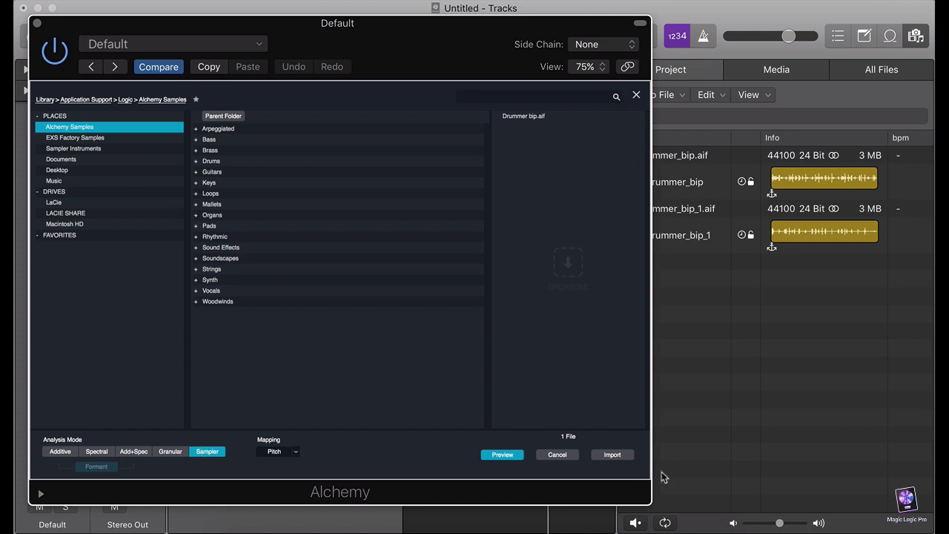
{"action": "left_click", "coordinate": [612, 455]}
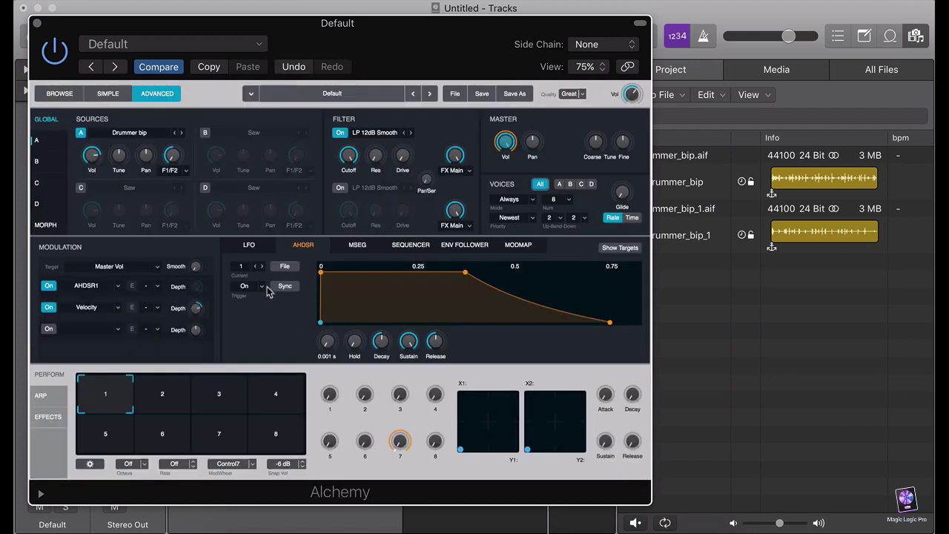
Audition the imported loop with Musical Typing by playing different notes in octaves C3, C2 and C1.
{"action": "key", "text": "super+k"}
{"action": "key", "text": "a"}
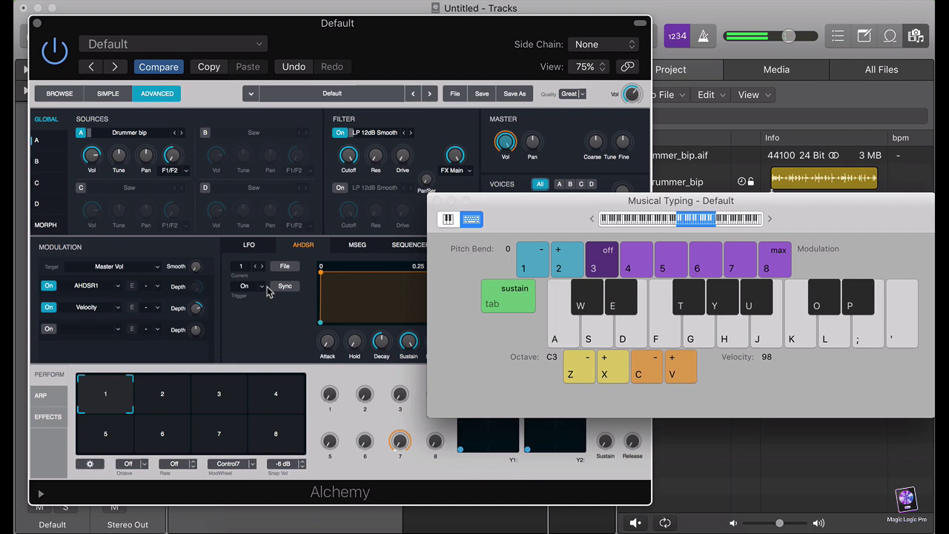
{"action": "key", "text": "h"}
{"action": "key", "text": "z"}
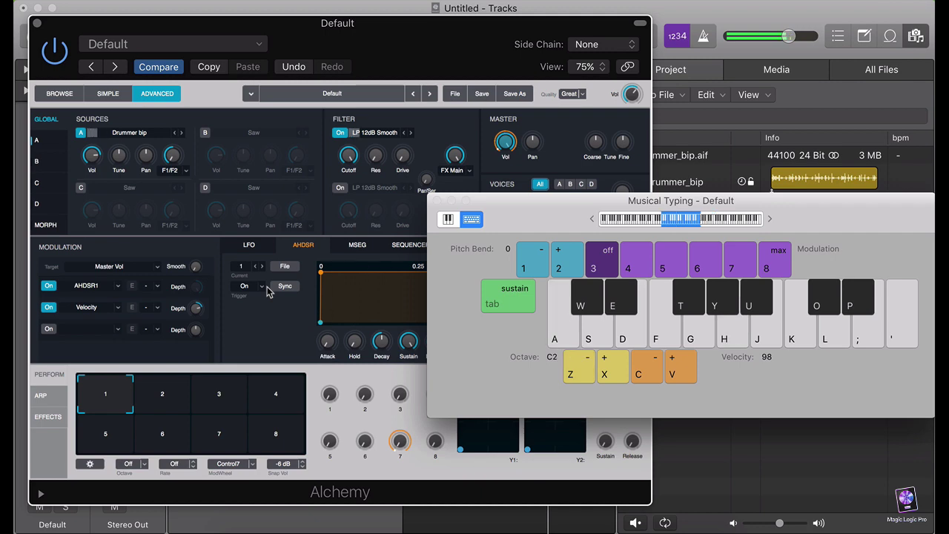
{"action": "key", "text": "a"}
{"action": "key", "text": "x"}
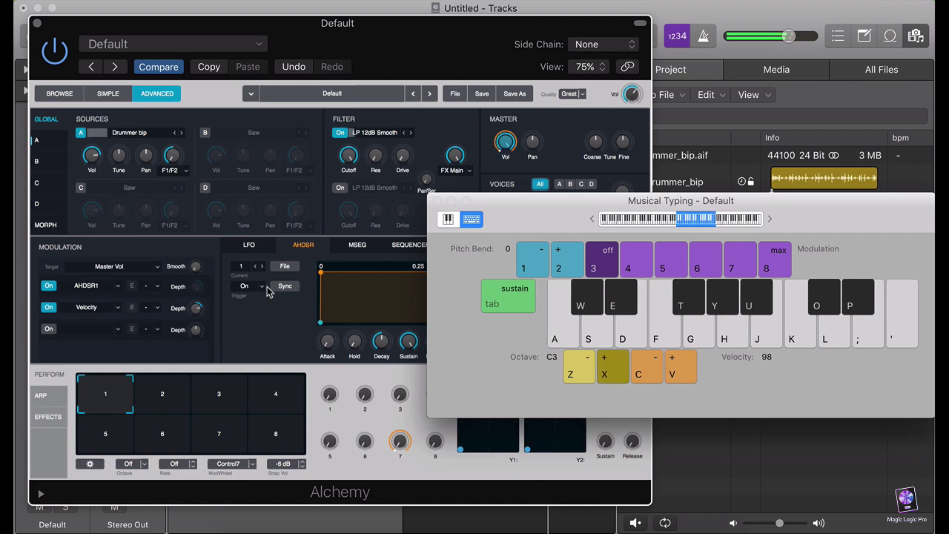
{"action": "key", "text": "a"}
{"action": "key", "text": "z"}
{"action": "key", "text": "a"}
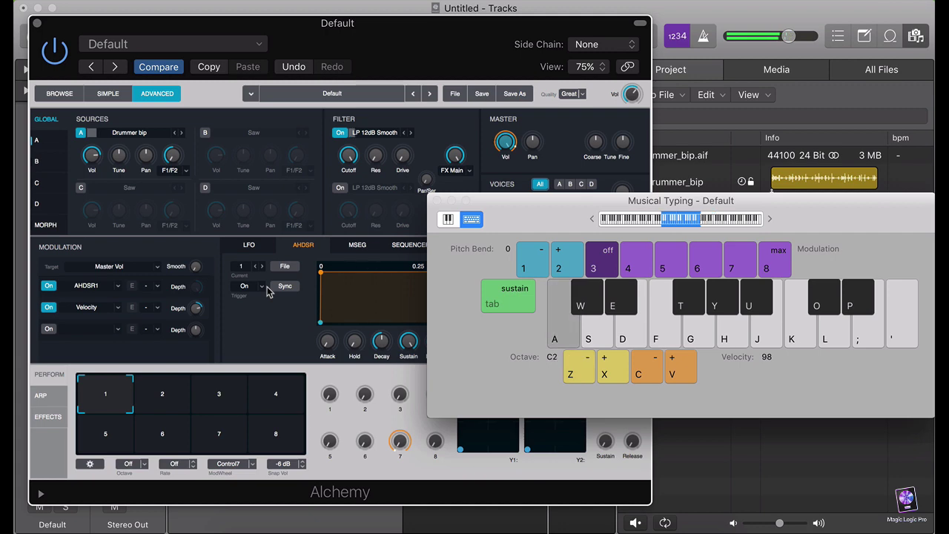
{"action": "key", "text": "f"}
{"action": "key", "text": "z"}
{"action": "key", "text": "a"}
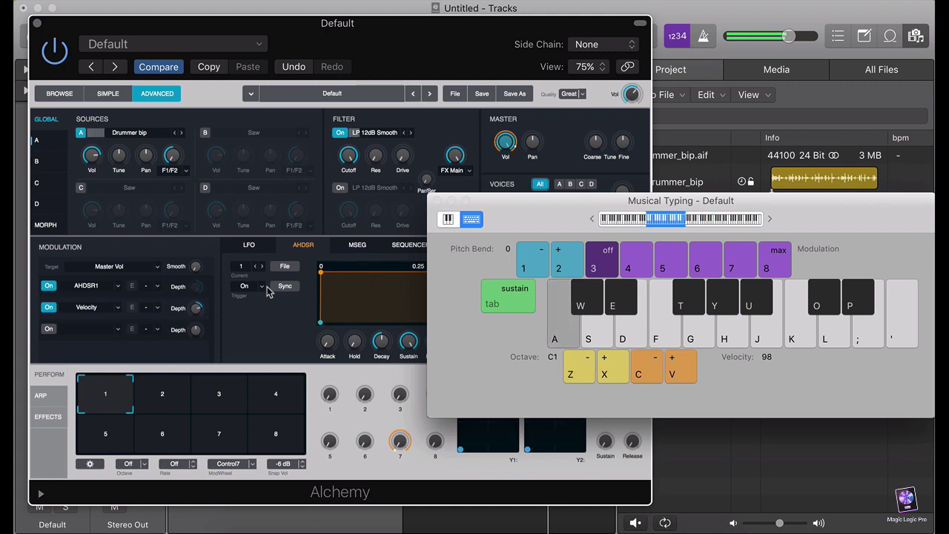
{"action": "key", "text": "d"}
{"action": "key", "text": "h"}
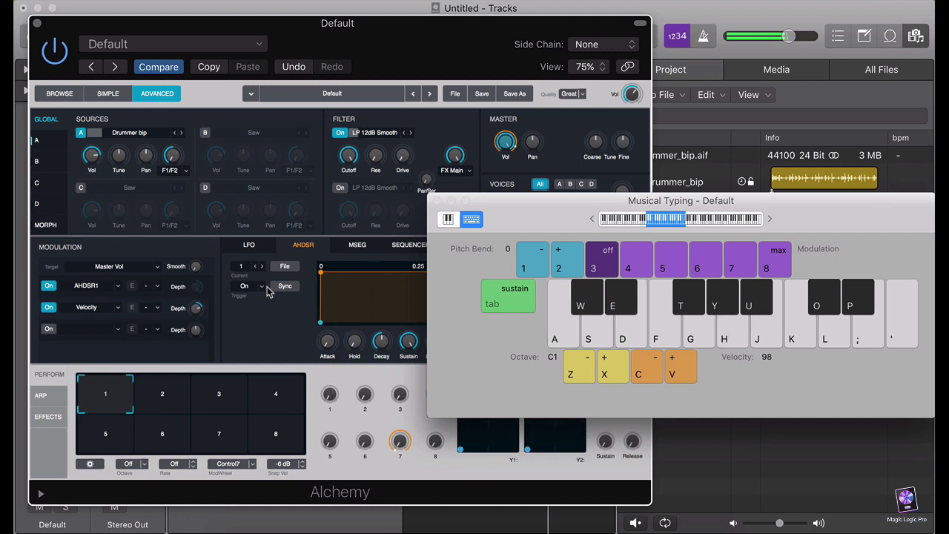
{"action": "key", "text": "x"}
{"action": "key", "text": "x"}
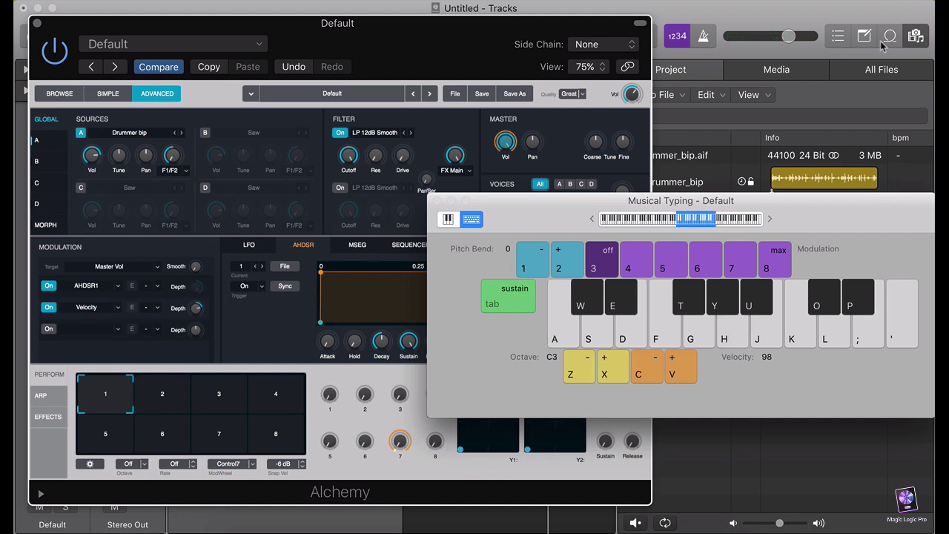
{"action": "left_click", "coordinate": [437, 201]}
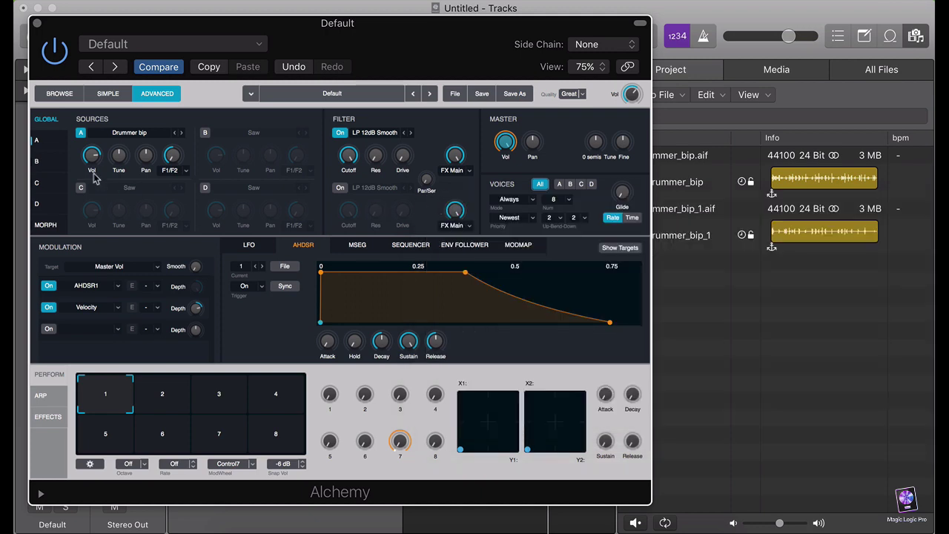
Turn on Alchemy's source B and import Drummer_bip_1.aif into it using the Sampler analysis mode.
{"action": "left_click", "coordinate": [53, 158]}
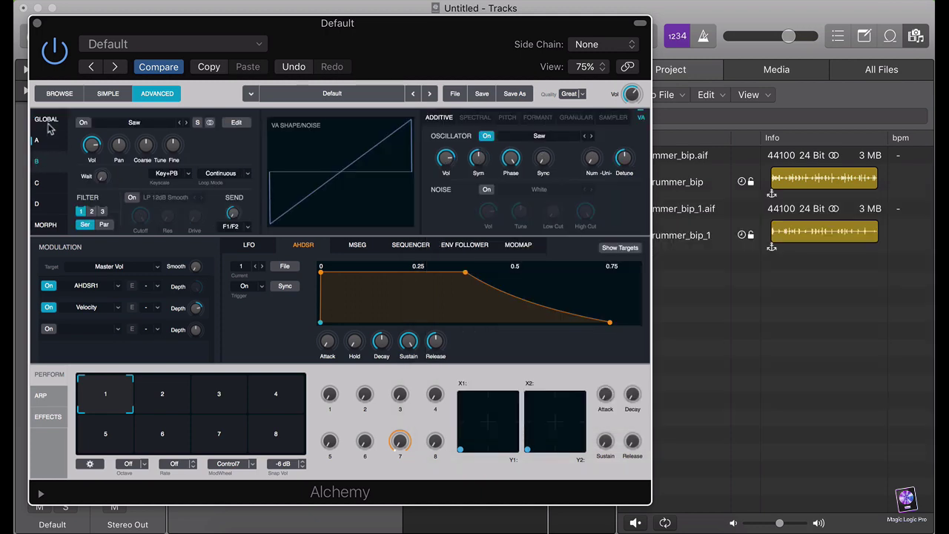
{"action": "left_click", "coordinate": [45, 120]}
{"action": "left_click", "coordinate": [206, 137]}
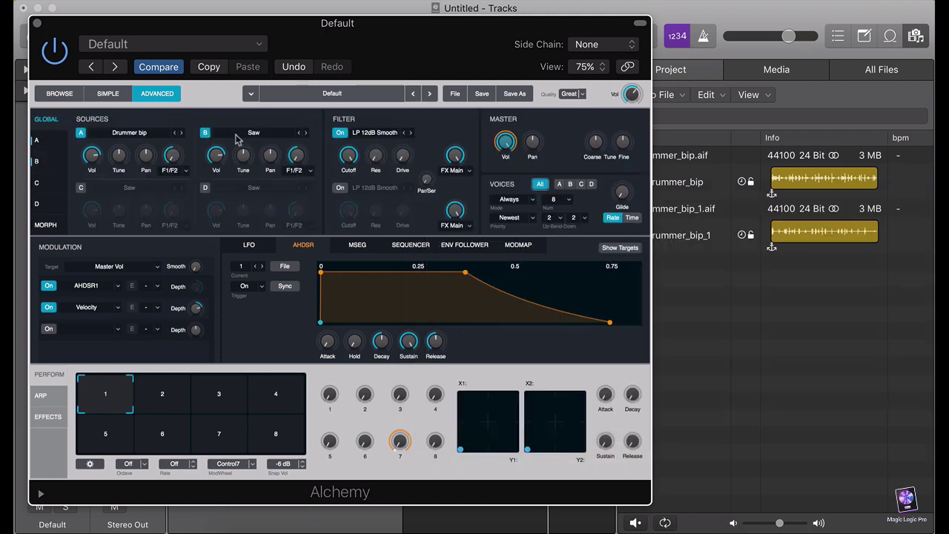
{"action": "left_click", "coordinate": [254, 133]}
{"action": "left_click", "coordinate": [245, 146]}
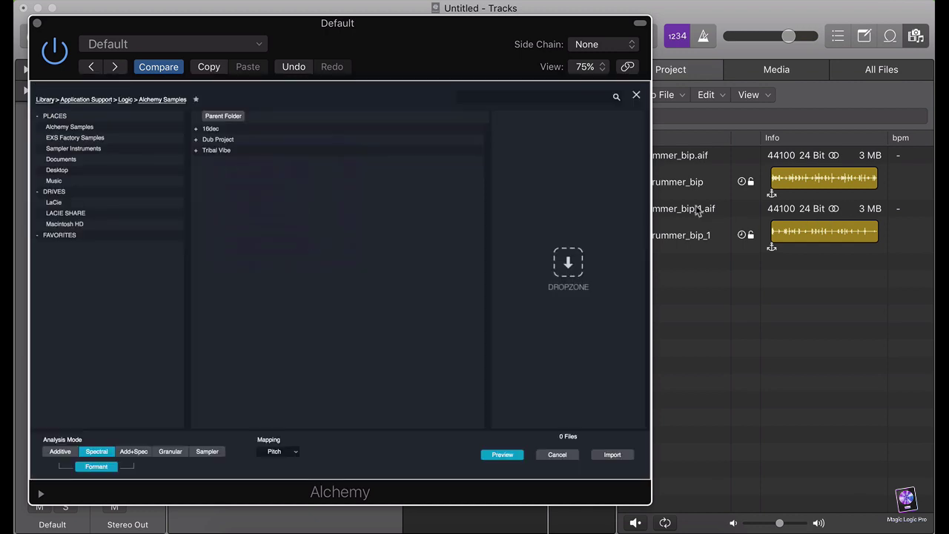
{"action": "left_click_drag", "start_coordinate": [697, 210], "coordinate": [558, 235]}
{"action": "left_click", "coordinate": [206, 453]}
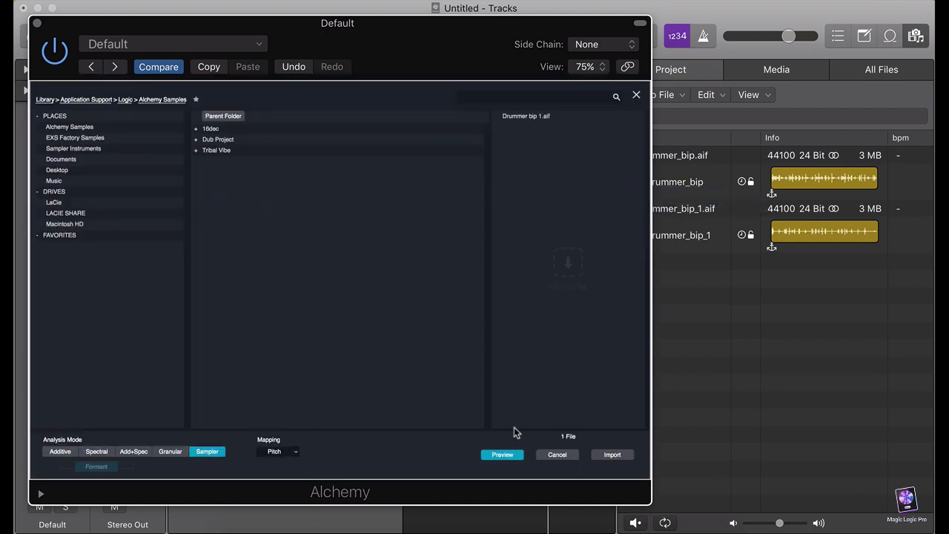
{"action": "left_click", "coordinate": [612, 455]}
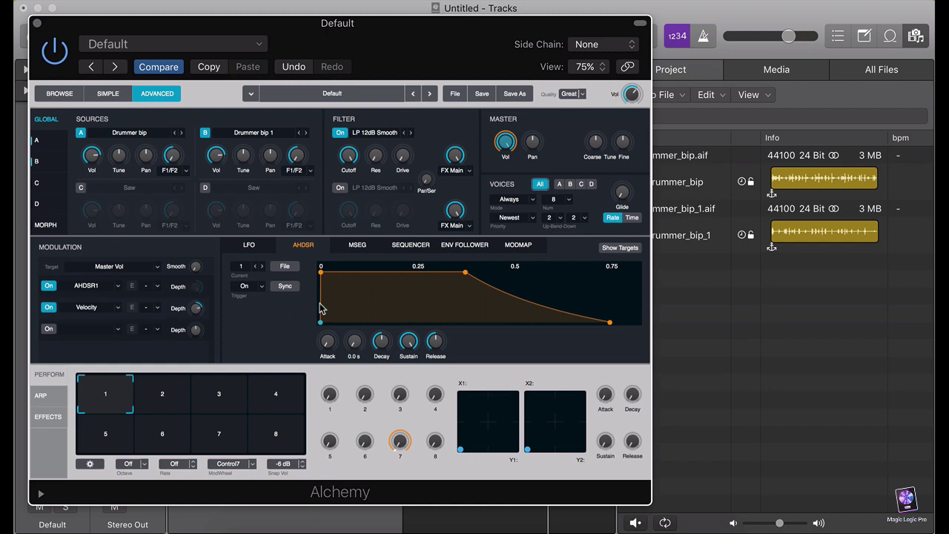
Audition the two layered loops on a C3 note with Musical Typing, and close the project audio browser.
{"action": "key", "text": "super+k"}
{"action": "key", "text": "a"}
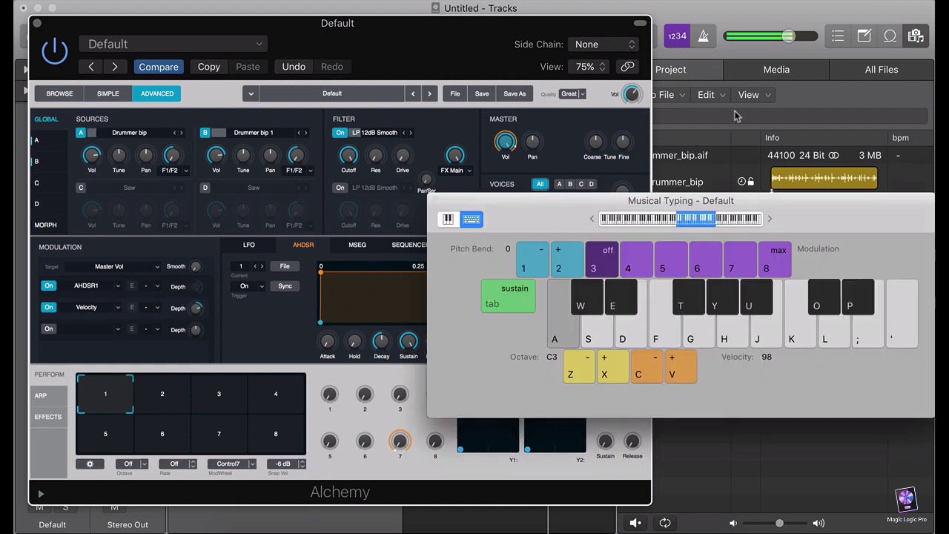
{"action": "left_click", "coordinate": [916, 36]}
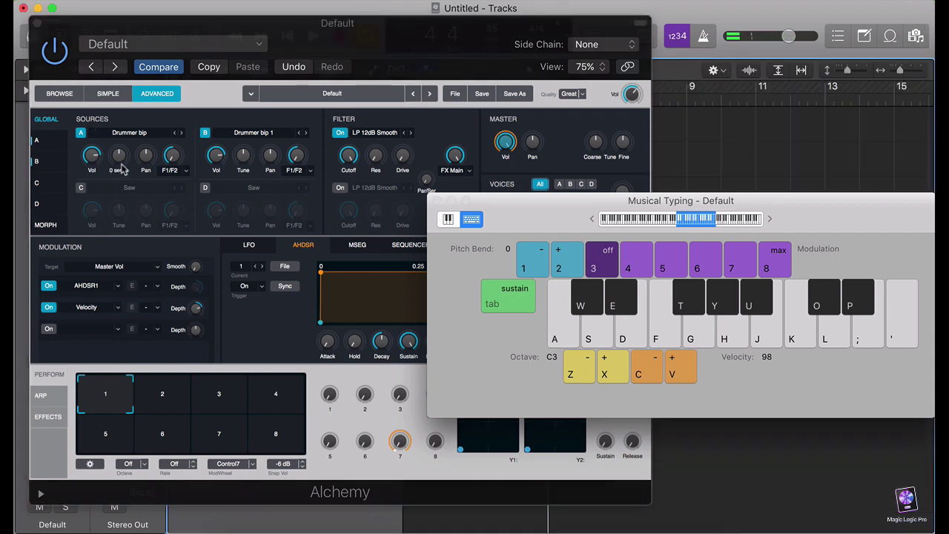
{"action": "left_click", "coordinate": [437, 201]}
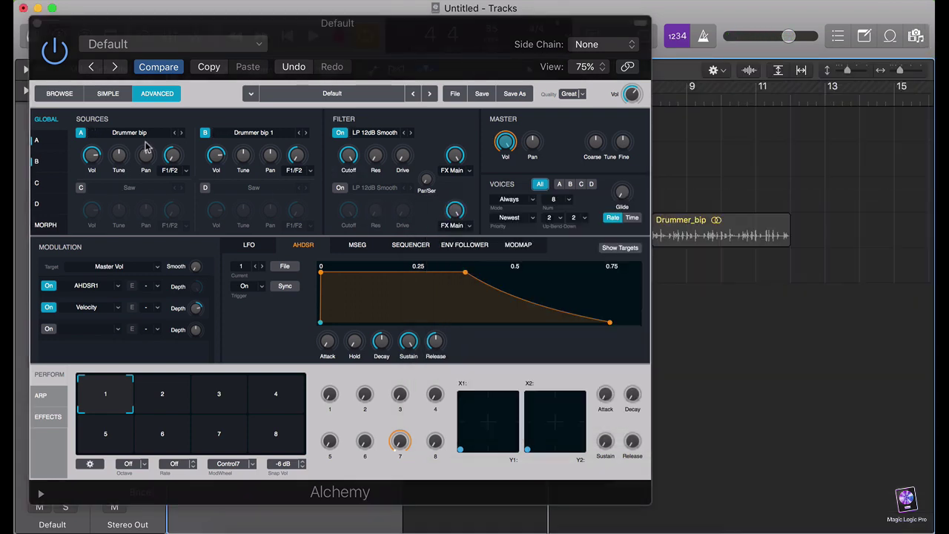
Close the Alchemy window and set the project tempo to 150.
{"action": "left_click", "coordinate": [36, 23]}
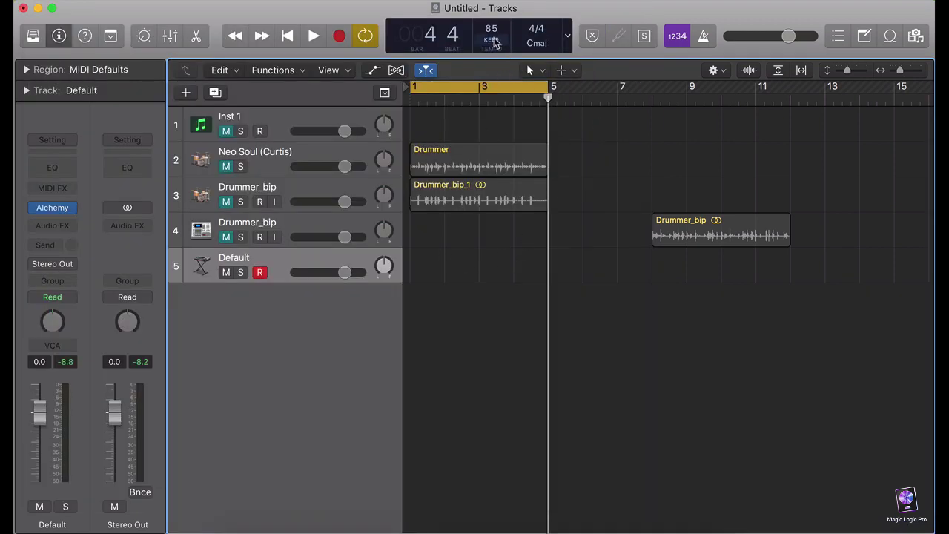
{"action": "double_click", "coordinate": [494, 39]}
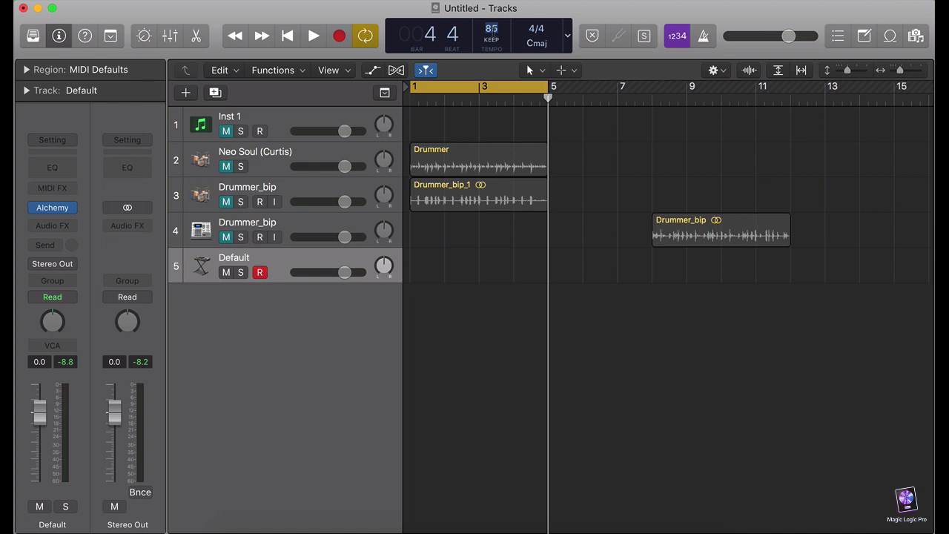
{"action": "type", "text": "150"}
{"action": "key", "text": "Return"}
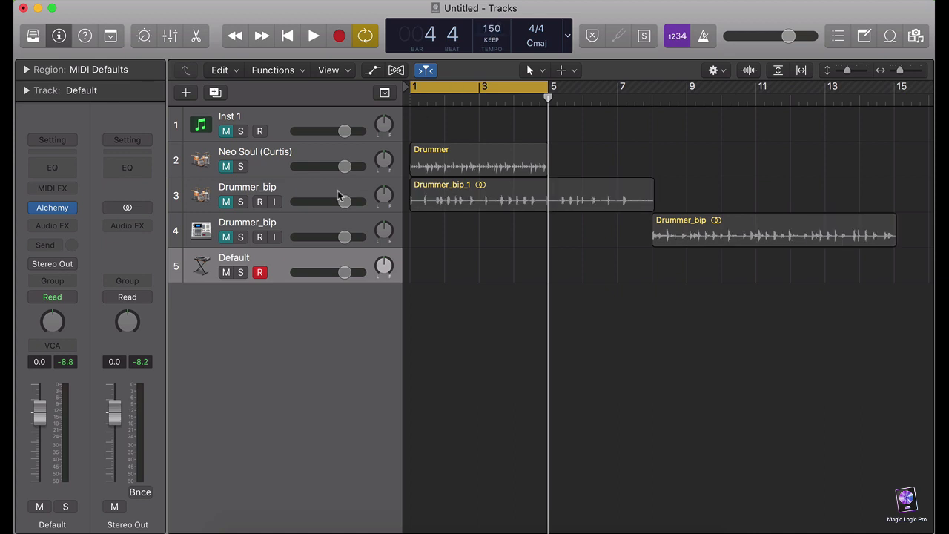
Turn on the metronome and audition the Alchemy loops against the click with Musical Typing in octaves C3 and C4.
{"action": "key", "text": "super+k"}
{"action": "key", "text": "a"}
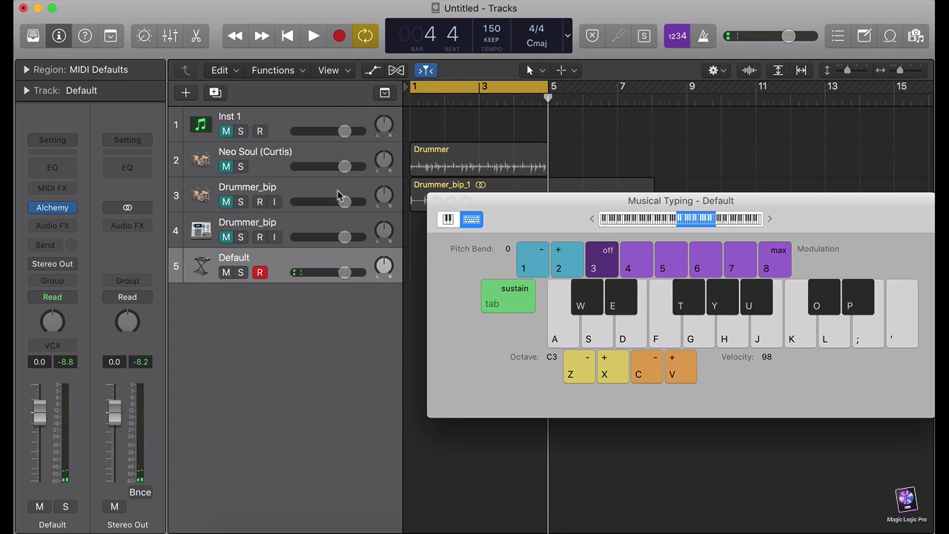
{"action": "left_click", "coordinate": [702, 42]}
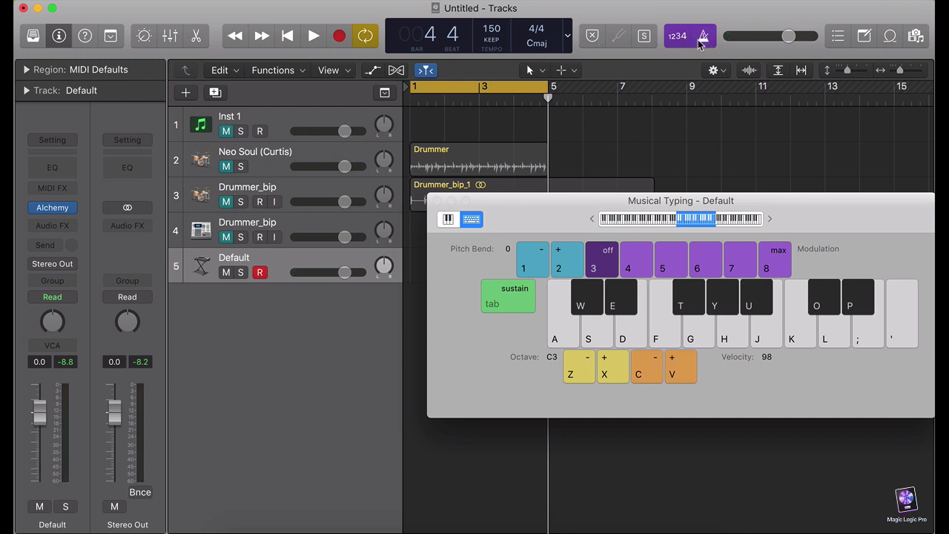
{"action": "key", "text": "space"}
{"action": "key", "text": "a"}
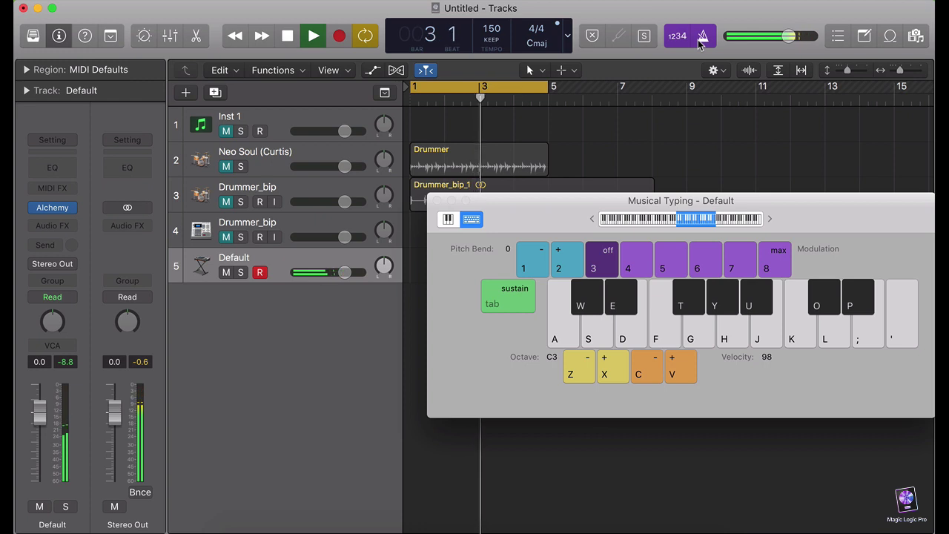
{"action": "key", "text": "x"}
{"action": "key", "text": "a"}
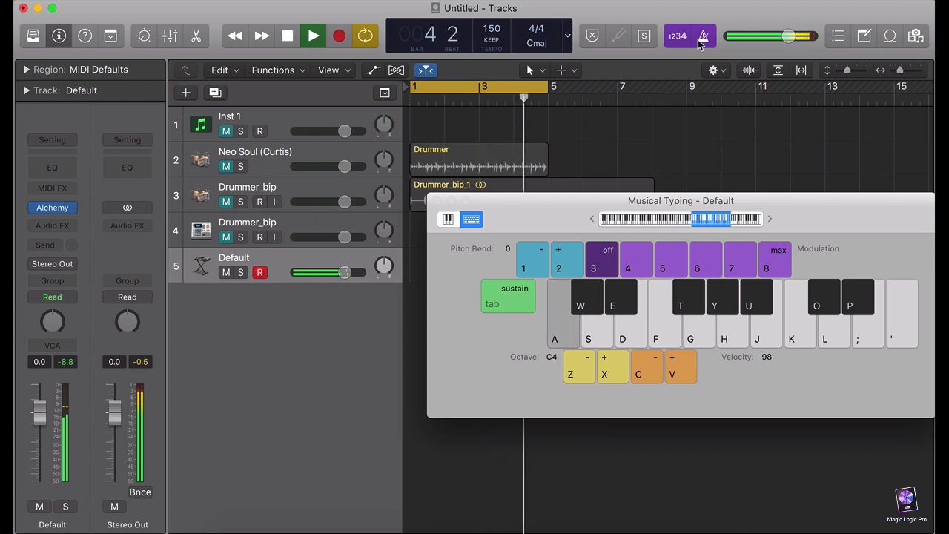
{"action": "key", "text": "z"}
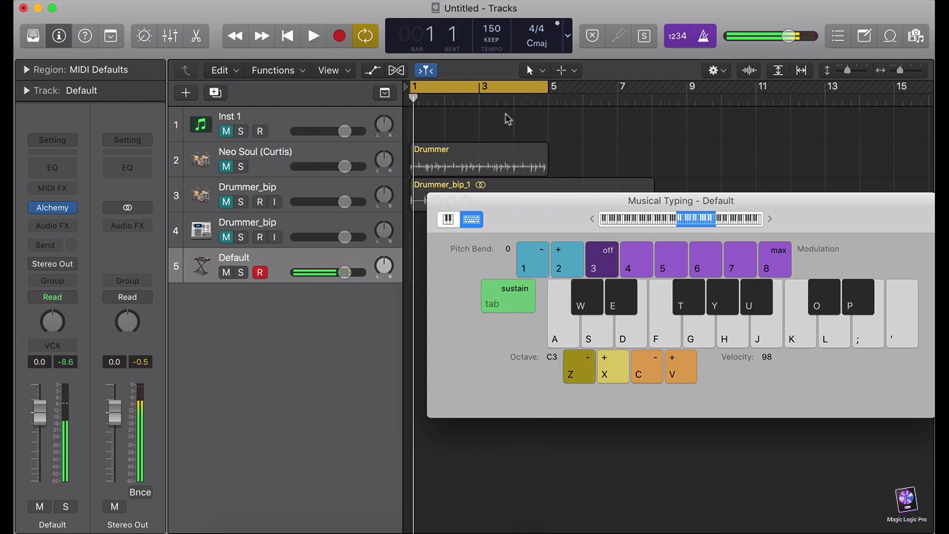
{"action": "key", "text": "space"}
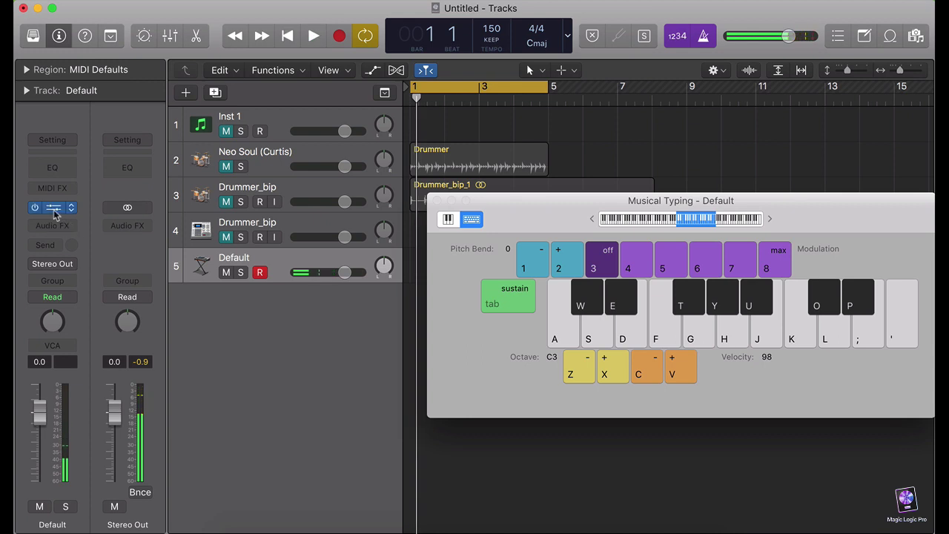
Reopen Alchemy, turn off source B, and return to source A's settings.
{"action": "left_click", "coordinate": [54, 208]}
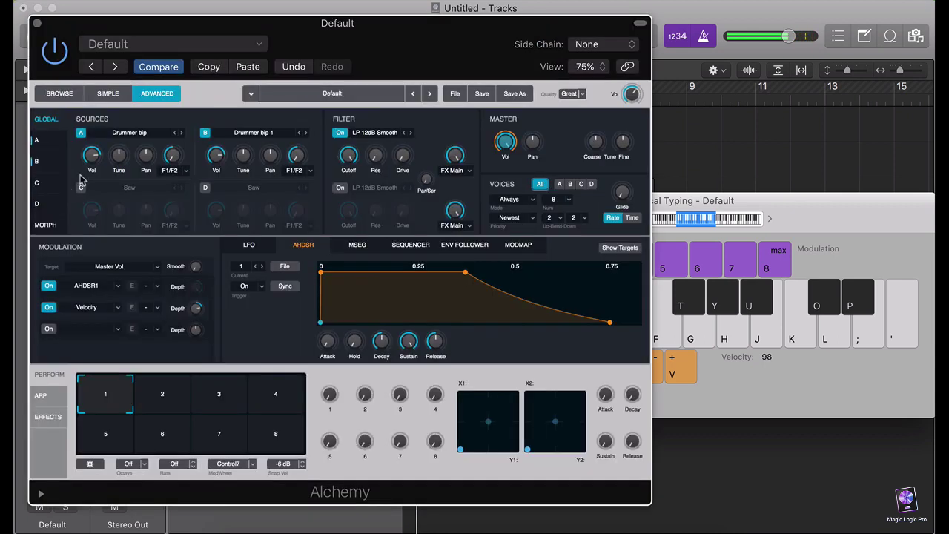
{"action": "left_click", "coordinate": [36, 140]}
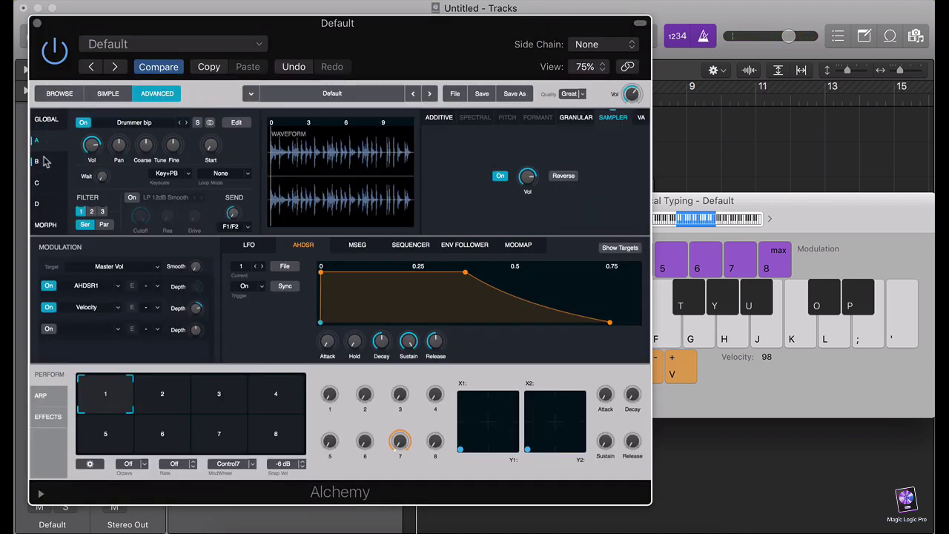
{"action": "left_click", "coordinate": [45, 163]}
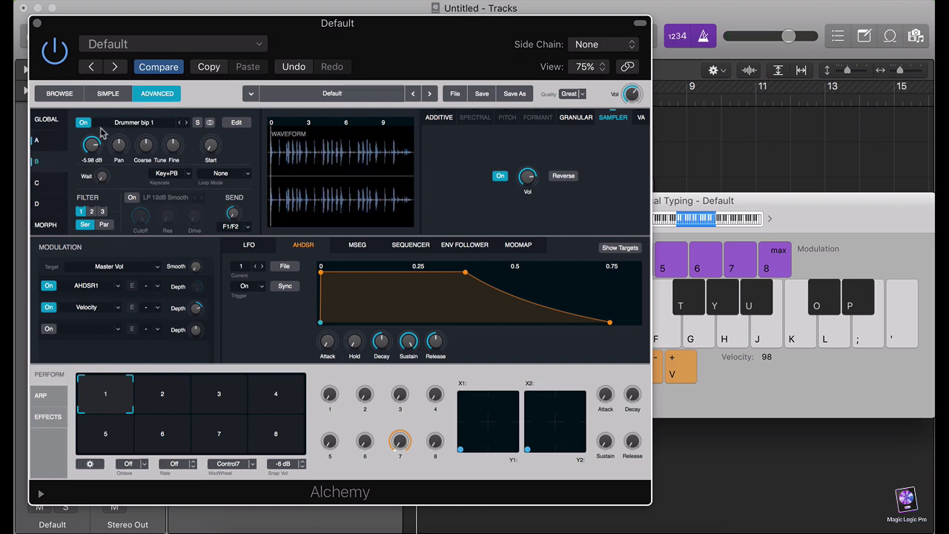
{"action": "left_click", "coordinate": [52, 147]}
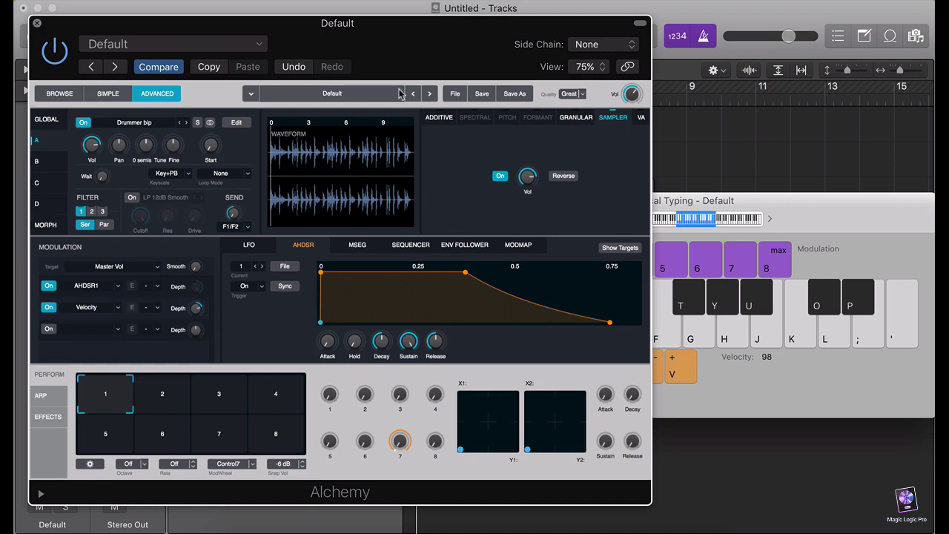
Close the Alchemy and Musical Typing windows and create an empty MIDI region at bar 1 on the Alchemy track.
{"action": "key", "text": "super+w"}
{"action": "key", "text": "super+k"}
{"action": "right_click", "coordinate": [417, 255]}
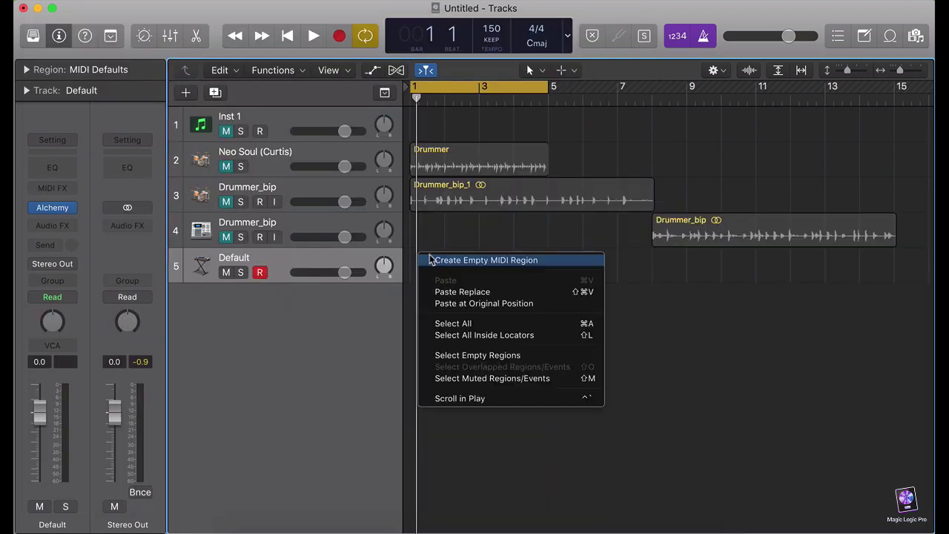
{"action": "left_click", "coordinate": [430, 256]}
Add a C3 note spanning the full bar to the new MIDI region in the Piano Roll, and close the editor.
{"action": "left_click", "coordinate": [197, 34]}
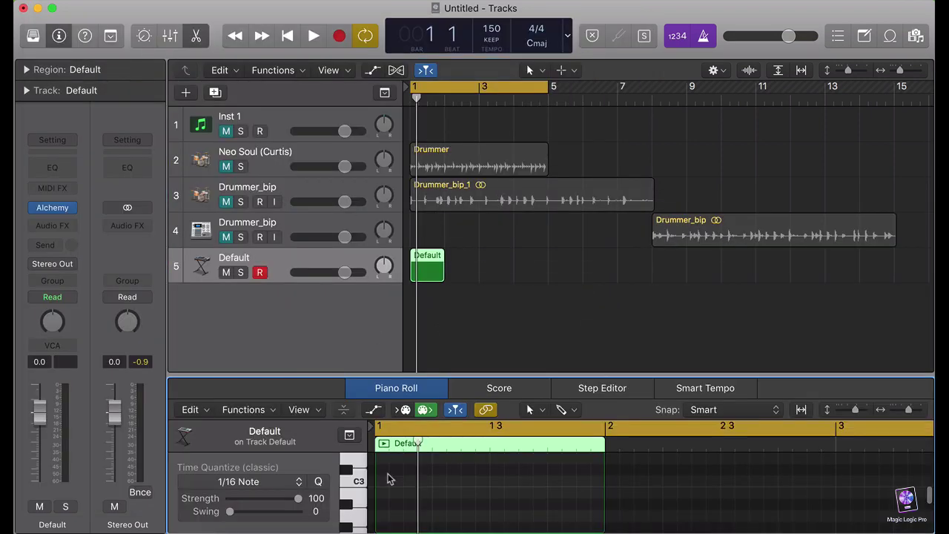
{"action": "left_click", "coordinate": [384, 487]}
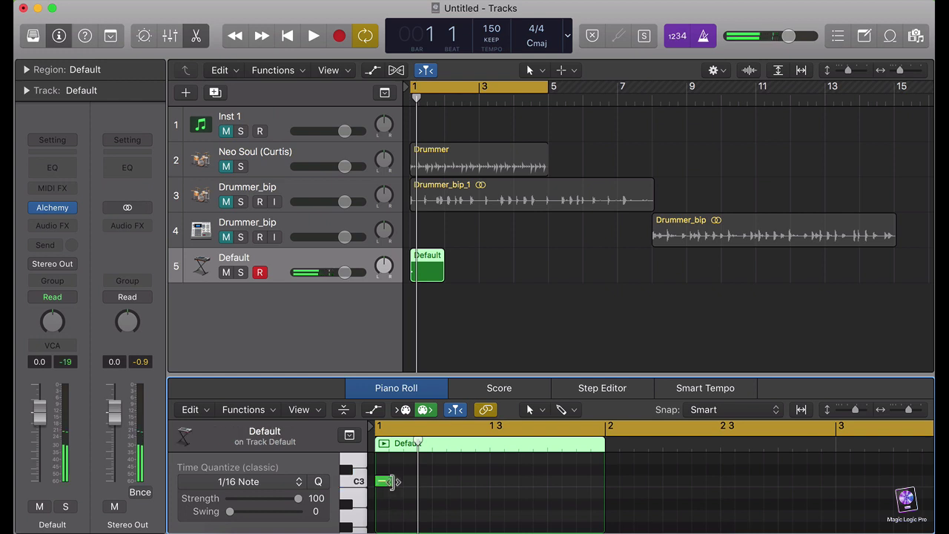
{"action": "left_click_drag", "start_coordinate": [392, 482], "coordinate": [604, 486]}
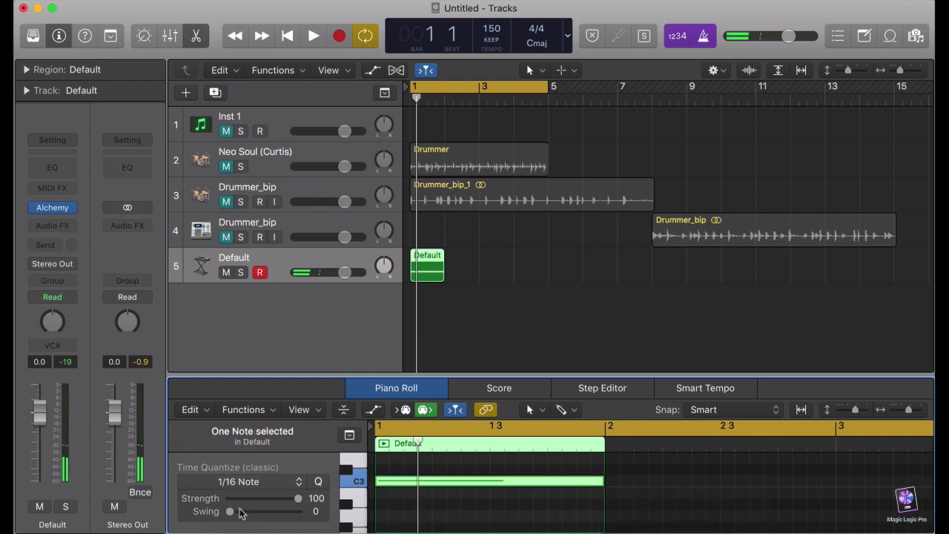
{"action": "left_click", "coordinate": [196, 35]}
Stretch the MIDI region to two bars, fit the cycle range to it, and play it in a loop.
{"action": "key", "text": "super+u"}
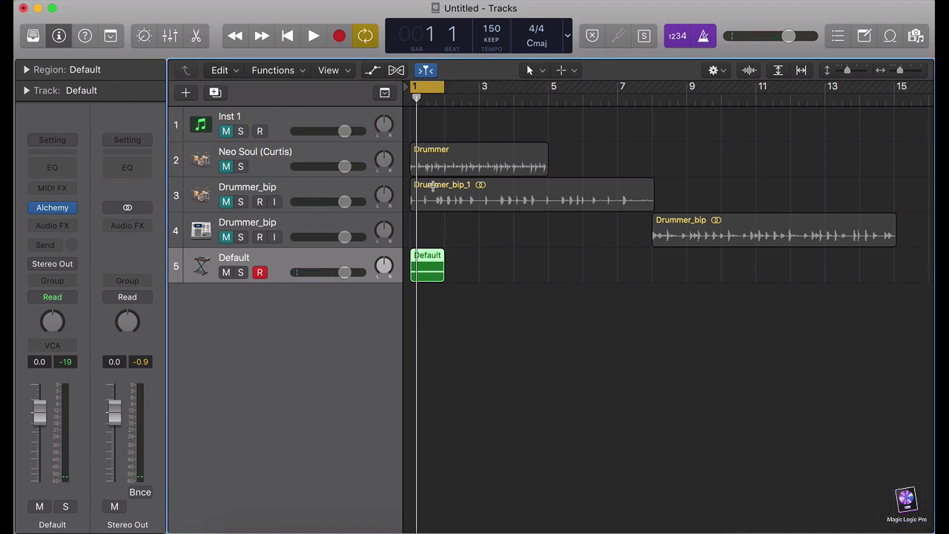
{"action": "key", "text": "space"}
{"action": "left_click", "coordinate": [52, 208]}
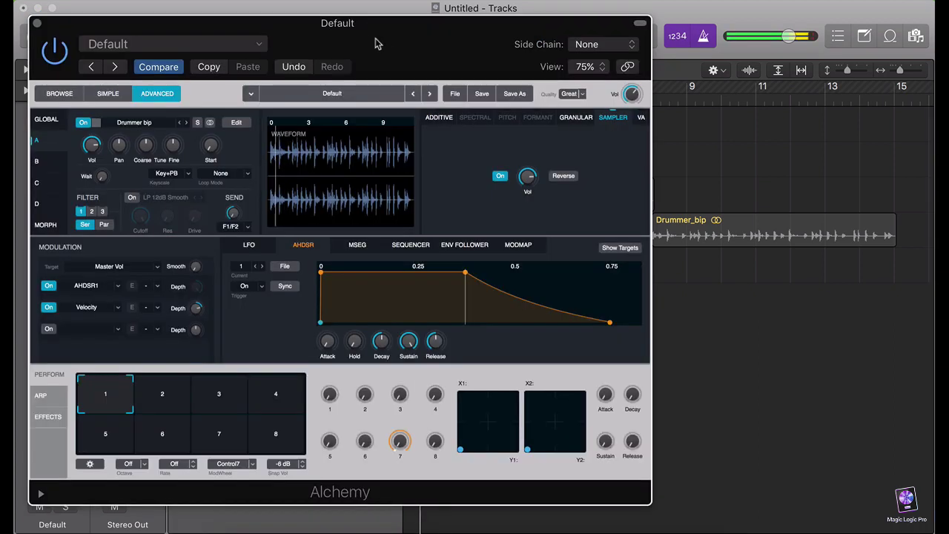
{"action": "left_click", "coordinate": [36, 23]}
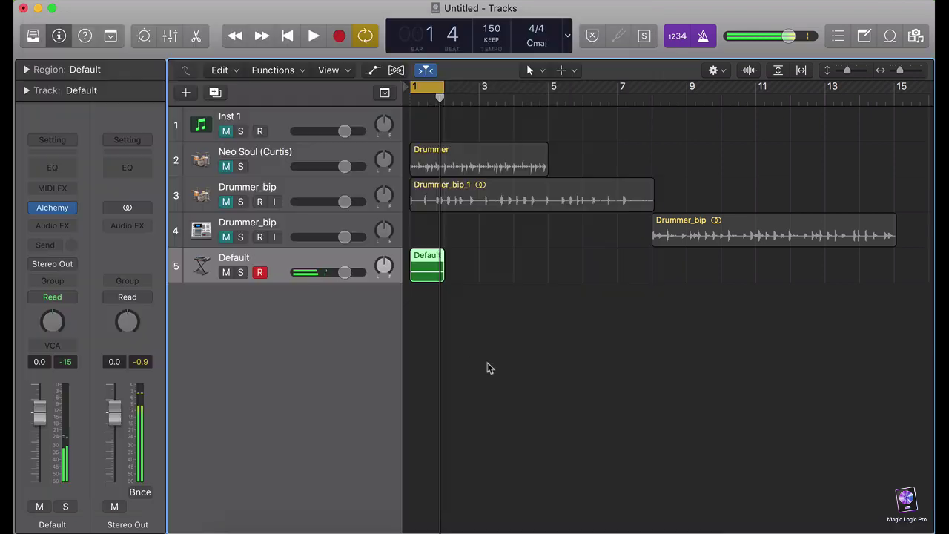
{"action": "left_click_drag", "start_coordinate": [440, 279], "coordinate": [475, 275]}
{"action": "key", "text": "space"}
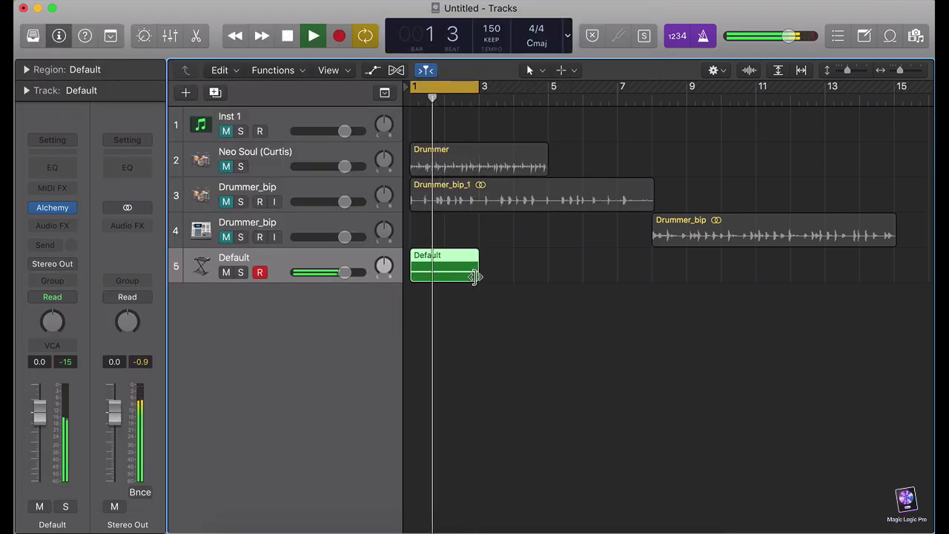
Set Alchemy's output volume to about -14.6 dB and source A's coarse tune to 7 semitones during playback.
{"action": "left_click", "coordinate": [53, 210]}
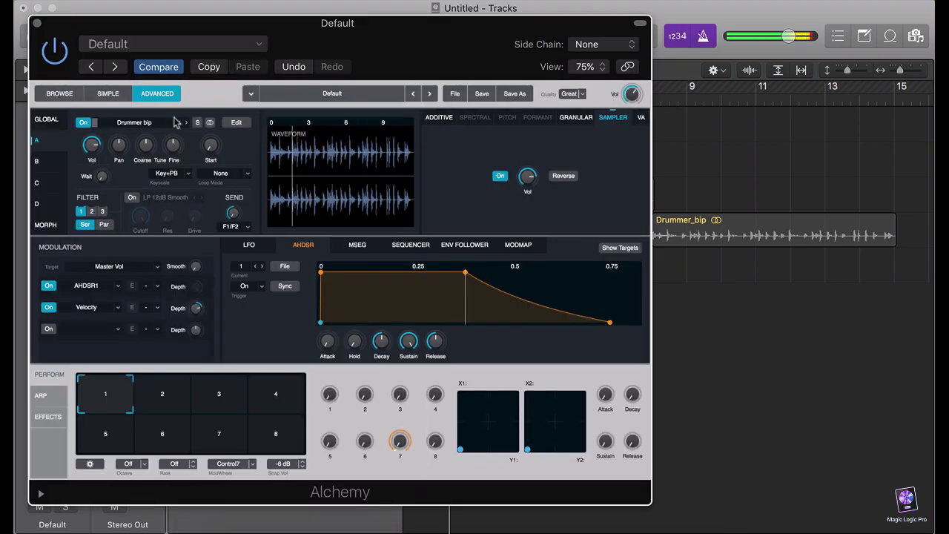
{"action": "left_click_drag", "start_coordinate": [304, 38], "coordinate": [405, 68]}
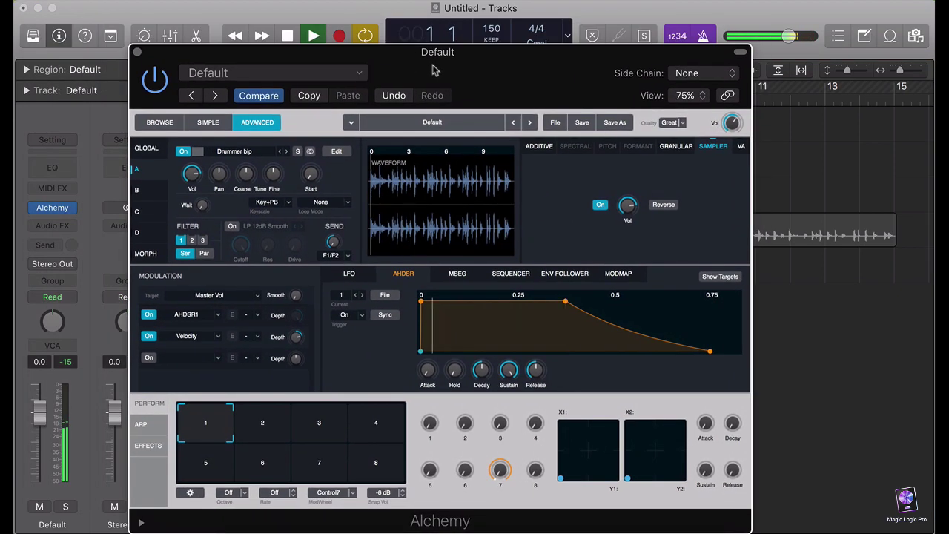
{"action": "left_click", "coordinate": [732, 128]}
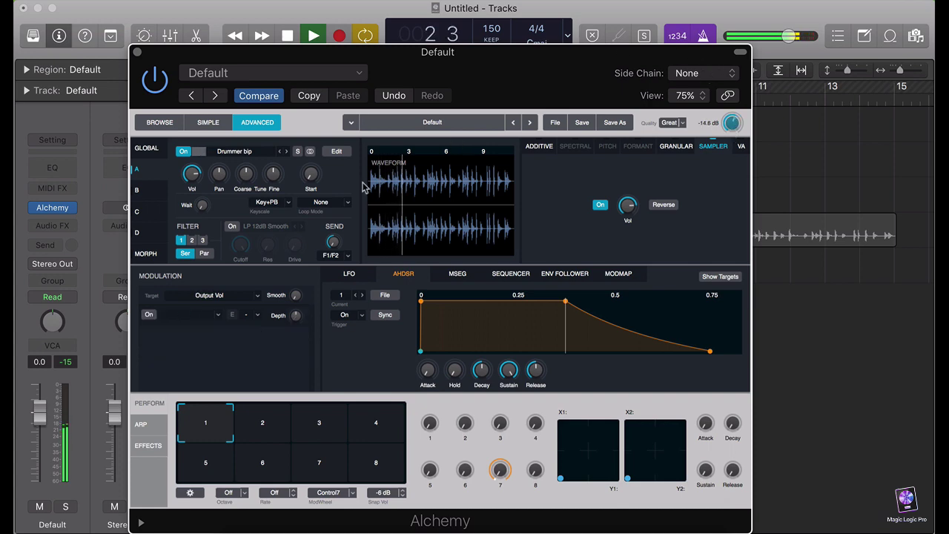
{"action": "mouse_move", "coordinate": [252, 185]}
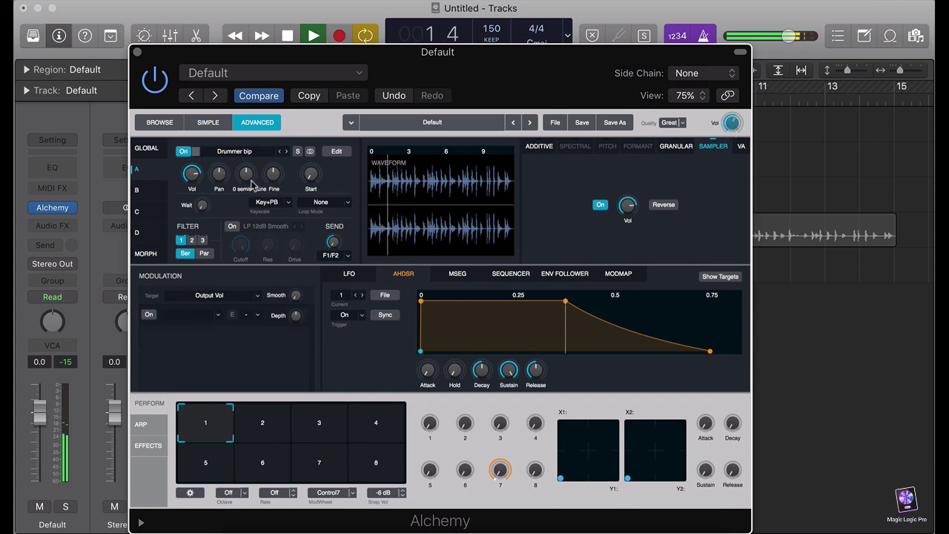
{"action": "left_click_drag", "start_coordinate": [249, 179], "coordinate": [250, 170]}
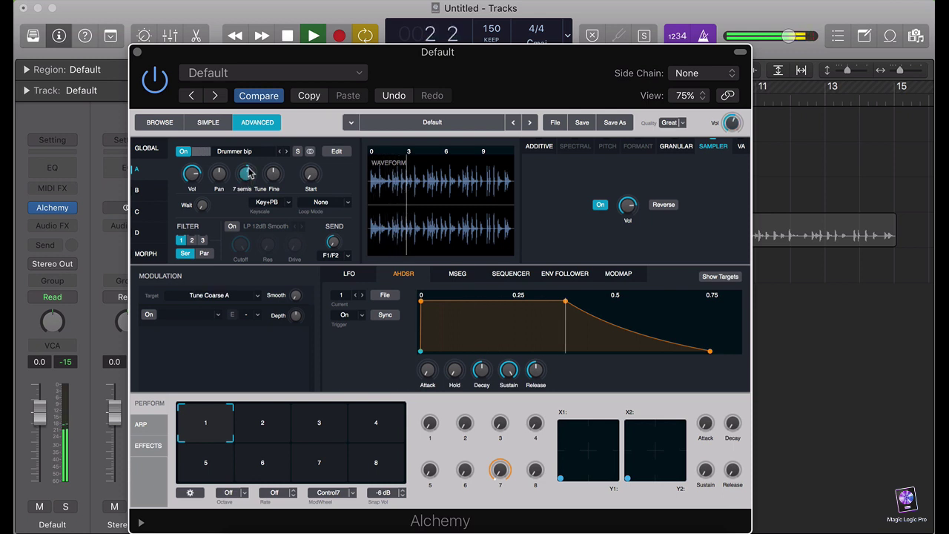
Lower Alchemy's output volume to about -19.1 dB and readjust source A's coarse tune, with fine tune at 85 cents.
{"action": "left_click", "coordinate": [726, 117]}
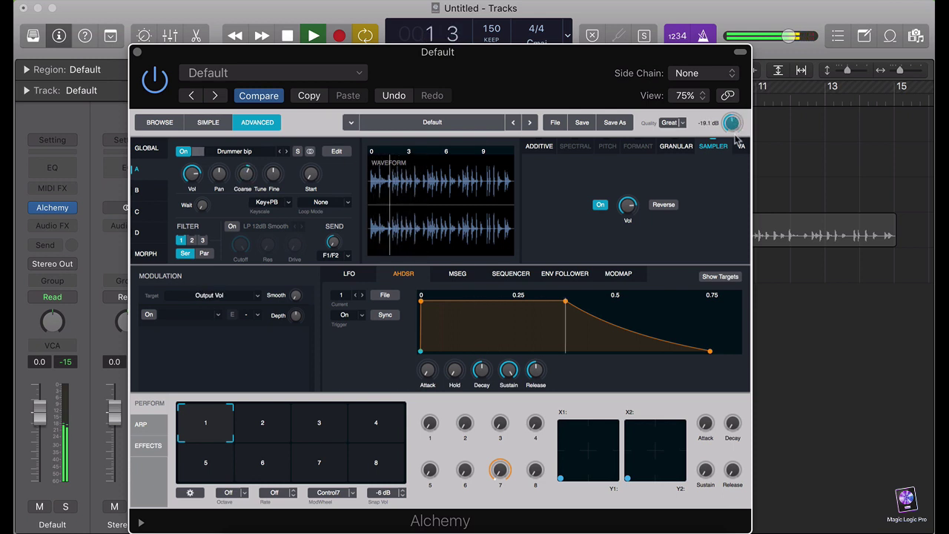
{"action": "left_click_drag", "start_coordinate": [247, 175], "coordinate": [248, 171]}
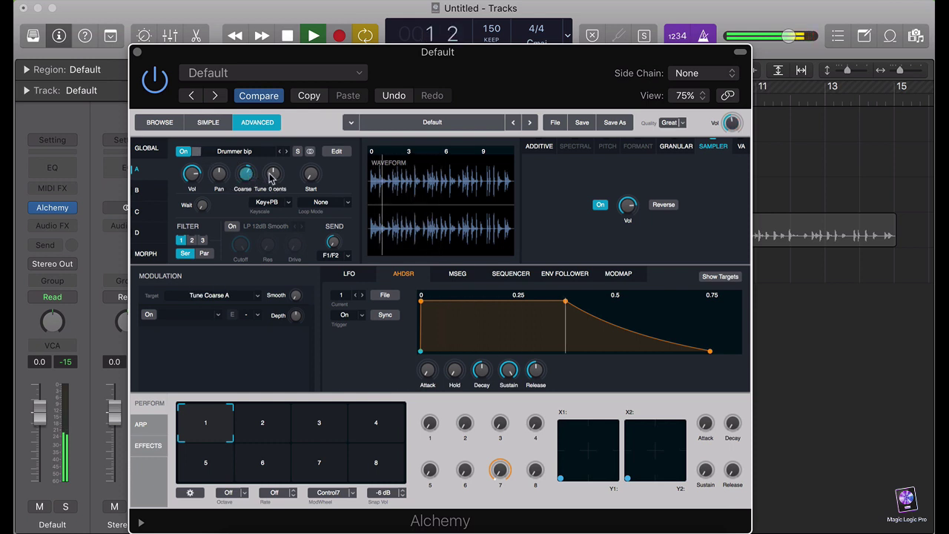
{"action": "left_click_drag", "start_coordinate": [275, 178], "coordinate": [276, 167]}
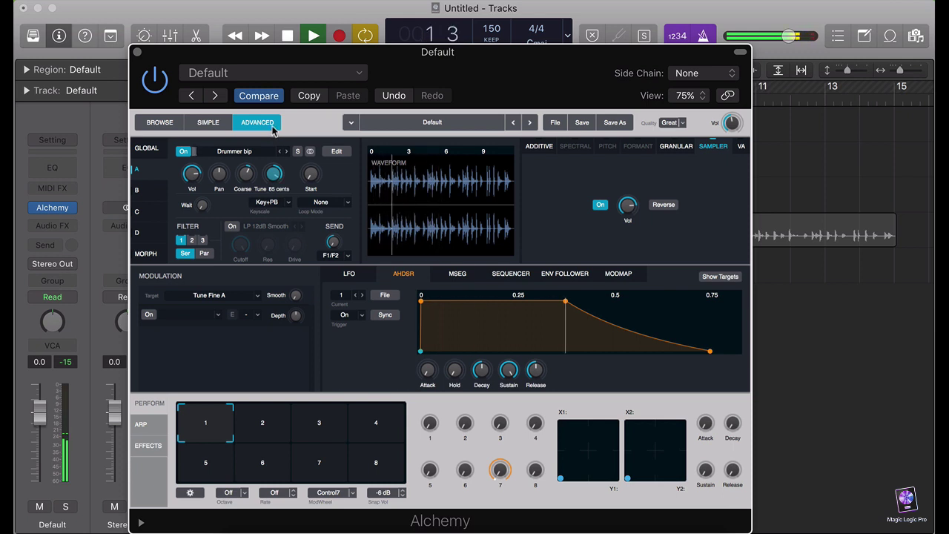
{"action": "key", "text": "space"}
Turn off source A, turn on source B, and play the cycled region.
{"action": "left_click", "coordinate": [147, 190]}
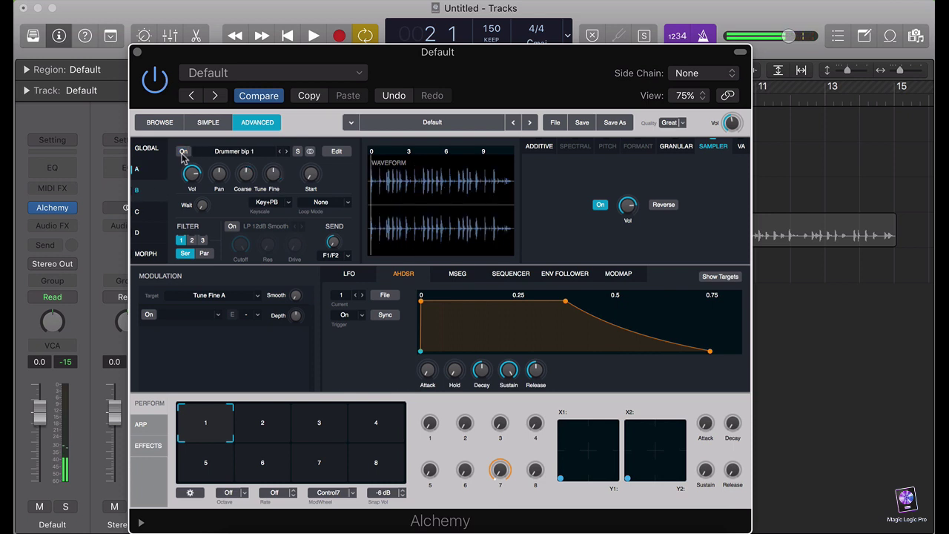
{"action": "left_click", "coordinate": [153, 168]}
{"action": "left_click", "coordinate": [138, 193]}
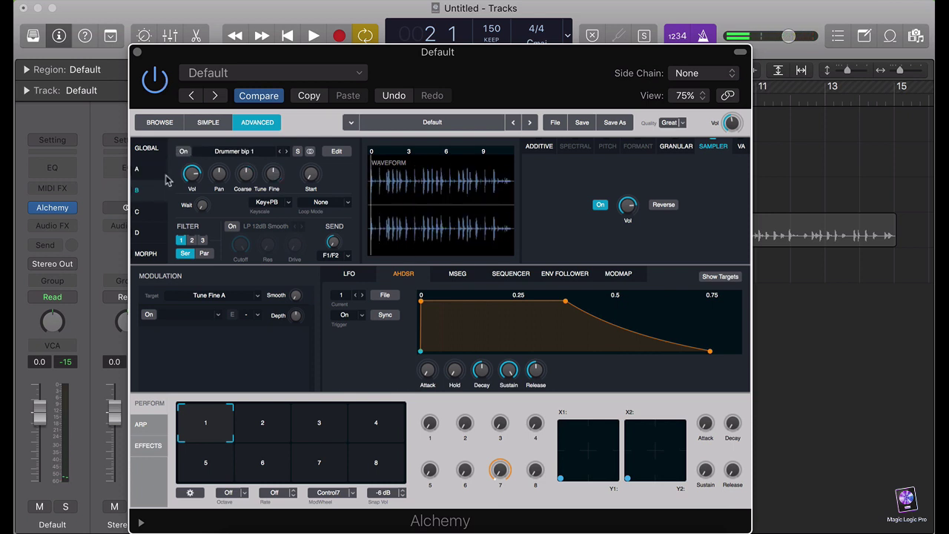
{"action": "left_click", "coordinate": [183, 151]}
{"action": "key", "text": "space"}
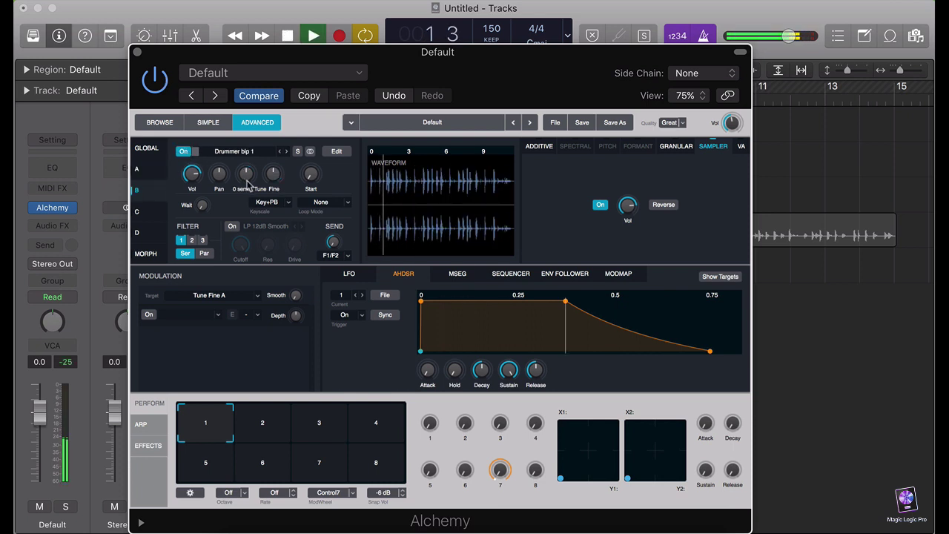
Raise Alchemy's output volume to about -10 dB and source B's to about -4.31 dB, with source B's coarse tune at 10 semitones.
{"action": "left_click", "coordinate": [732, 123]}
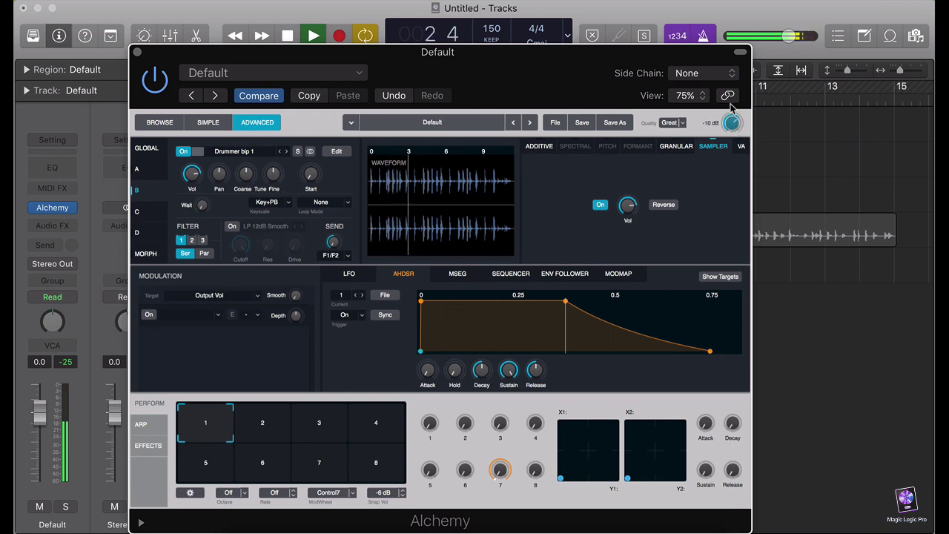
{"action": "left_click", "coordinate": [190, 171]}
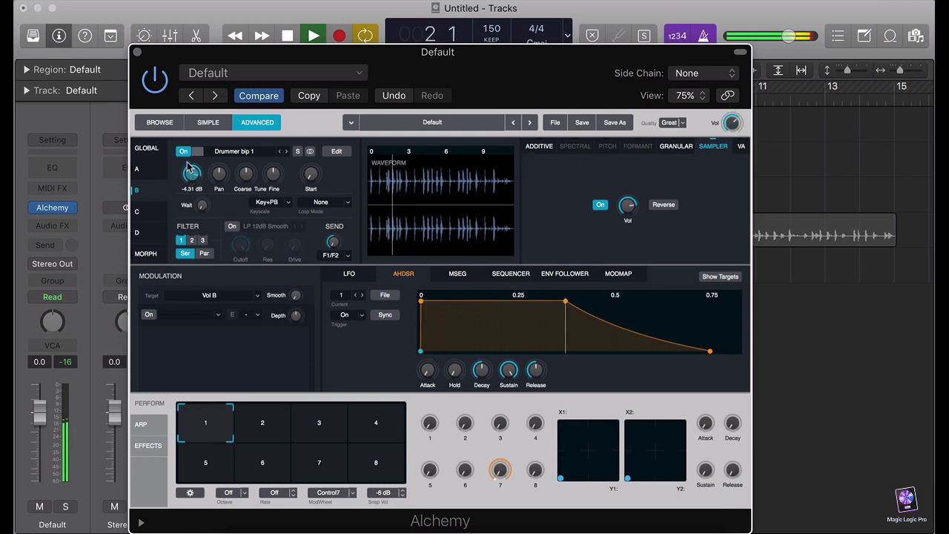
{"action": "left_click", "coordinate": [247, 173]}
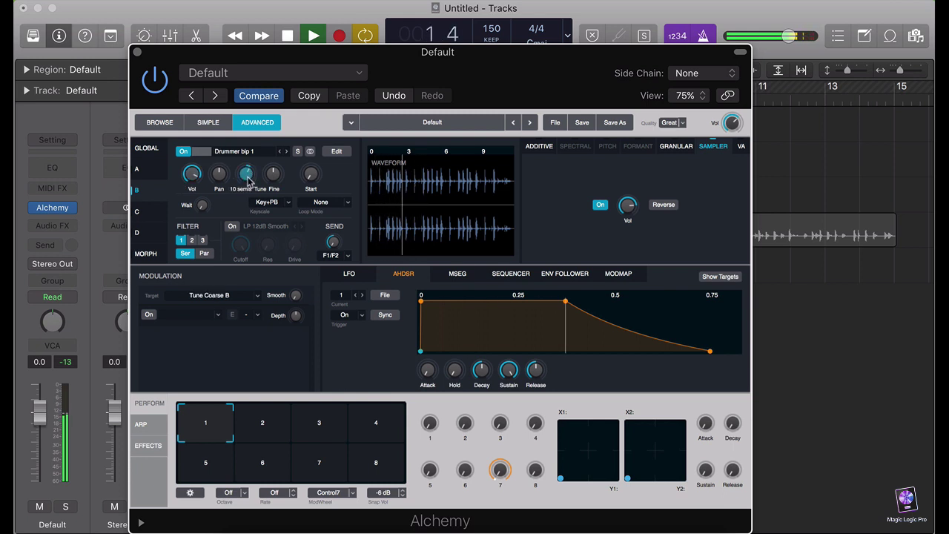
Lower Alchemy's output volume to about -13.7 dB and retune source B to 9 semitones coarse and about -62 cents fine.
{"action": "left_click", "coordinate": [731, 124]}
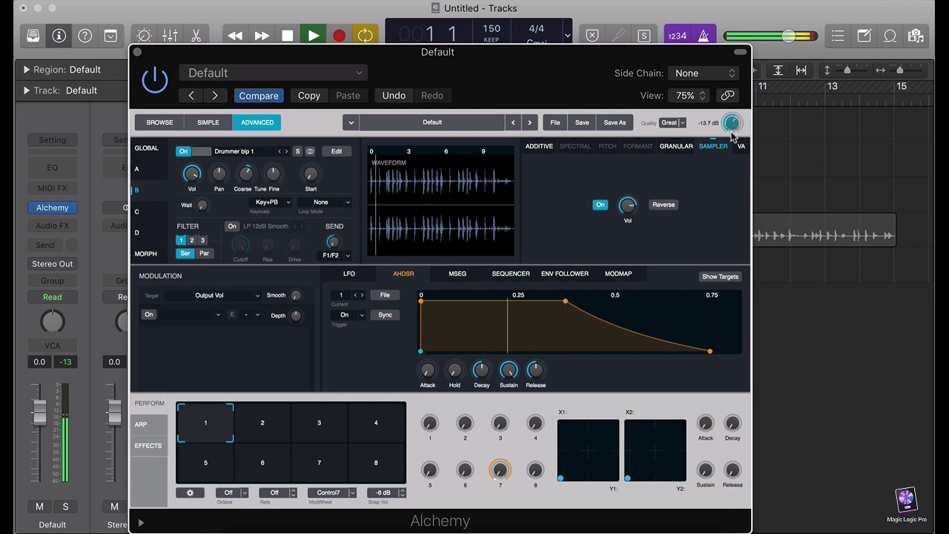
{"action": "mouse_move", "coordinate": [252, 180]}
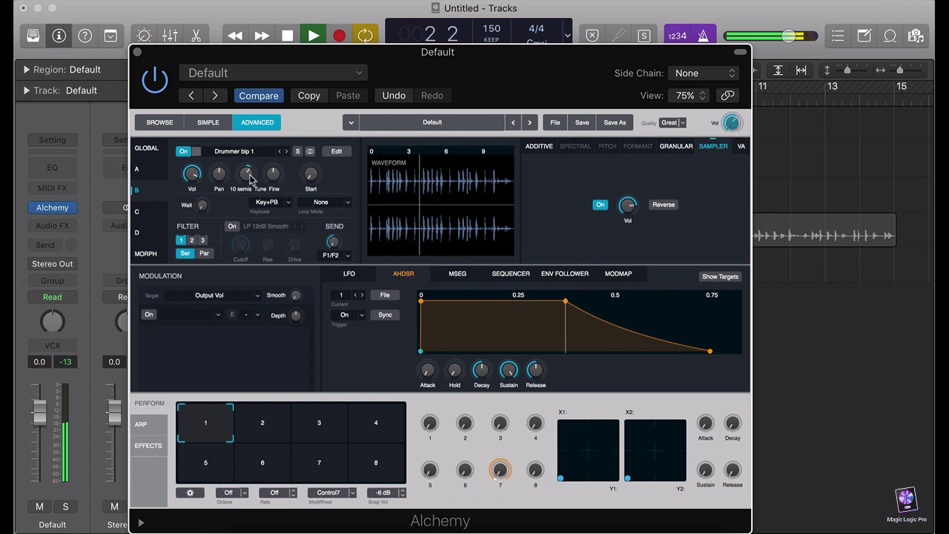
{"action": "left_click_drag", "start_coordinate": [251, 180], "coordinate": [253, 180]}
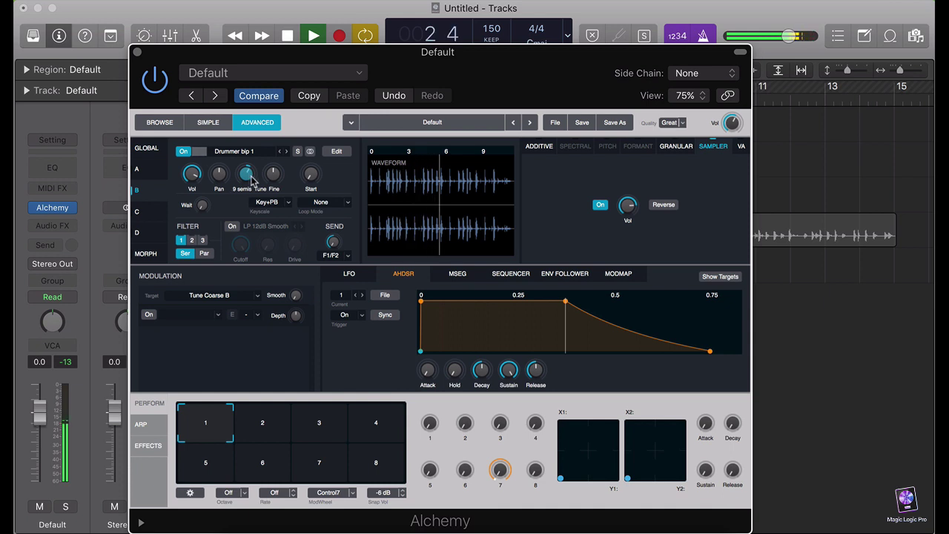
{"action": "mouse_move", "coordinate": [273, 173]}
{"action": "left_mouse_down"}
{"action": "mouse_move", "coordinate": [271, 161]}
{"action": "mouse_move", "coordinate": [274, 173]}
{"action": "left_mouse_up"}
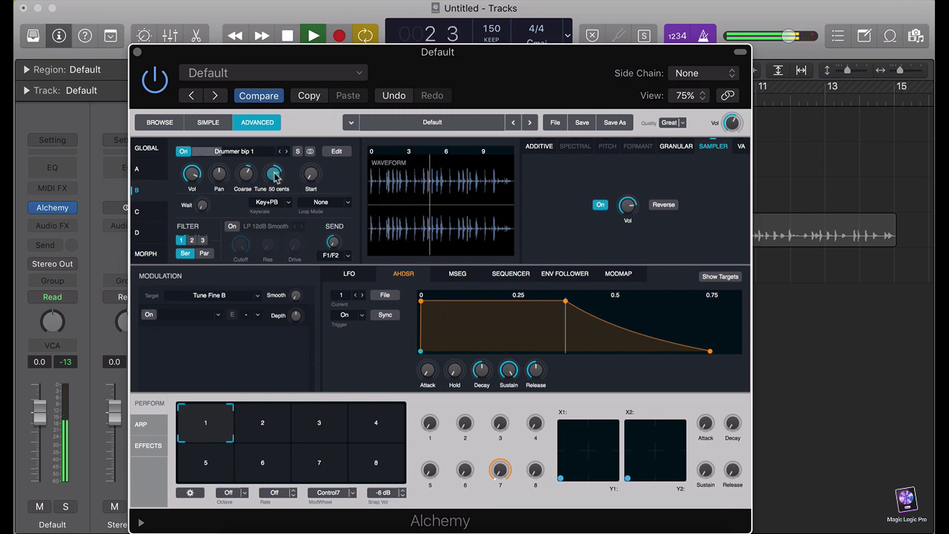
{"action": "left_click_drag", "start_coordinate": [275, 180], "coordinate": [273, 245]}
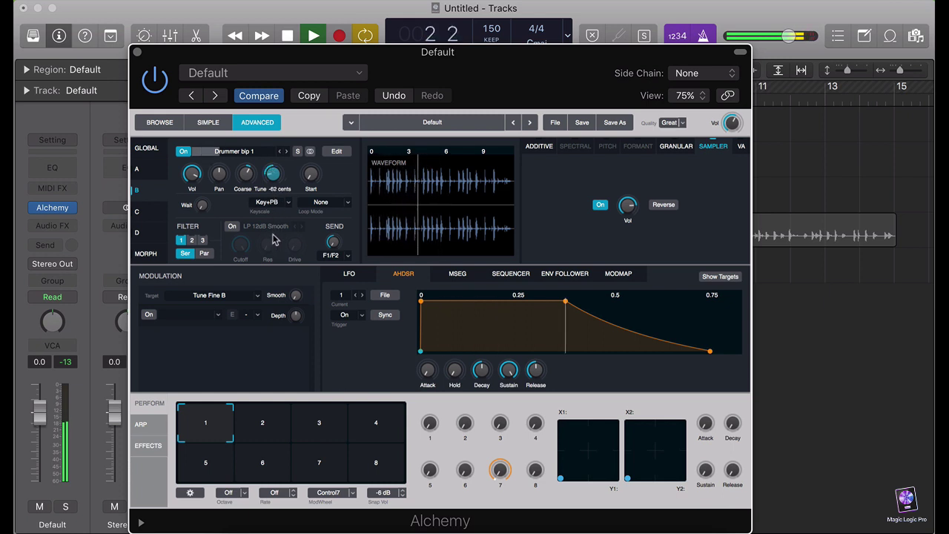
Lower Alchemy's output volume to about -18.5 dB and set source B's fine tune to about -31 cents during playback.
{"action": "left_click", "coordinate": [731, 123]}
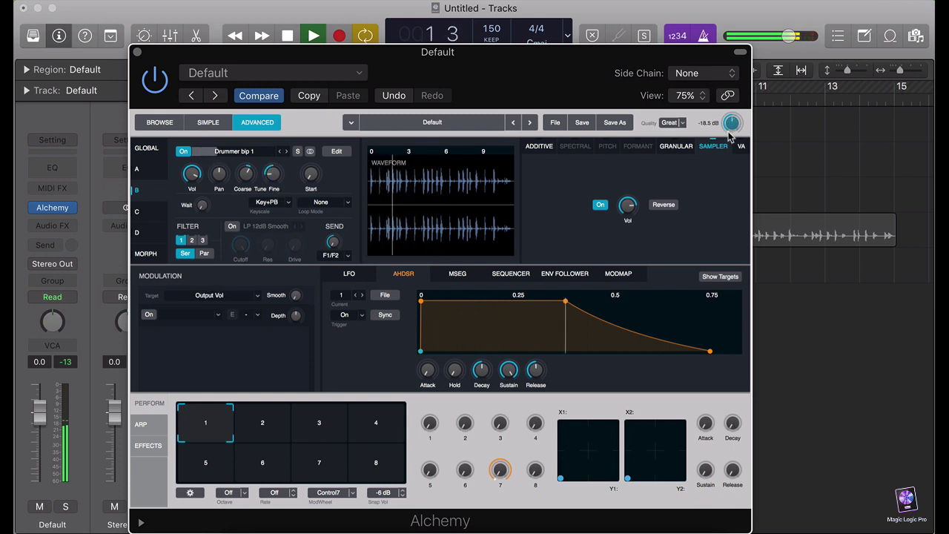
{"action": "left_click", "coordinate": [274, 173]}
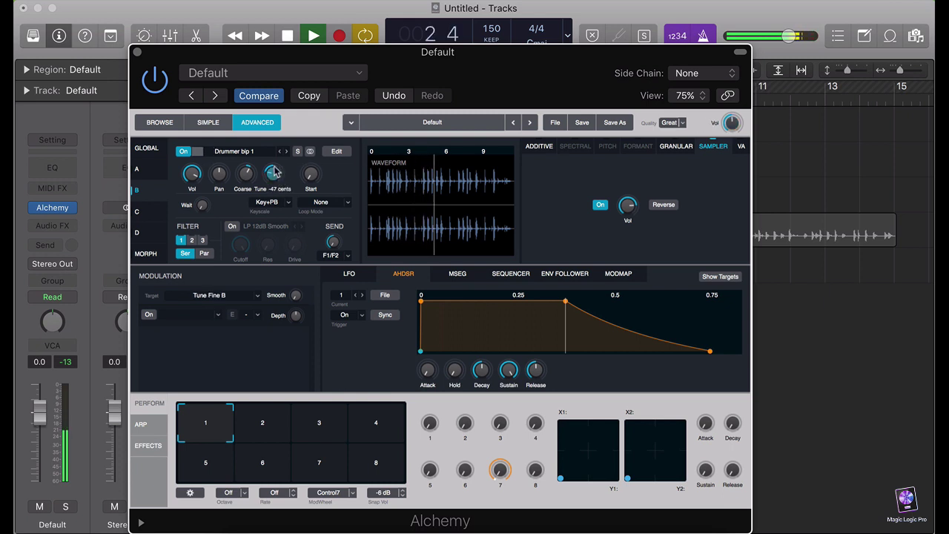
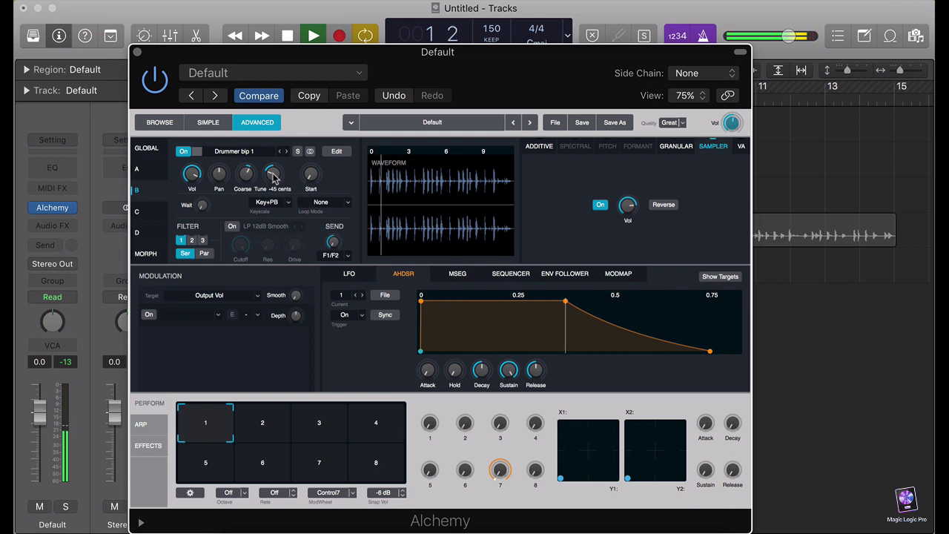
{"action": "left_click", "coordinate": [273, 174]}
{"action": "scroll", "coordinate": [273, 174], "scroll_direction": "up", "scroll_amount": 5}
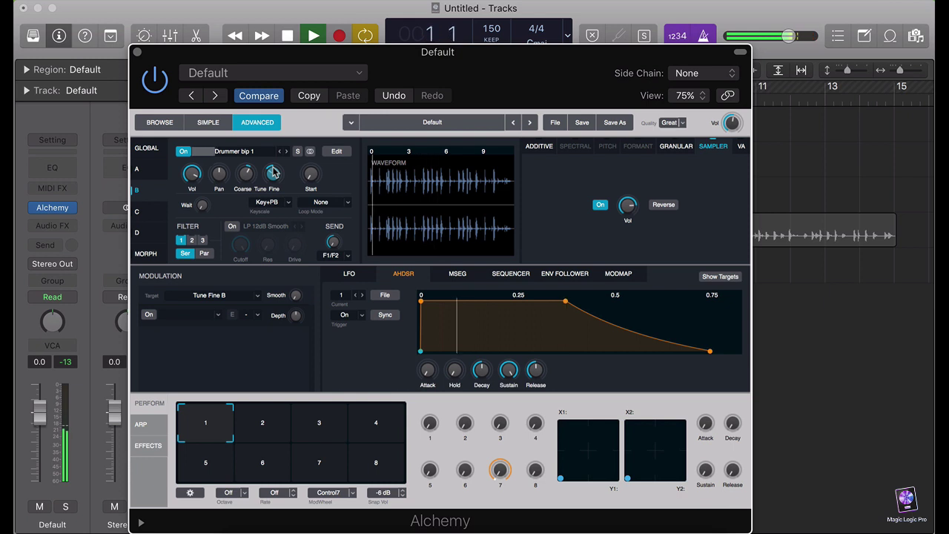
{"action": "scroll", "coordinate": [273, 172], "scroll_direction": "up", "scroll_amount": 3}
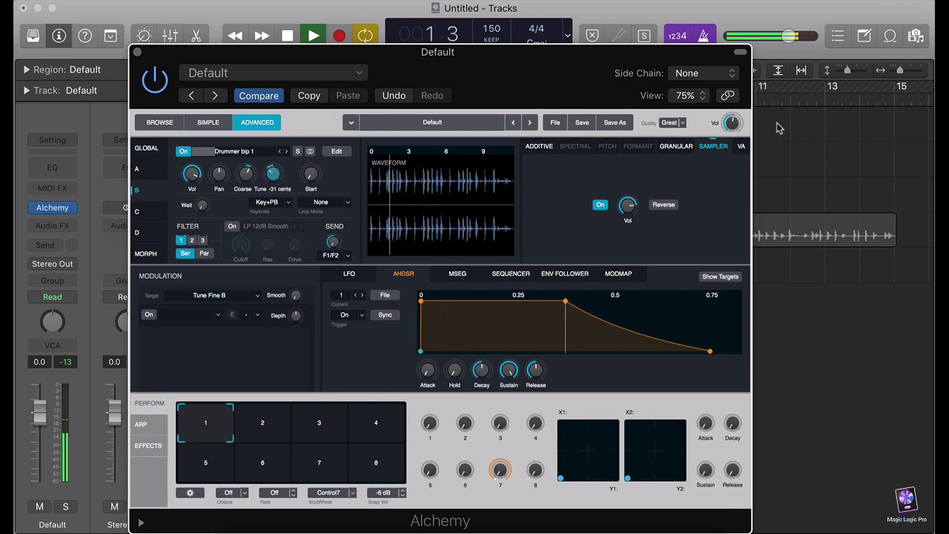
Raise Alchemy's output volume, check source B's fine tune against the metronome, and stop playback.
{"action": "left_click", "coordinate": [733, 120]}
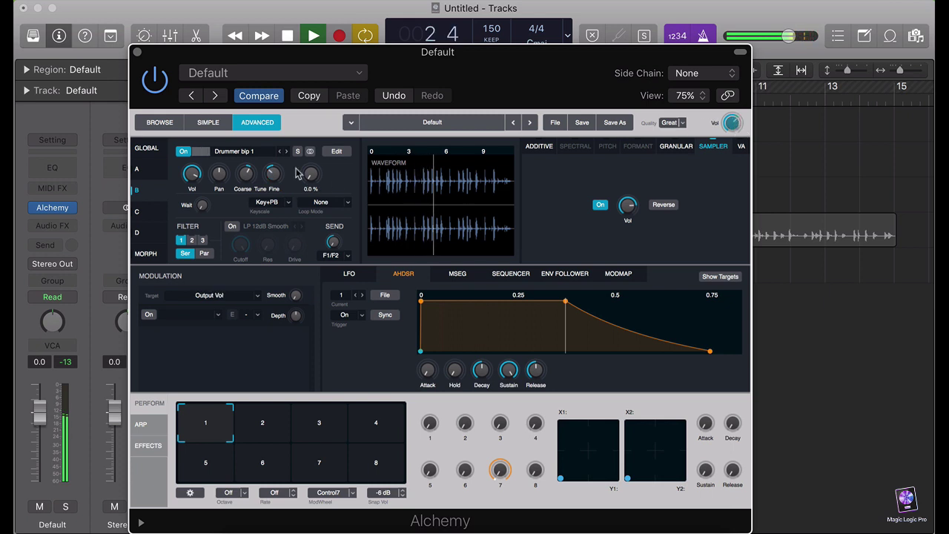
{"action": "left_click", "coordinate": [272, 175]}
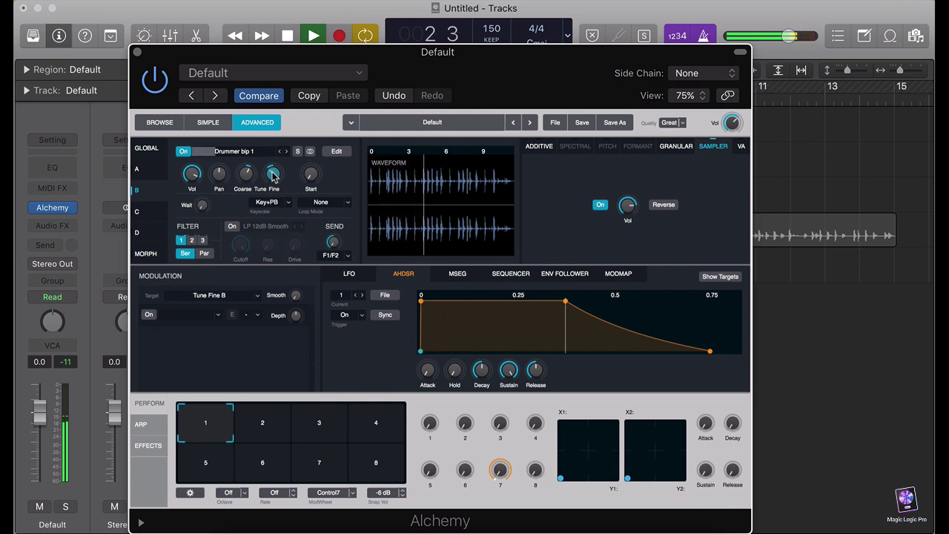
{"action": "key", "text": "space"}
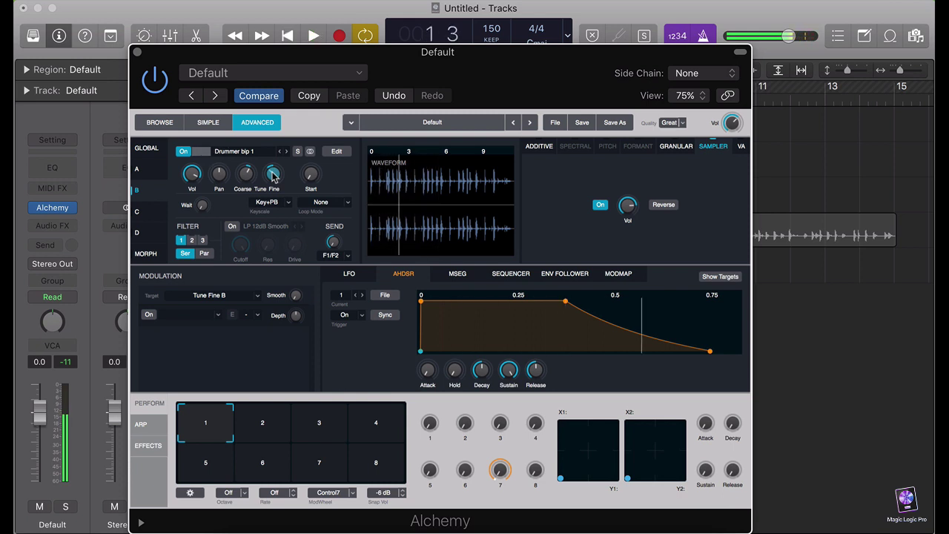
Turn source A back on, play the cycled region with both sources, and close the Alchemy window.
{"action": "left_click", "coordinate": [151, 171]}
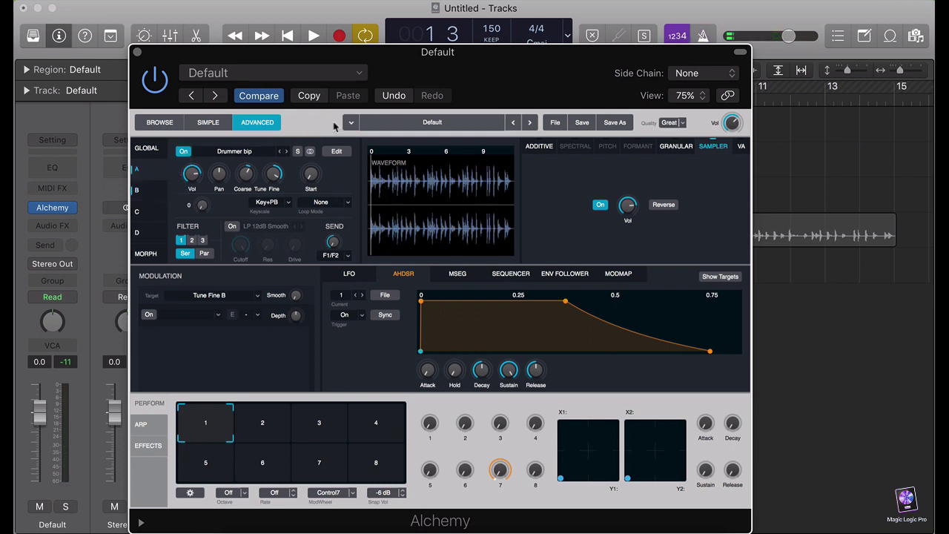
{"action": "key", "text": "space"}
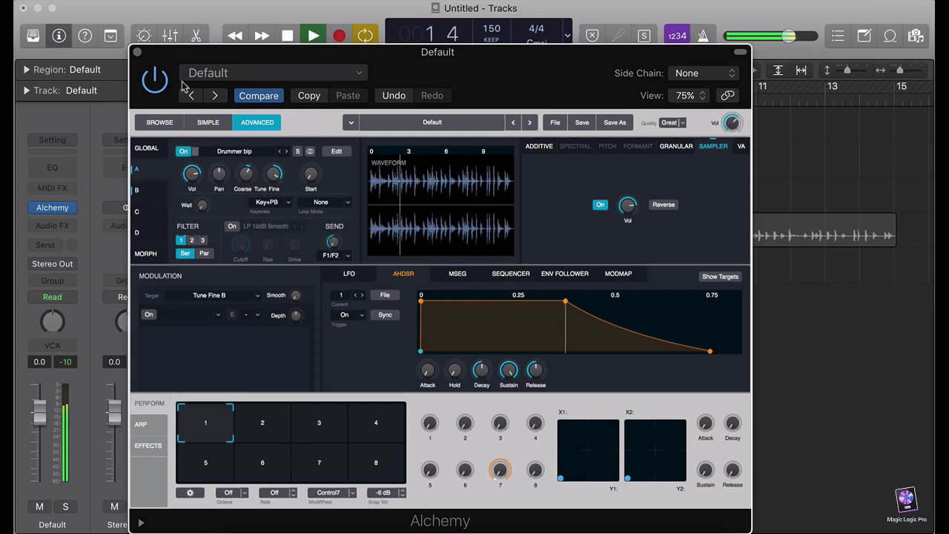
{"action": "left_click", "coordinate": [137, 52]}
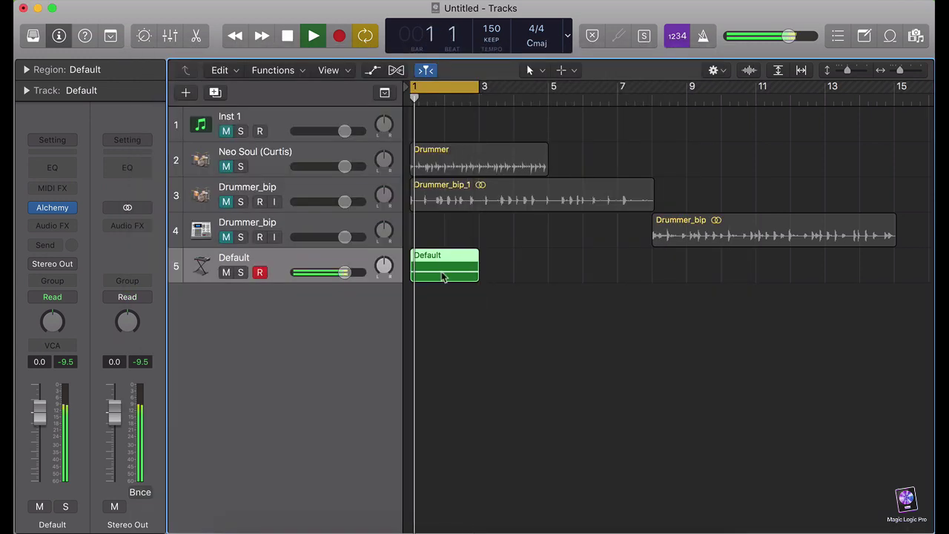
{"action": "key", "text": "space"}
Audition the layered loops at several notes in the C3 and C2 octaves with Musical Typing.
{"action": "key", "text": "super+k"}
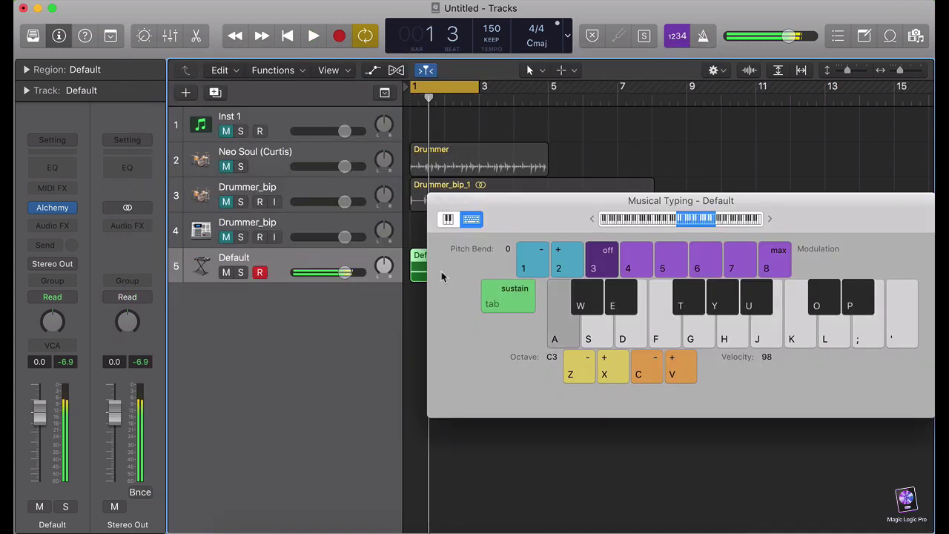
{"action": "key", "text": "h"}
{"action": "key", "text": "z"}
{"action": "key", "text": "a"}
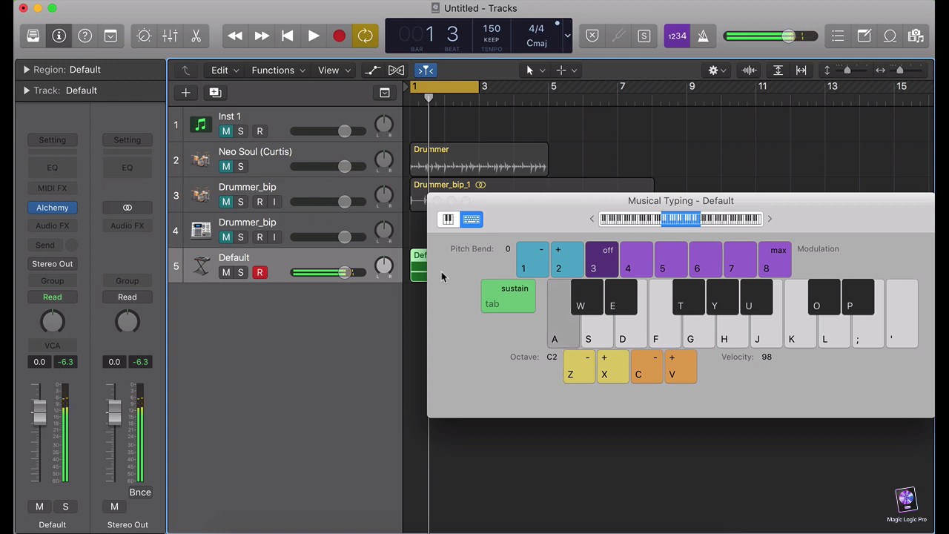
{"action": "key", "text": "g"}
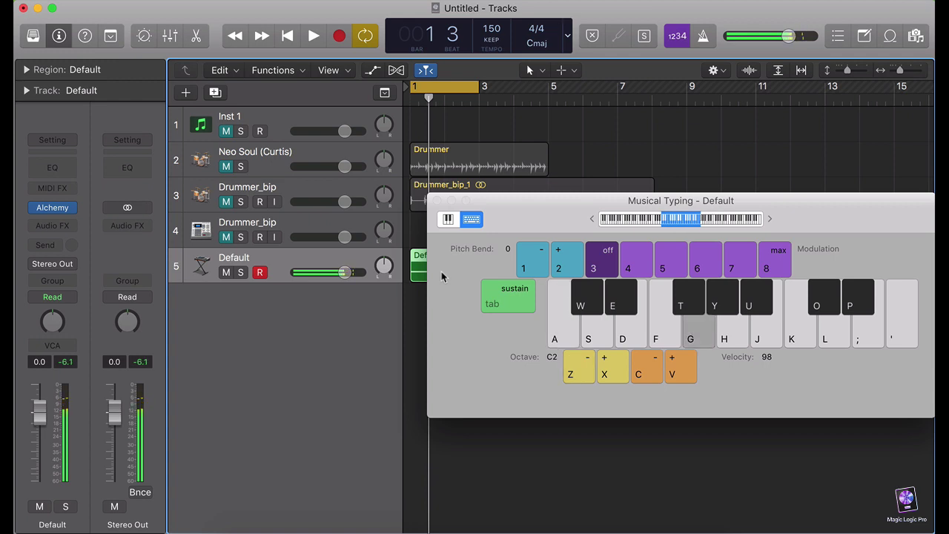
{"action": "key", "text": "j"}
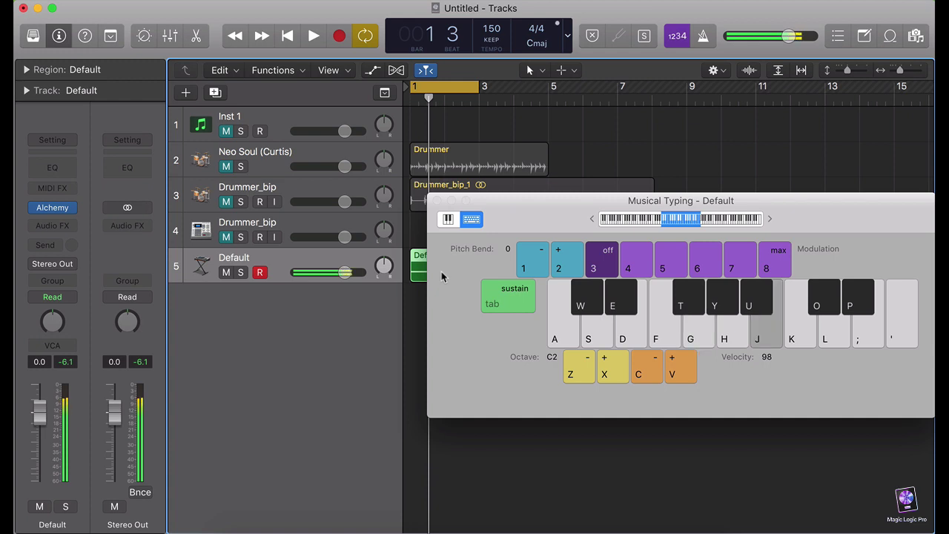
{"action": "key", "text": "x"}
{"action": "key", "text": "a"}
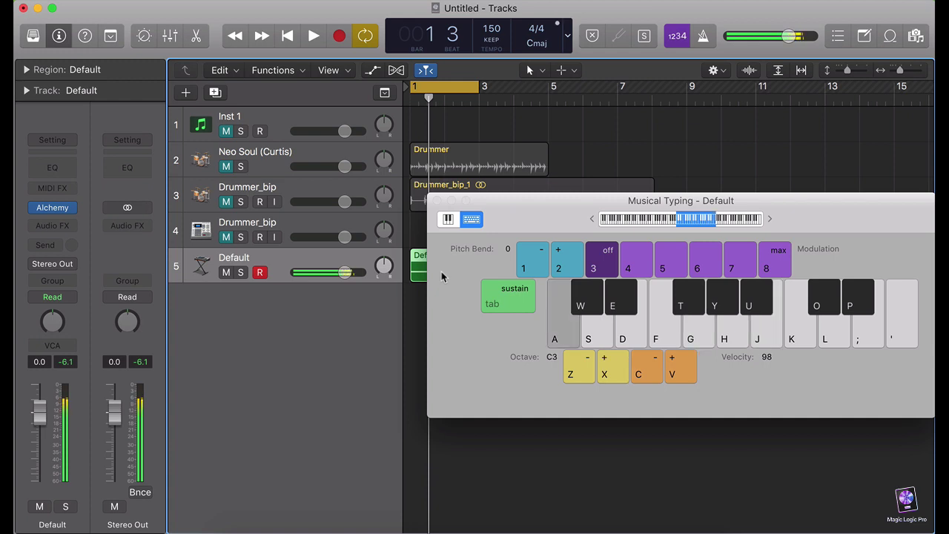
{"action": "left_click", "coordinate": [438, 202]}
Reopen Alchemy, pan source A slightly to the right and source B to about -25.2%, and audition the result.
{"action": "mouse_move", "coordinate": [59, 213]}
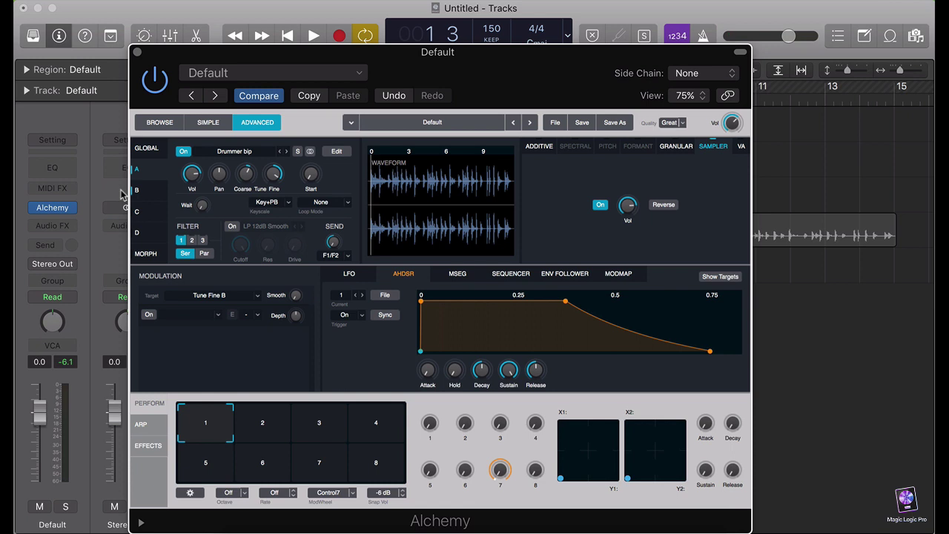
{"action": "left_click_drag", "start_coordinate": [221, 178], "coordinate": [228, 172]}
{"action": "left_click", "coordinate": [137, 190]}
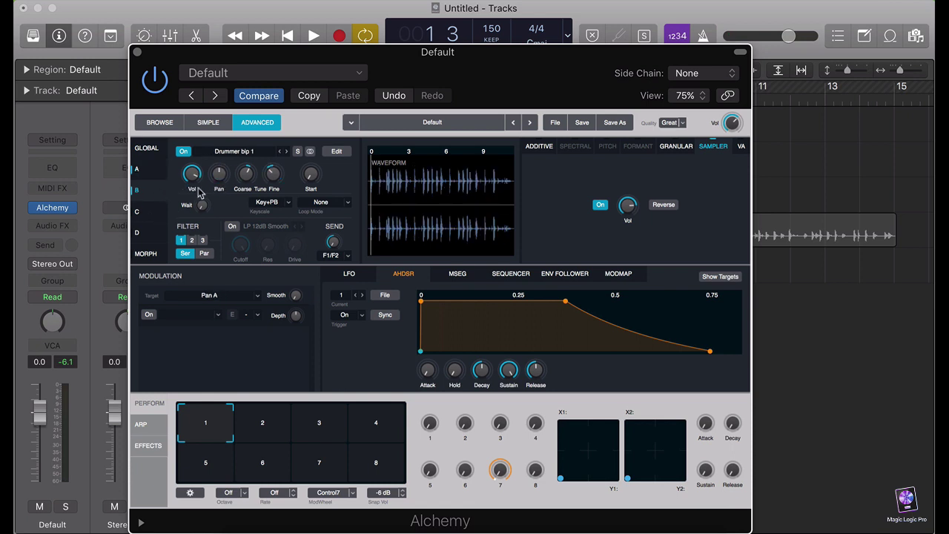
{"action": "key", "text": "space"}
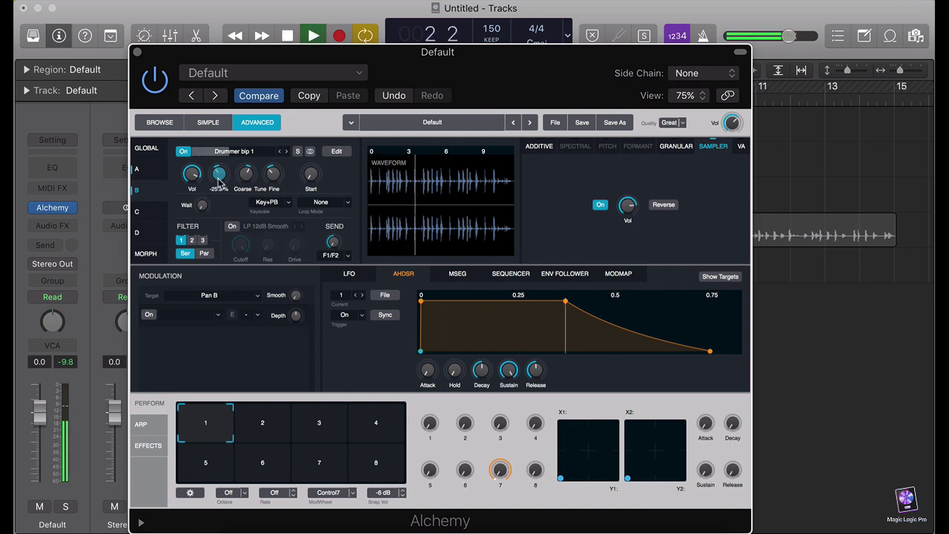
{"action": "key", "text": "space"}
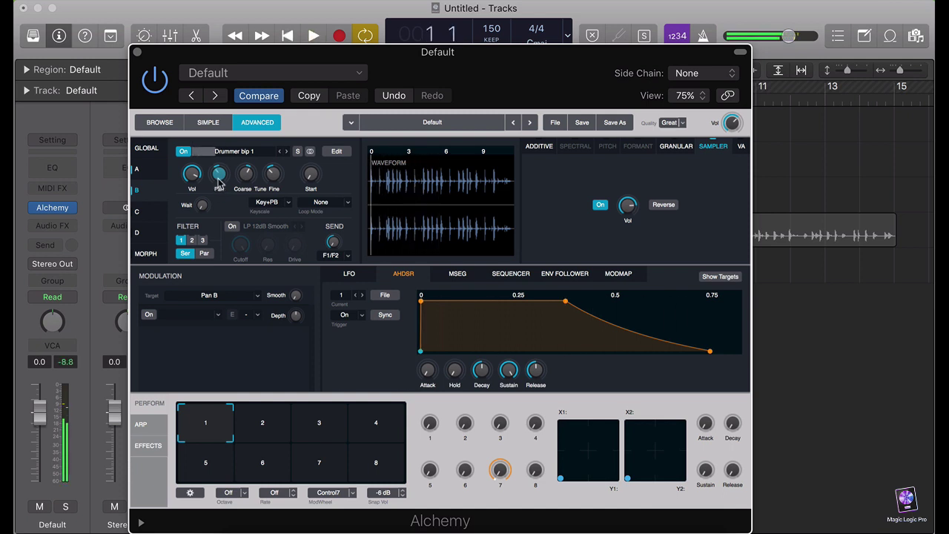
Enable a modulation slot for source B's pan and assign a new LFO to it.
{"action": "left_click", "coordinate": [150, 315]}
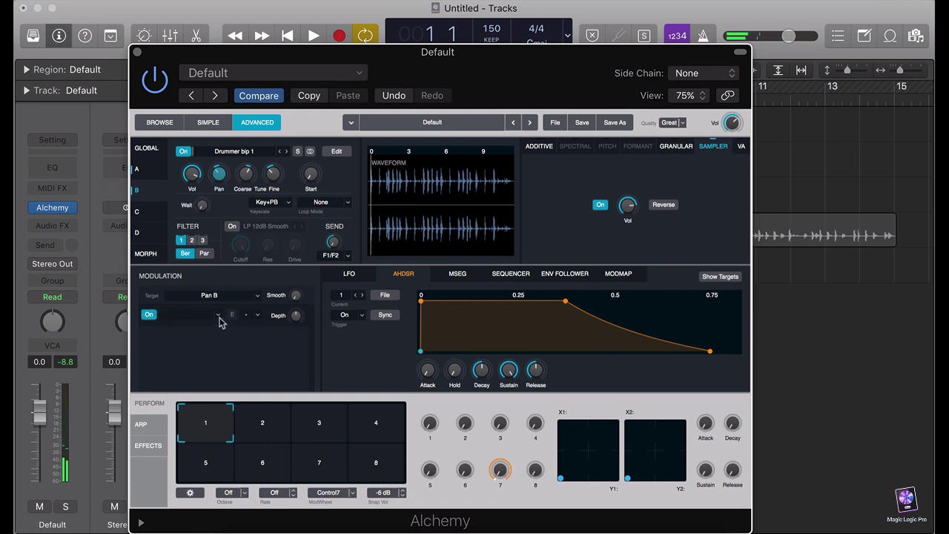
{"action": "left_click", "coordinate": [217, 316]}
{"action": "mouse_move", "coordinate": [282, 328]}
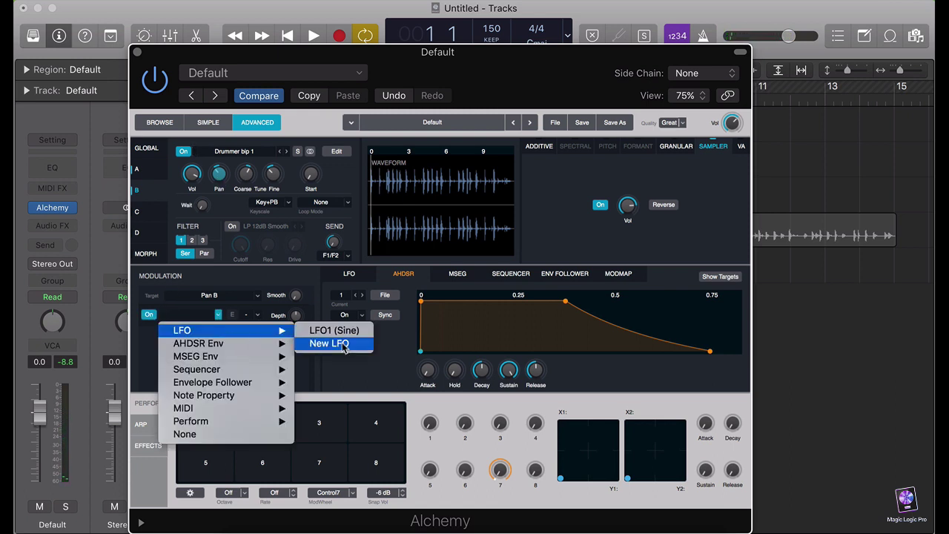
{"action": "left_click", "coordinate": [331, 344]}
Turn off source A and set the LFO modulation depth on source B's pan to about 33.2%.
{"action": "left_click", "coordinate": [148, 170]}
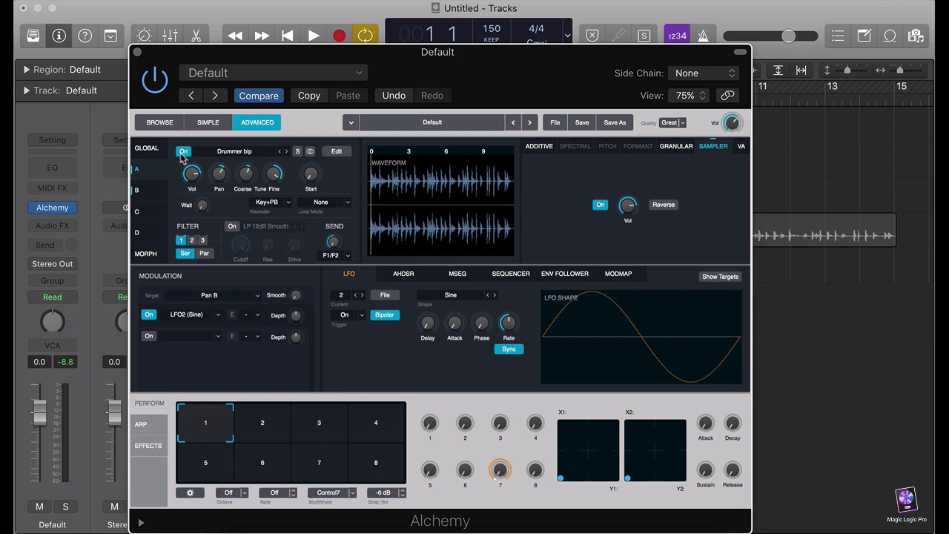
{"action": "left_click", "coordinate": [157, 186]}
{"action": "mouse_move", "coordinate": [295, 314]}
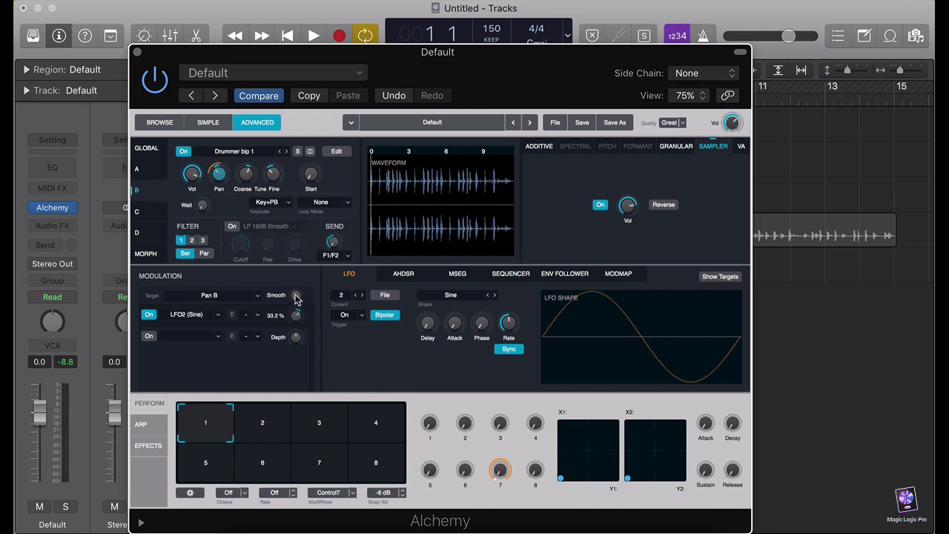
{"action": "mouse_move", "coordinate": [217, 176]}
Turn off tempo sync for source B's pan LFO and set its rate to about 1.02 Hz during playback.
{"action": "key", "text": "space"}
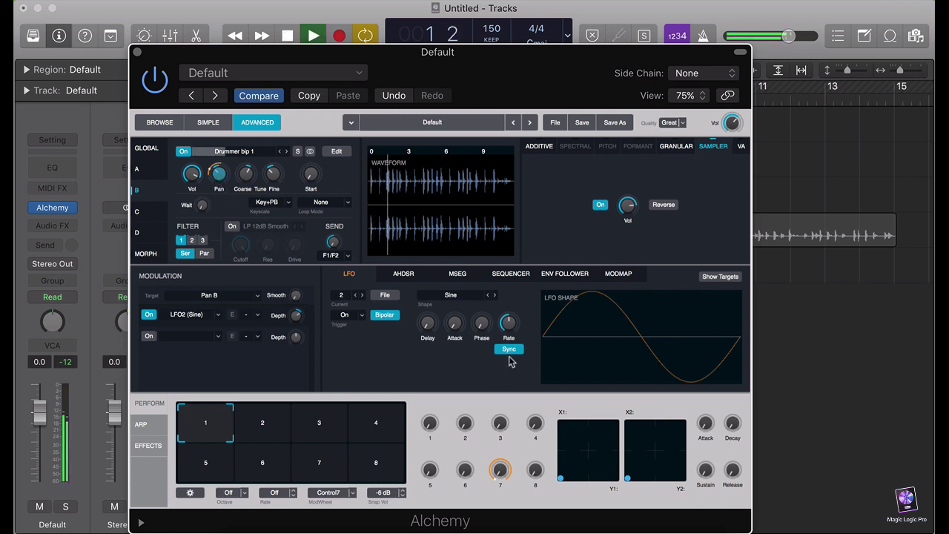
{"action": "mouse_move", "coordinate": [507, 326]}
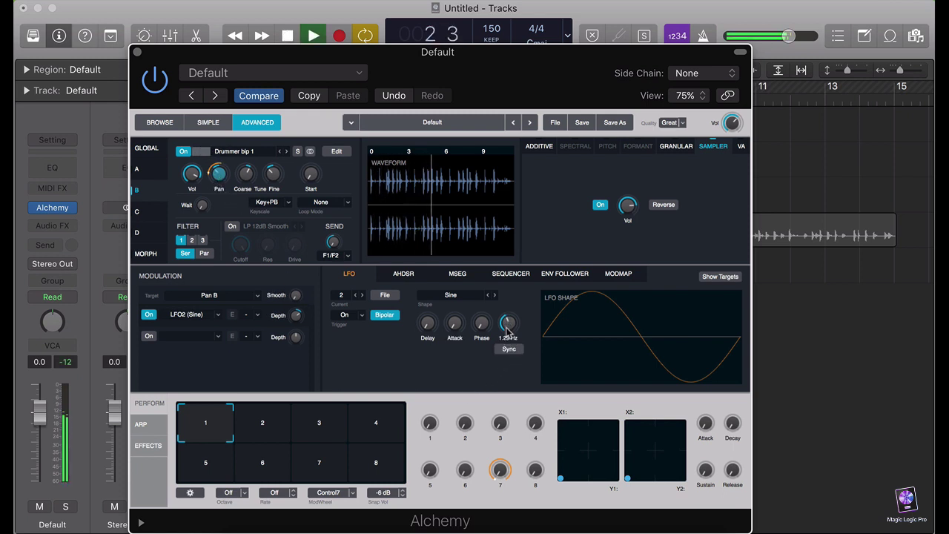
{"action": "left_click_drag", "start_coordinate": [507, 333], "coordinate": [507, 335]}
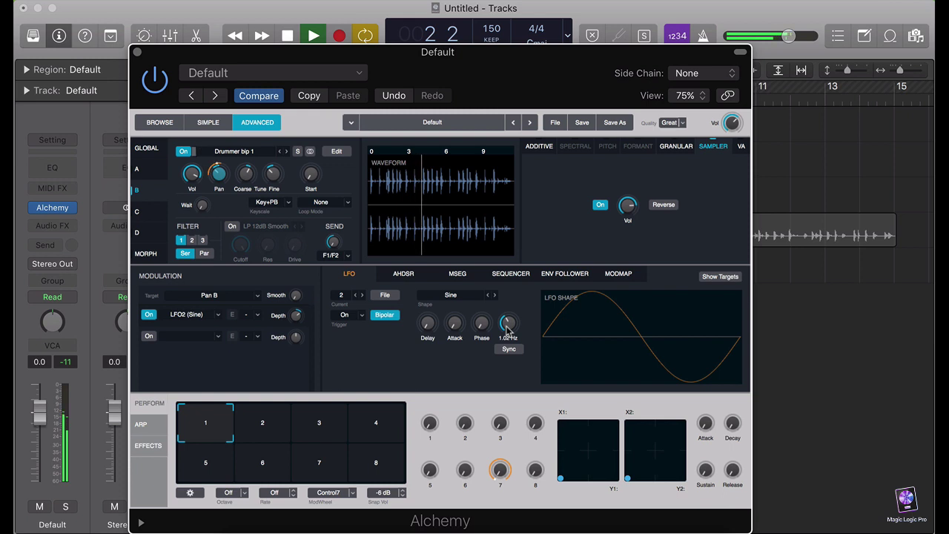
Enable a modulation slot for source A's pan, assign LFO2 (Sine), and set its depth to about 39.9%.
{"action": "left_click", "coordinate": [137, 169]}
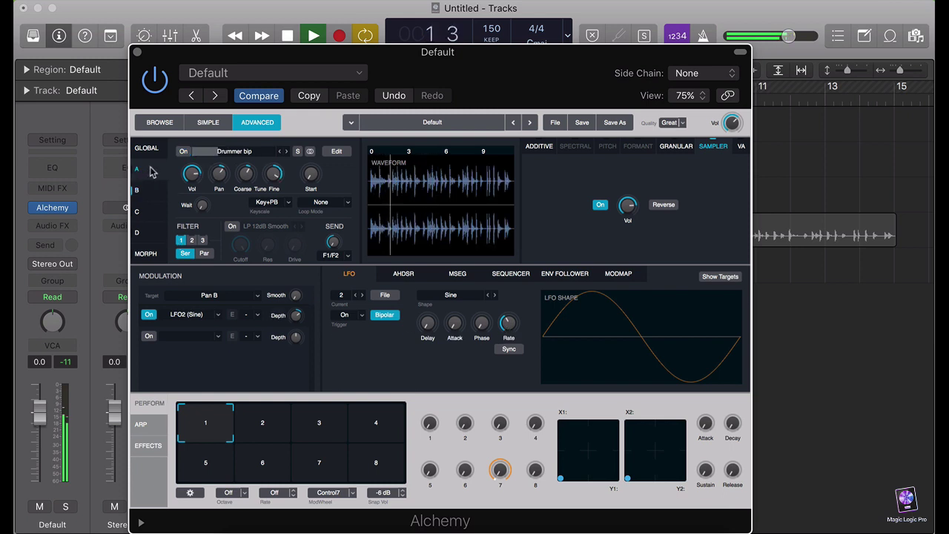
{"action": "left_click", "coordinate": [219, 175]}
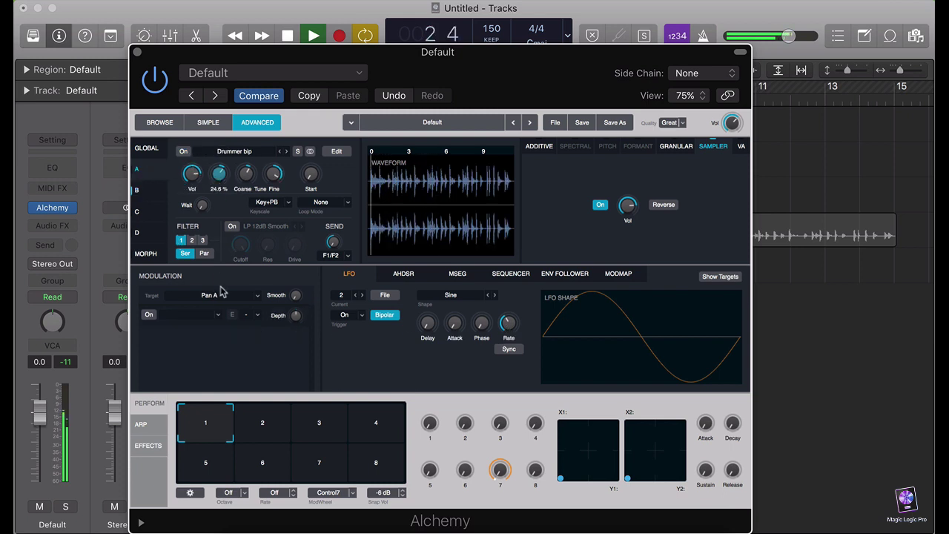
{"action": "left_click", "coordinate": [149, 317]}
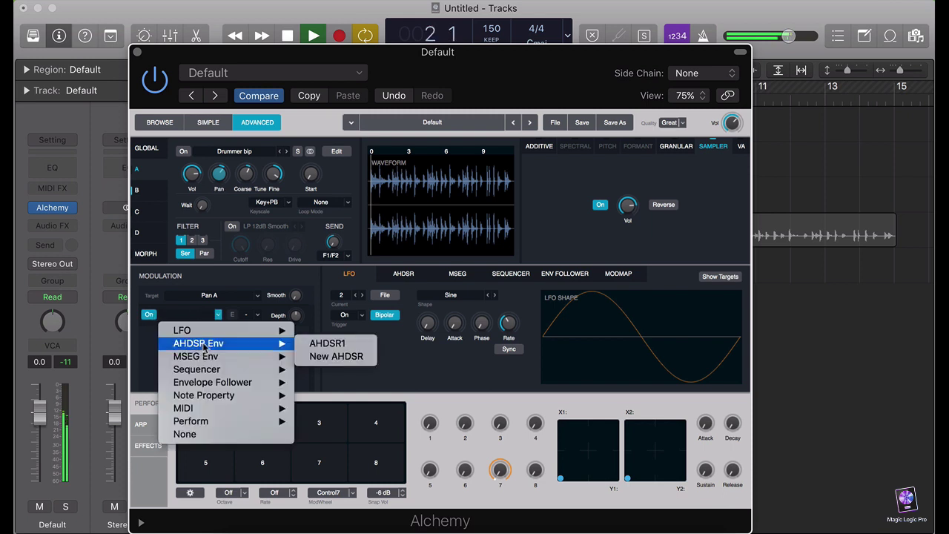
{"action": "mouse_move", "coordinate": [222, 333]}
{"action": "left_click", "coordinate": [326, 343]}
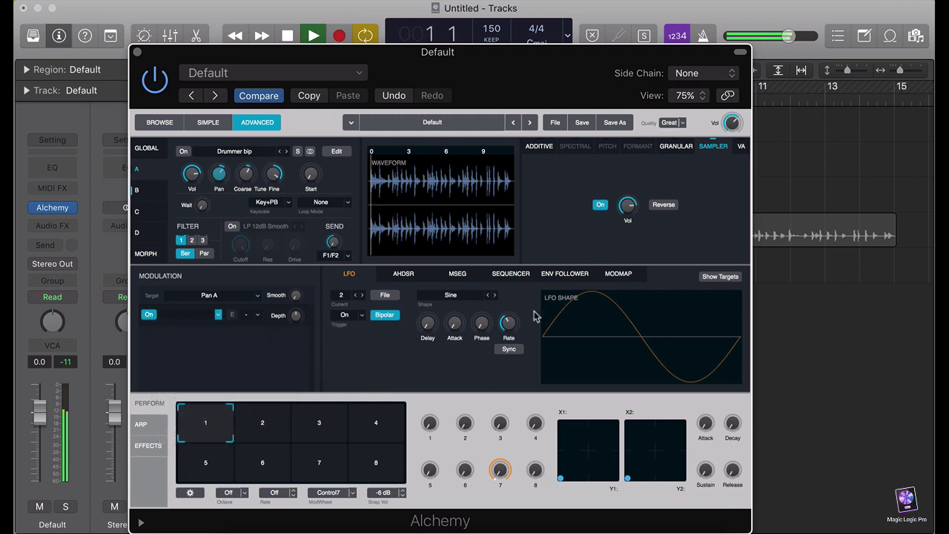
{"action": "left_click_drag", "start_coordinate": [297, 317], "coordinate": [297, 295]}
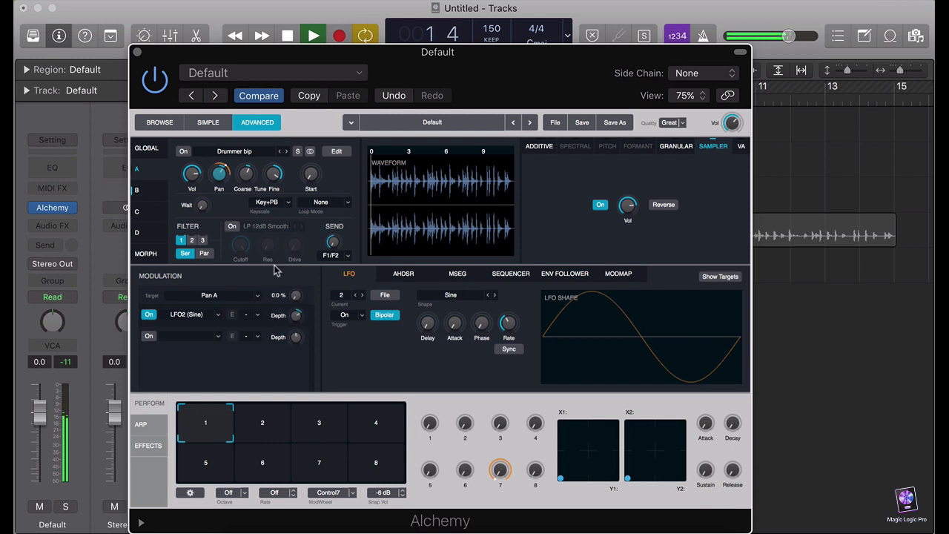
Set source A's pan to about 31.4% and reselect LFO2 (Sine) as its modulation source.
{"action": "mouse_move", "coordinate": [300, 319]}
{"action": "mouse_move", "coordinate": [219, 182]}
{"action": "left_click", "coordinate": [218, 315]}
{"action": "mouse_move", "coordinate": [214, 331]}
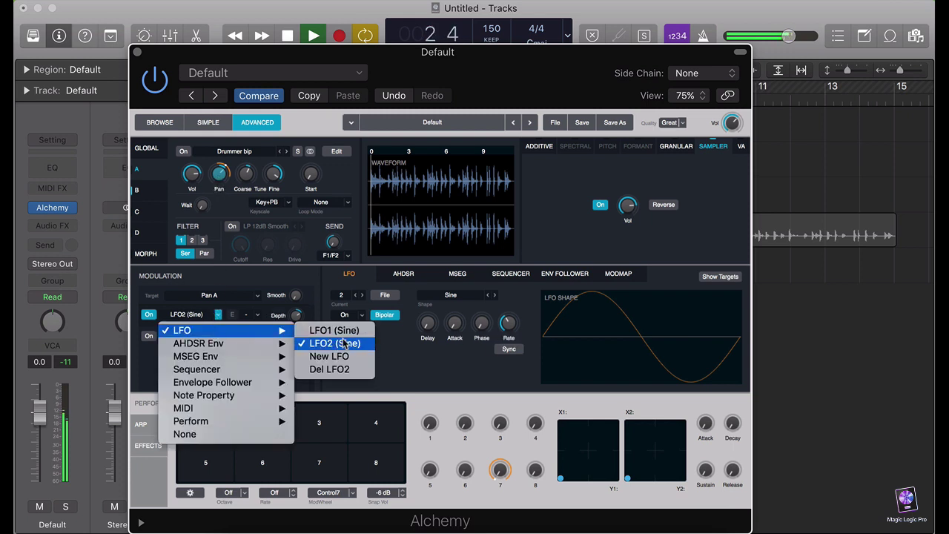
{"action": "left_click", "coordinate": [341, 343]}
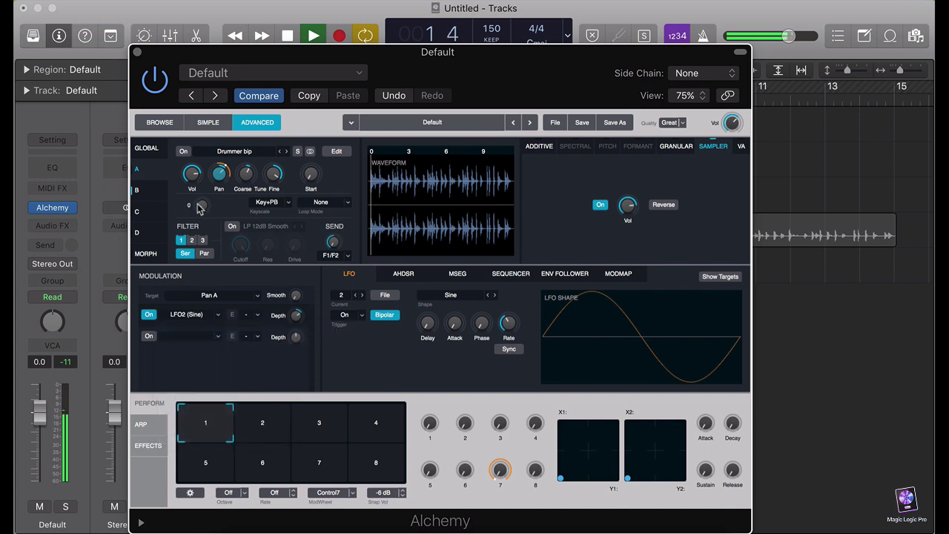
Compare the pan settings of sources B and A, and restart playback with source A turned on.
{"action": "left_click", "coordinate": [154, 193]}
{"action": "mouse_move", "coordinate": [221, 182]}
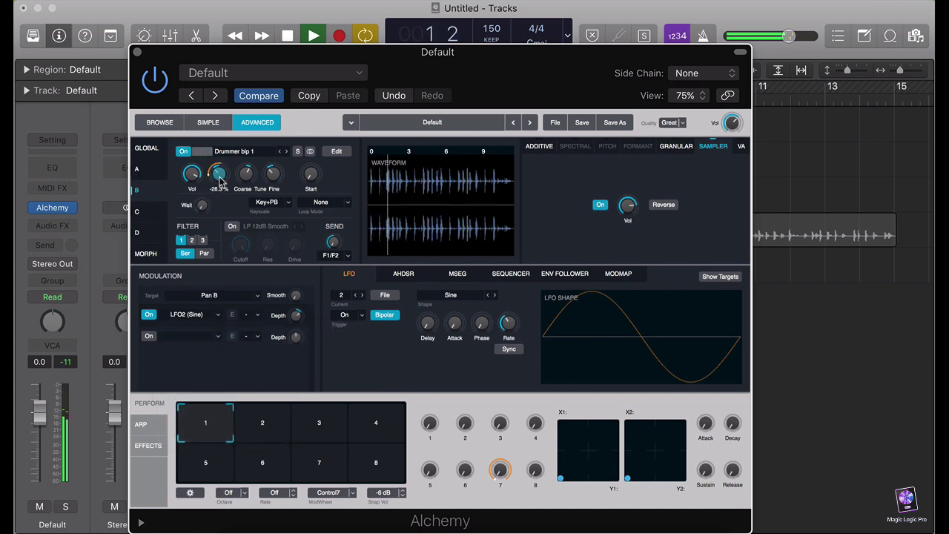
{"action": "left_click", "coordinate": [142, 169]}
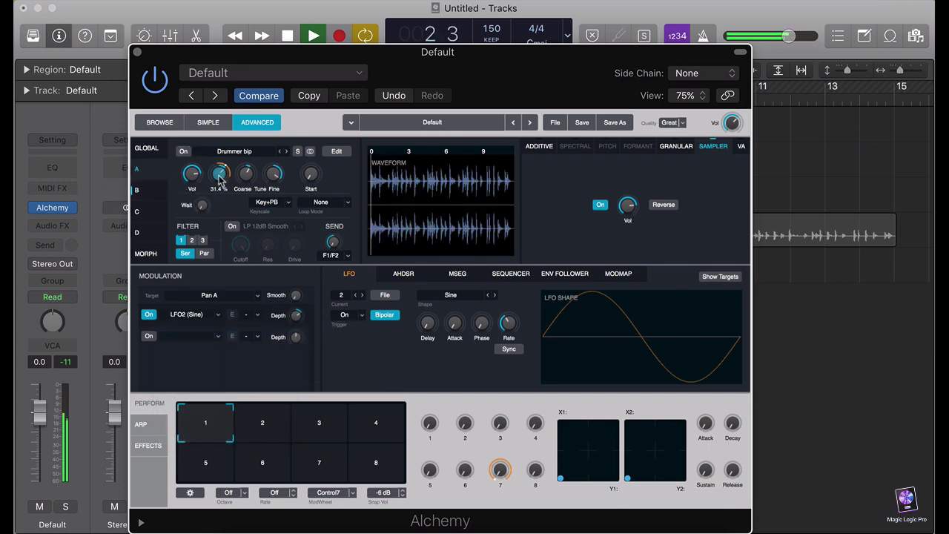
{"action": "mouse_move", "coordinate": [300, 326]}
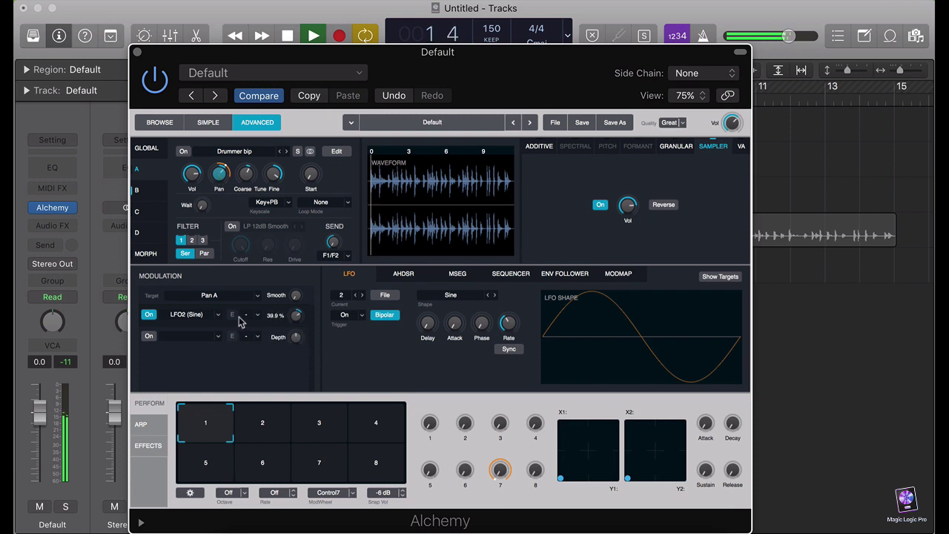
{"action": "key", "text": "space"}
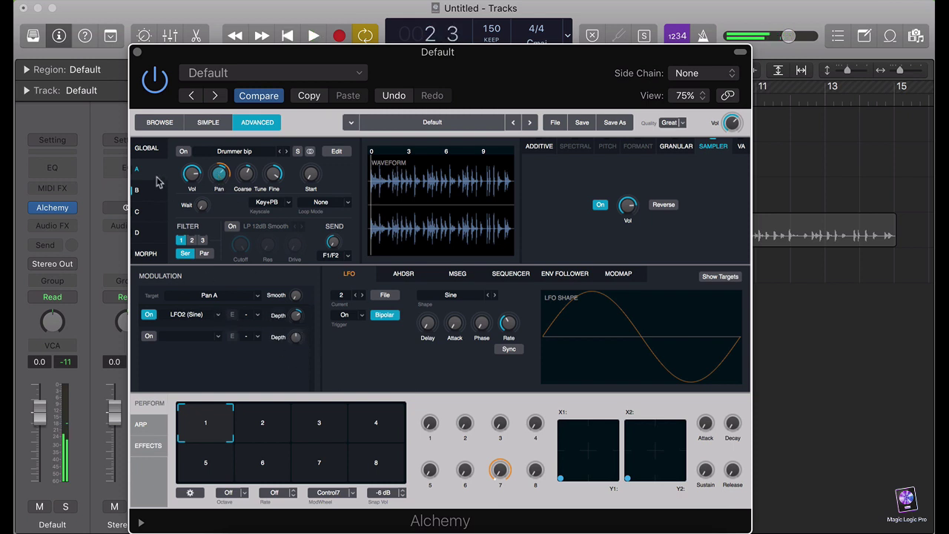
{"action": "key", "text": "space"}
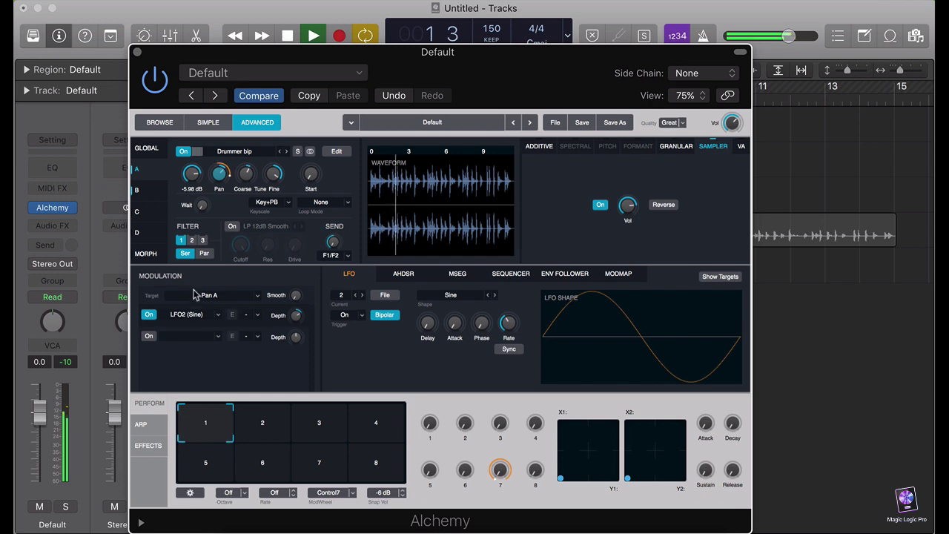
Audition both modulated pans in the global view and adjust filter 1's cutoff, leaving it at 20000 Hz.
{"action": "left_click", "coordinate": [148, 149]}
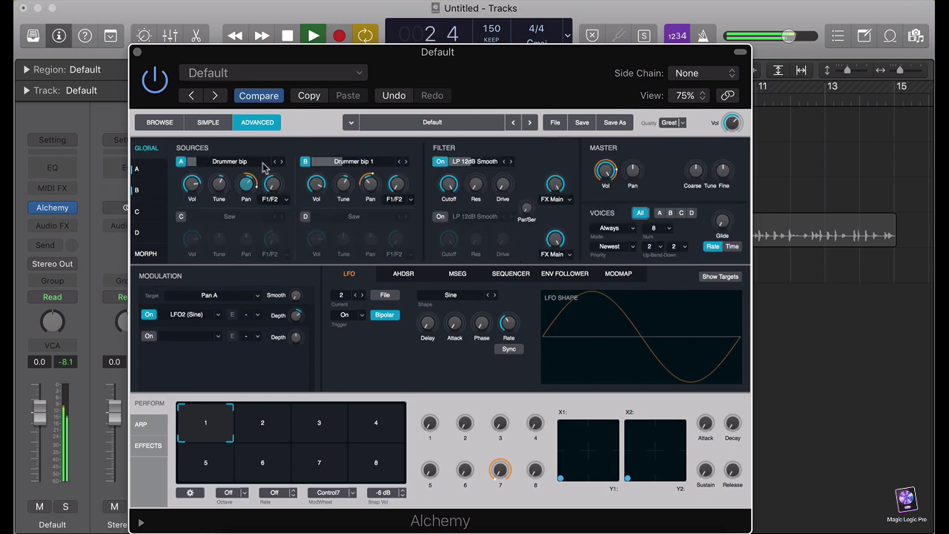
{"action": "mouse_move", "coordinate": [250, 188]}
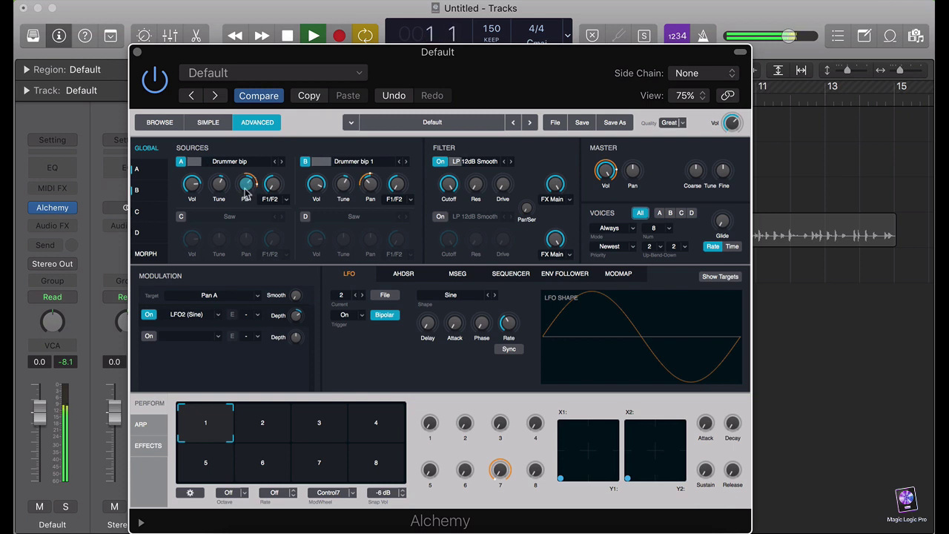
{"action": "mouse_move", "coordinate": [354, 196]}
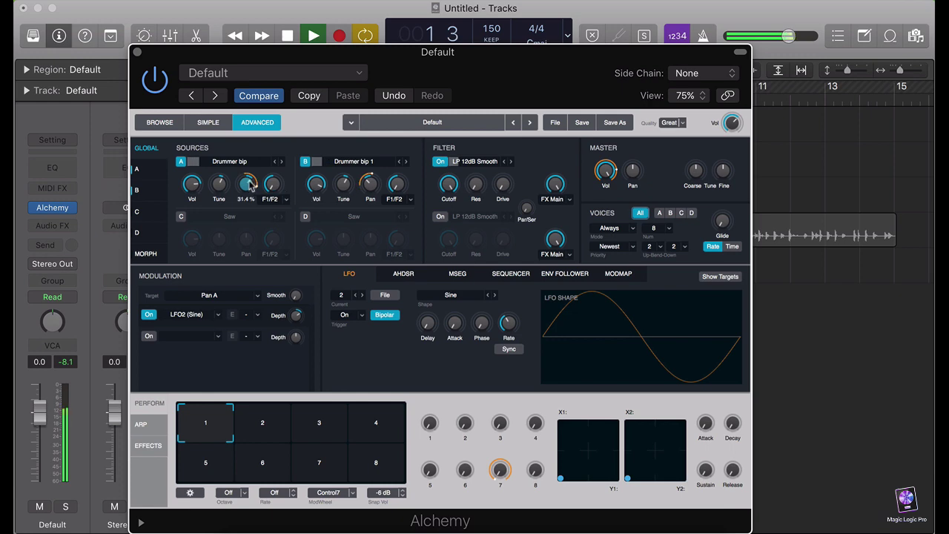
{"action": "mouse_move", "coordinate": [382, 177]}
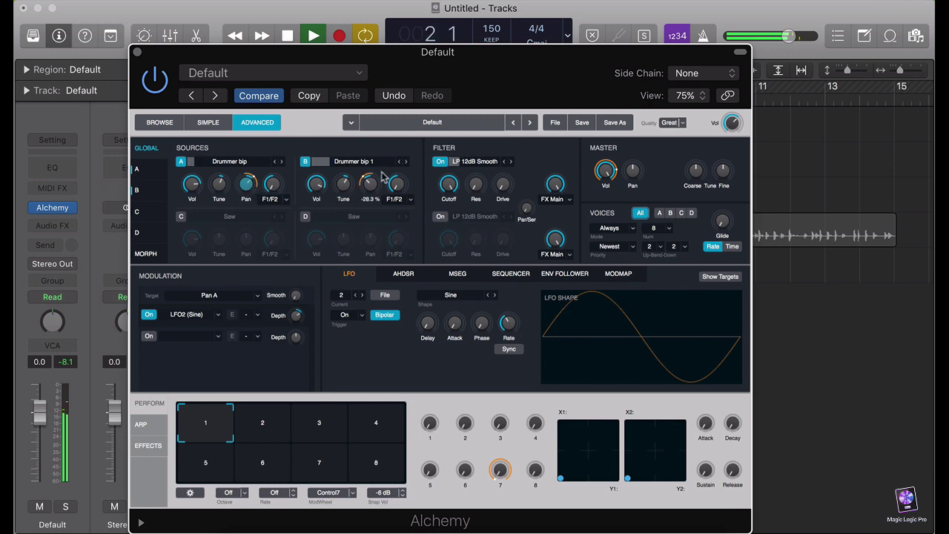
{"action": "mouse_move", "coordinate": [448, 167]}
{"action": "left_click_drag", "start_coordinate": [446, 183], "coordinate": [448, 163]}
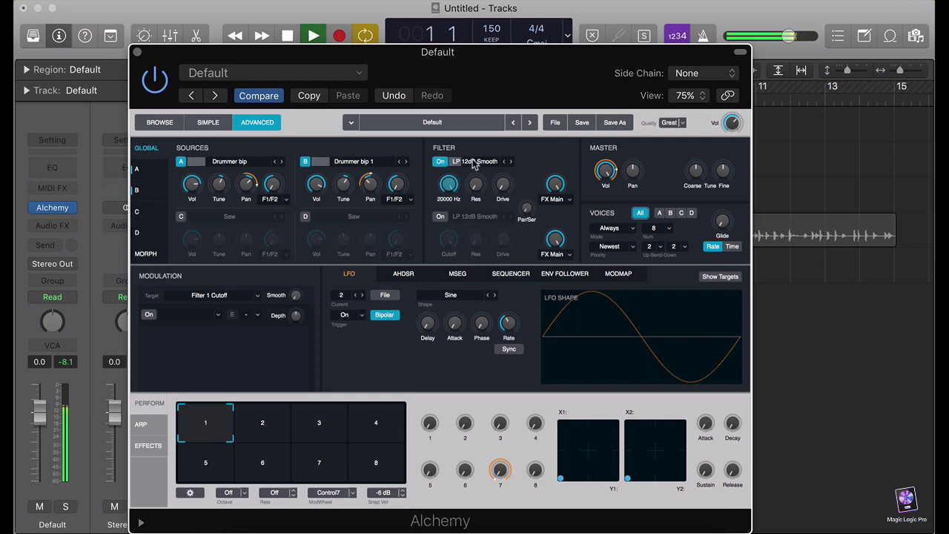
Add a Three Band EQ filter as the first effect in the main effects rack.
{"action": "left_click", "coordinate": [149, 447]}
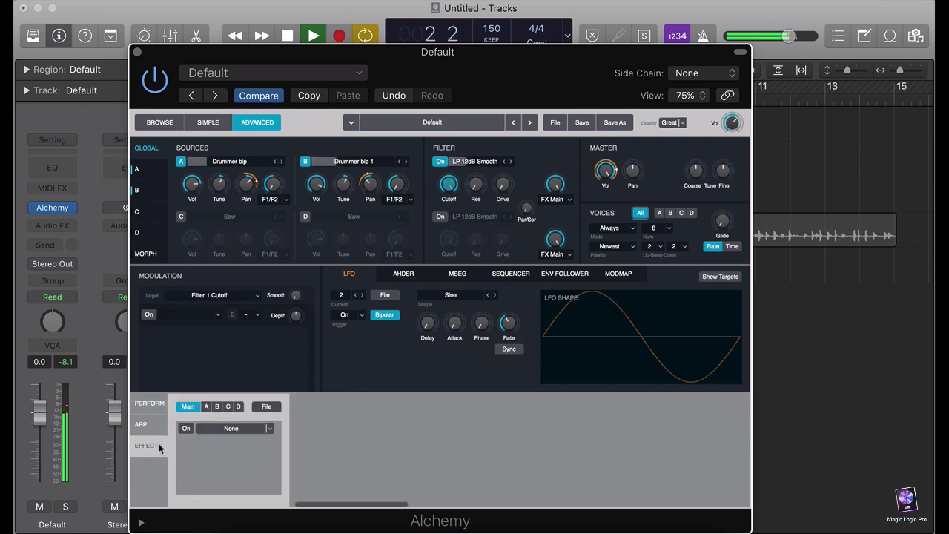
{"action": "left_click", "coordinate": [271, 429]}
{"action": "mouse_move", "coordinate": [267, 458]}
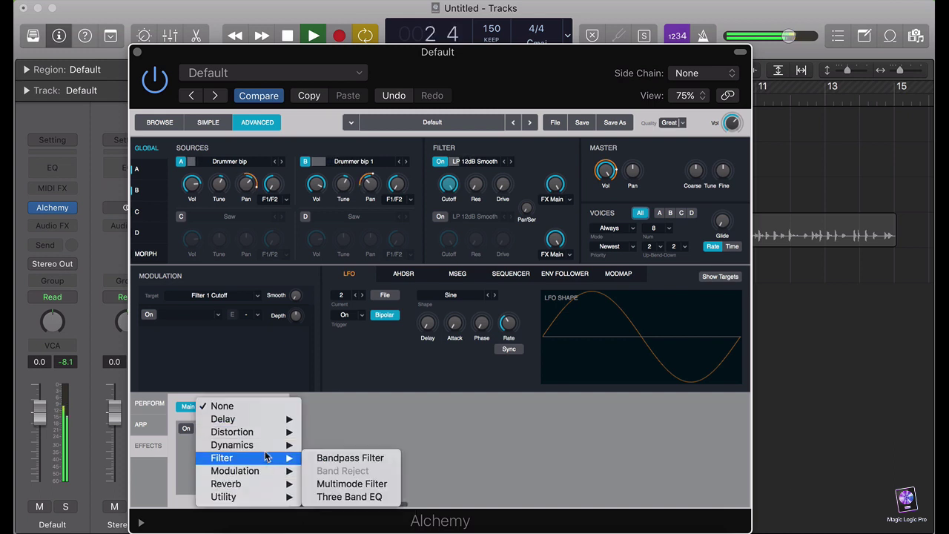
{"action": "left_click", "coordinate": [349, 496]}
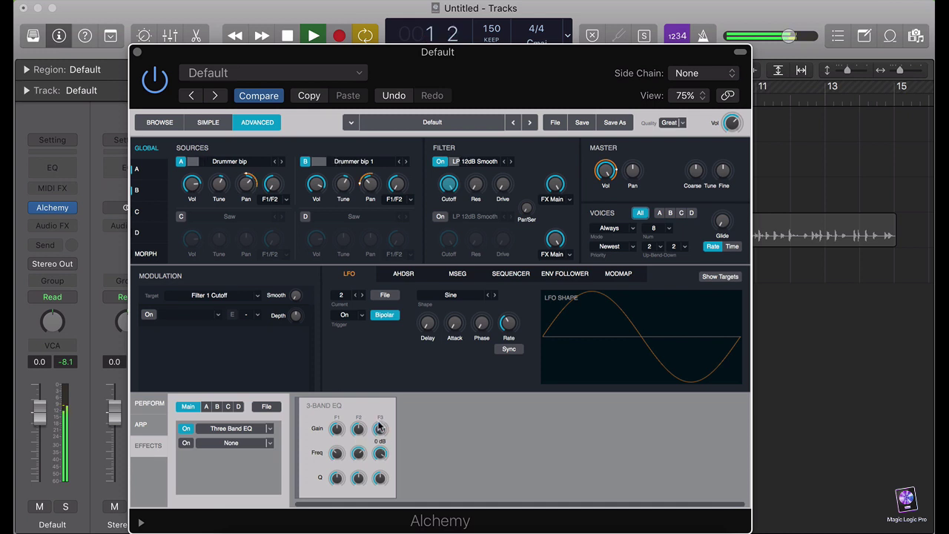
Boost the EQ's F3 gain to about 6.9 dB, lower the F1 gain, and set F1's Q to 1.1 Oct and frequency to 79 Hz.
{"action": "left_click_drag", "start_coordinate": [379, 428], "coordinate": [379, 420]}
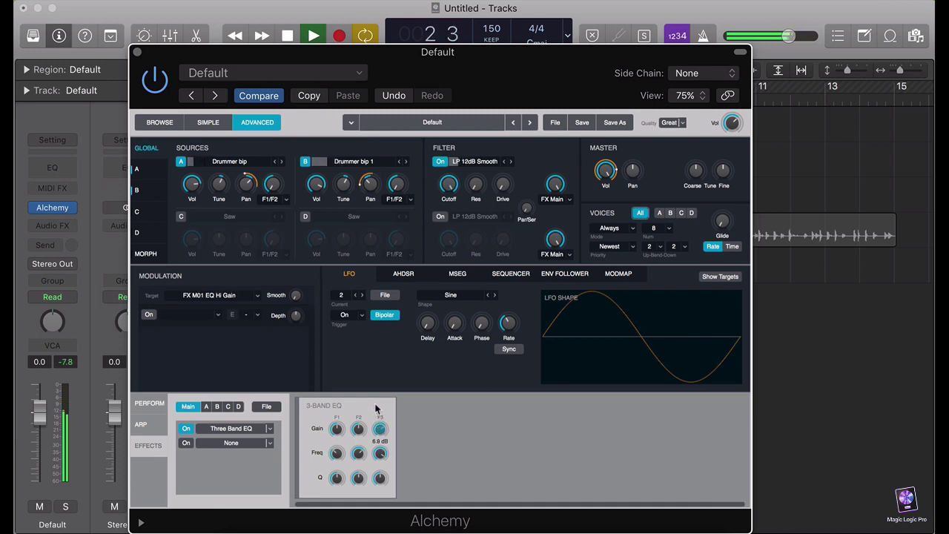
{"action": "left_click", "coordinate": [338, 430]}
{"action": "left_click_drag", "start_coordinate": [338, 496], "coordinate": [337, 501]}
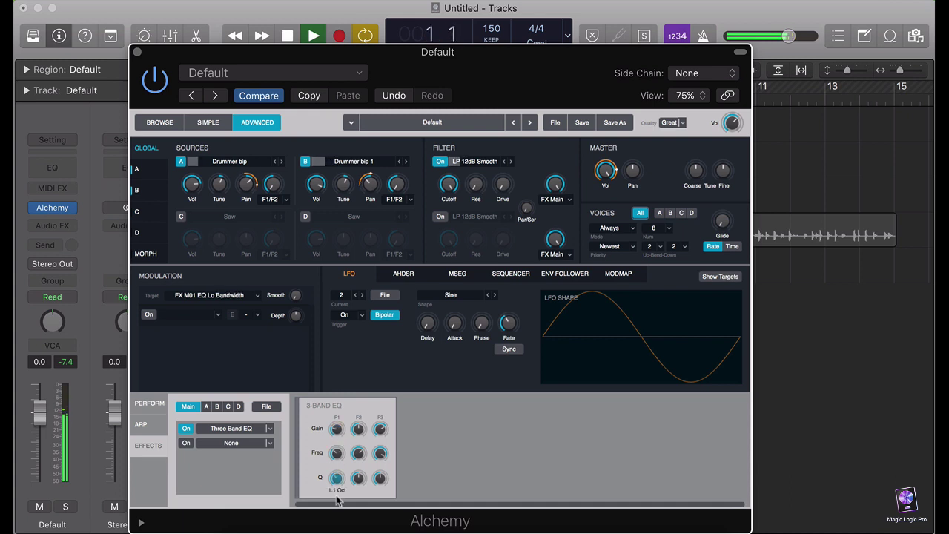
{"action": "left_click", "coordinate": [336, 452]}
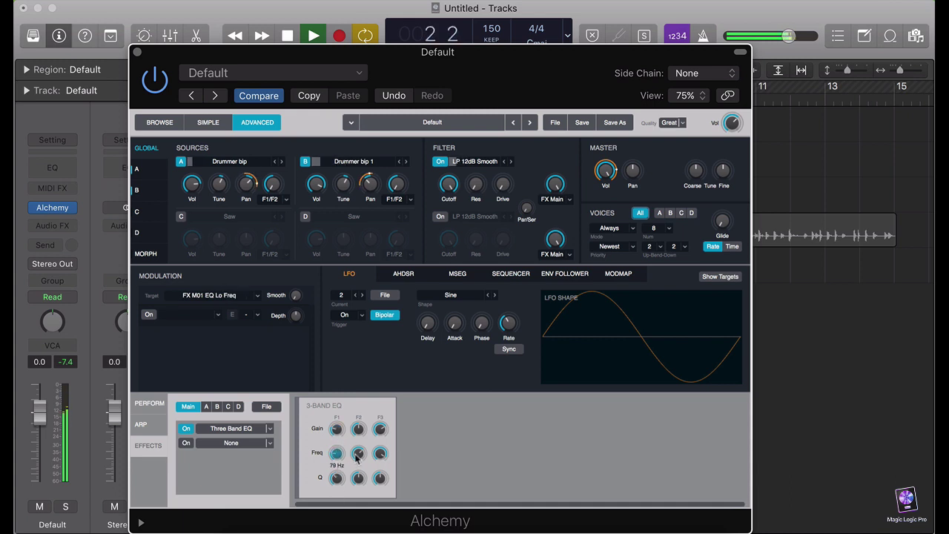
Add a Convolution Reverb as the second effect in the main rack.
{"action": "left_click", "coordinate": [268, 444]}
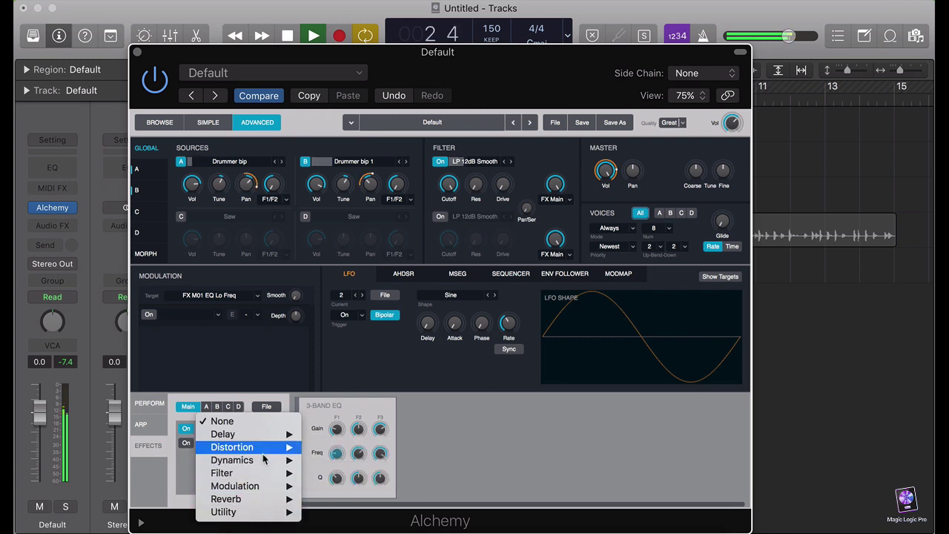
{"action": "mouse_move", "coordinate": [272, 448]}
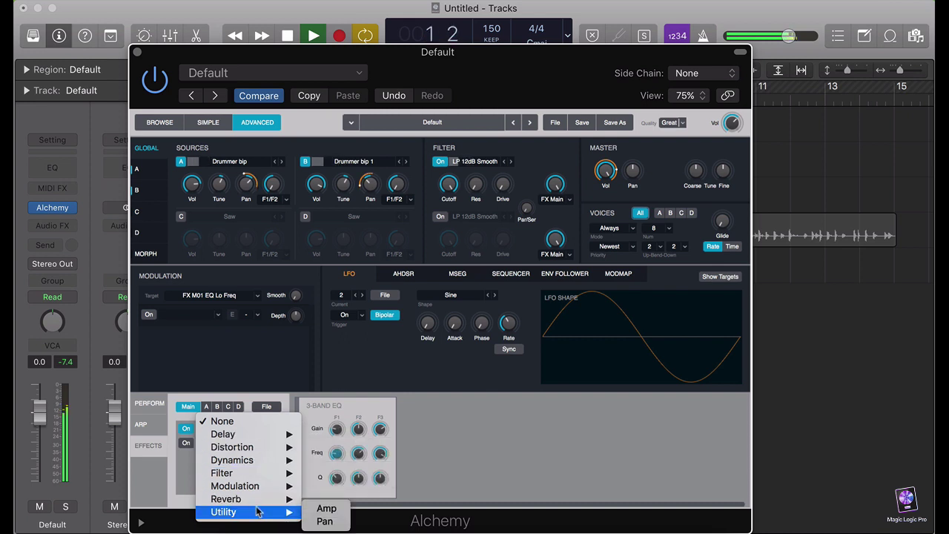
{"action": "mouse_move", "coordinate": [261, 499]}
{"action": "left_click", "coordinate": [341, 521]}
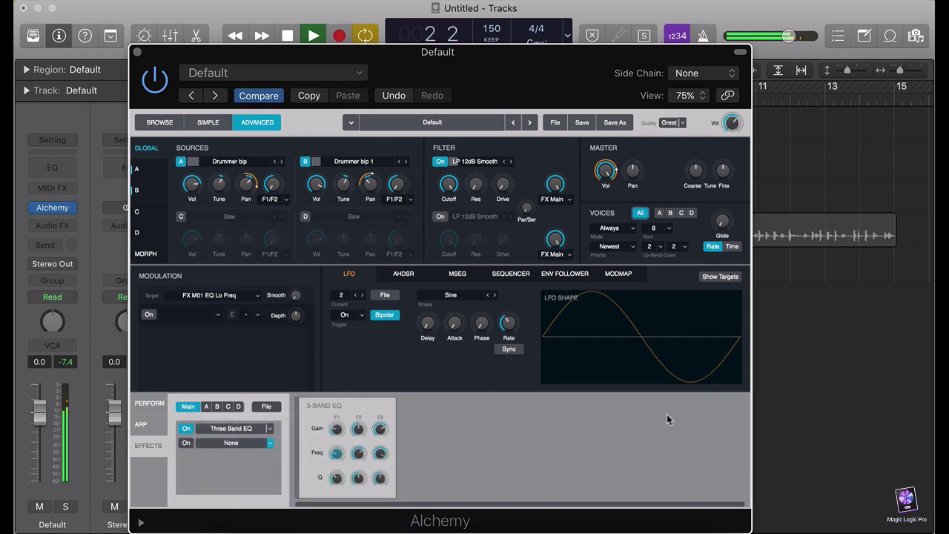
Load the medium-space hall impulse response 1.7s_Guitar Hall into the reverb and set its wet level to about -21.9 dB.
{"action": "left_click", "coordinate": [627, 407]}
{"action": "mouse_move", "coordinate": [631, 425]}
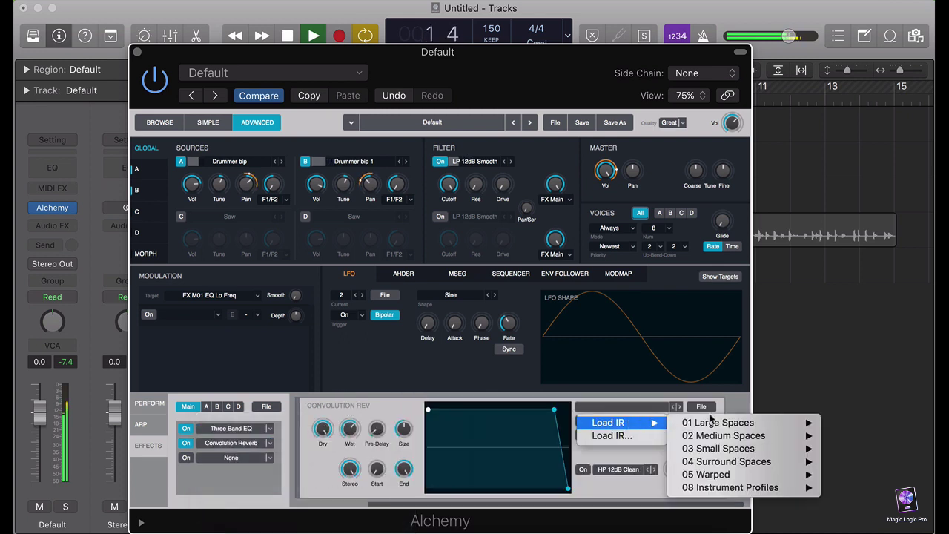
{"action": "mouse_move", "coordinate": [706, 436]}
{"action": "mouse_move", "coordinate": [636, 444]}
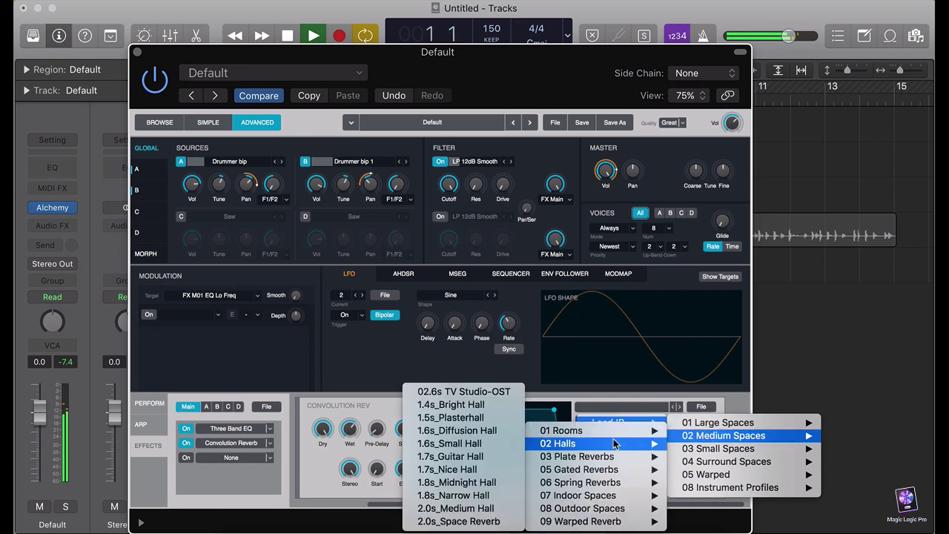
{"action": "left_click", "coordinate": [452, 457]}
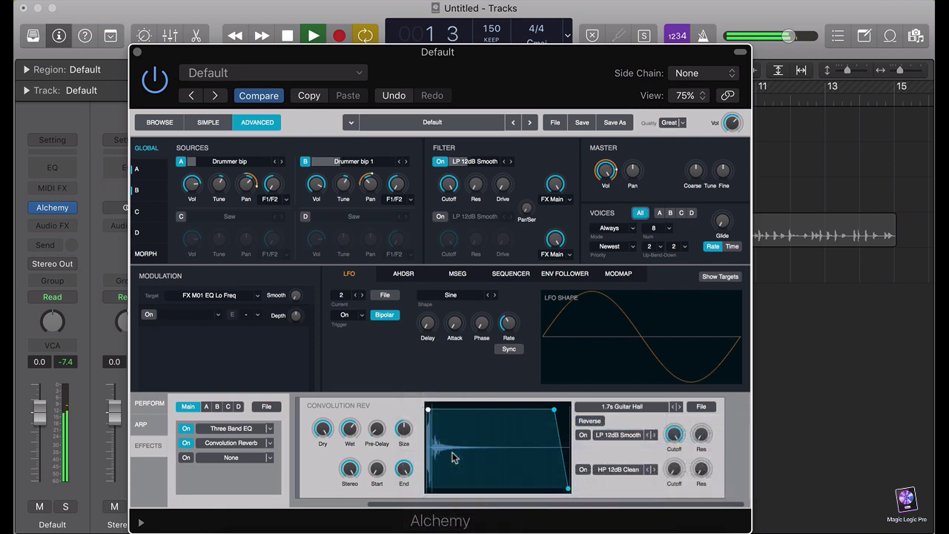
{"action": "mouse_move", "coordinate": [349, 433]}
{"action": "mouse_move", "coordinate": [349, 433]}
{"action": "left_mouse_down"}
{"action": "mouse_move", "coordinate": [354, 470]}
{"action": "mouse_move", "coordinate": [349, 433]}
{"action": "left_mouse_up"}
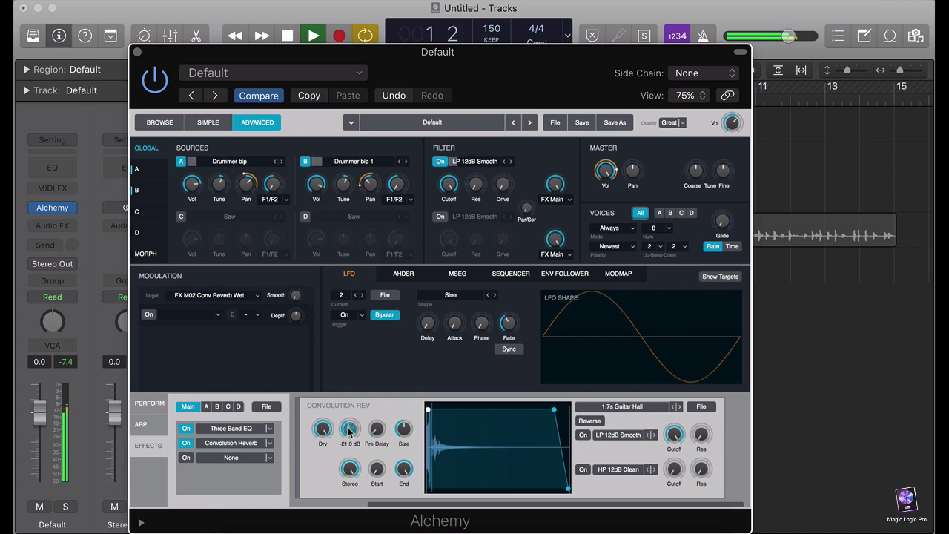
Add a Vintage Compressor from the dynamics effects as the third effect in the main rack.
{"action": "left_click", "coordinate": [270, 458]}
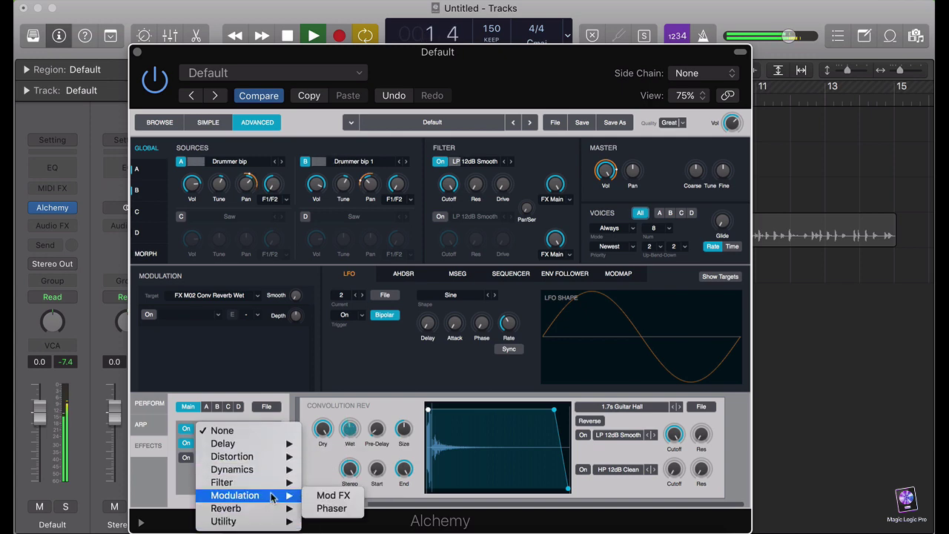
{"action": "mouse_move", "coordinate": [272, 485]}
{"action": "mouse_move", "coordinate": [252, 469]}
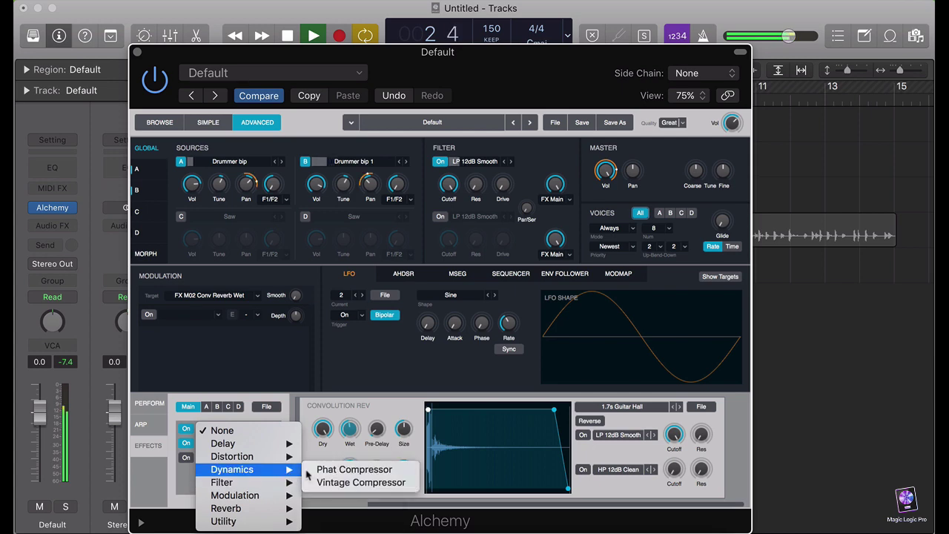
{"action": "left_click", "coordinate": [347, 482]}
Load the Medium Compression preset into the Vintage Compressor, audition it, and stop playback.
{"action": "left_click", "coordinate": [410, 406]}
{"action": "mouse_move", "coordinate": [463, 424]}
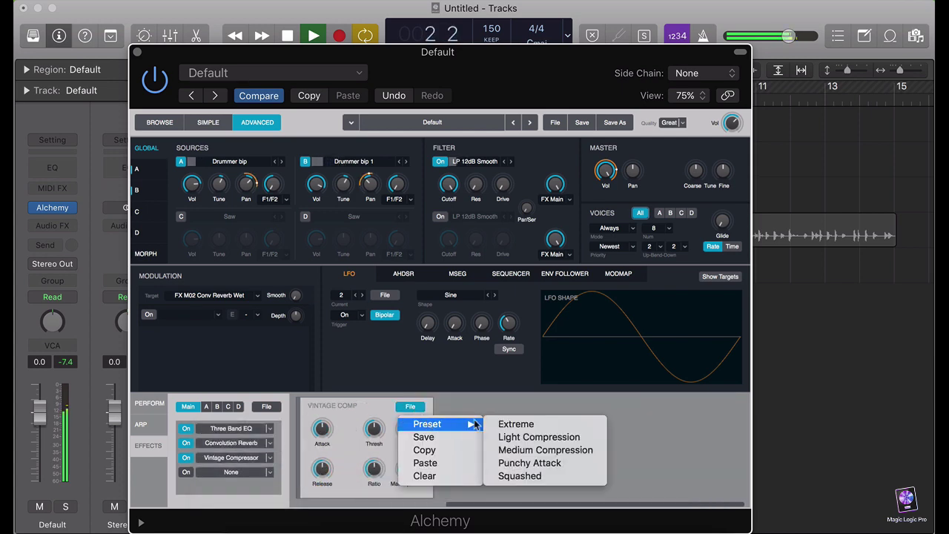
{"action": "left_click", "coordinate": [519, 451]}
{"action": "mouse_move", "coordinate": [407, 439]}
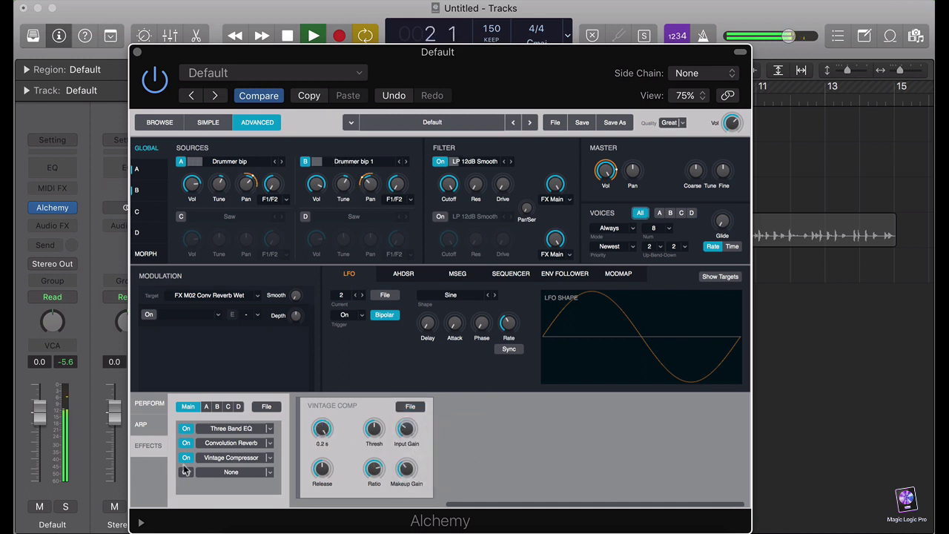
{"action": "key", "text": "space"}
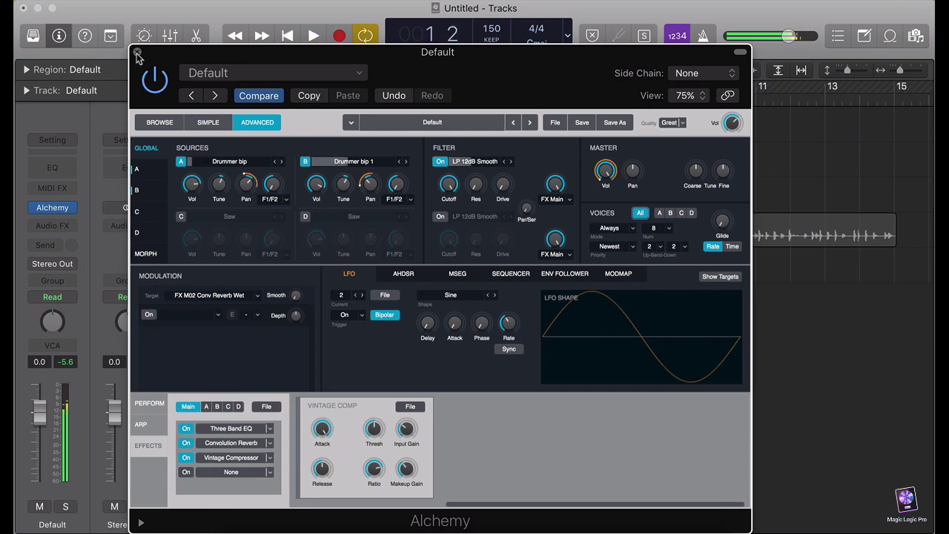
Close Alchemy, bounce the Default region in place to a new audio track, and mute the original Default track.
{"action": "left_click", "coordinate": [137, 54]}
{"action": "right_click", "coordinate": [441, 274]}
{"action": "left_click", "coordinate": [463, 274]}
{"action": "key", "text": "Return"}
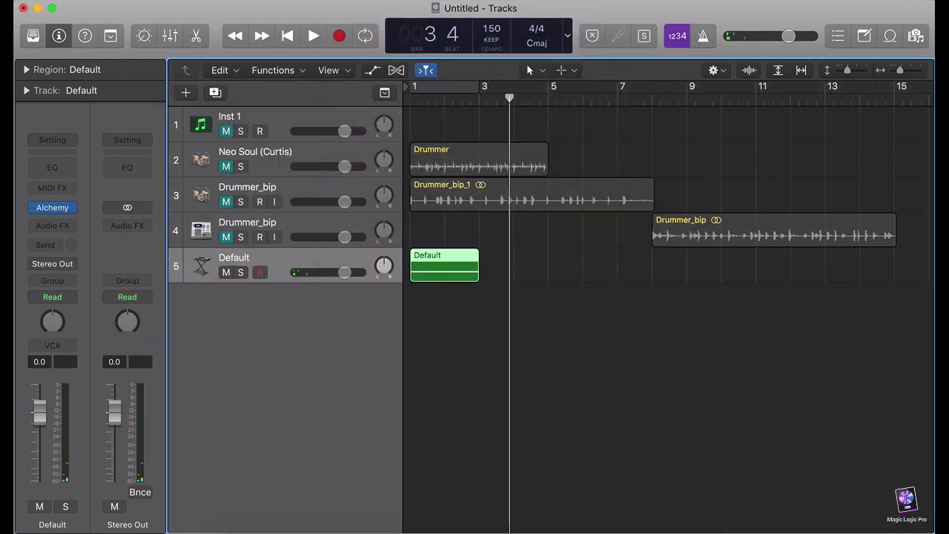
{"action": "left_click", "coordinate": [300, 266]}
{"action": "left_click", "coordinate": [227, 272]}
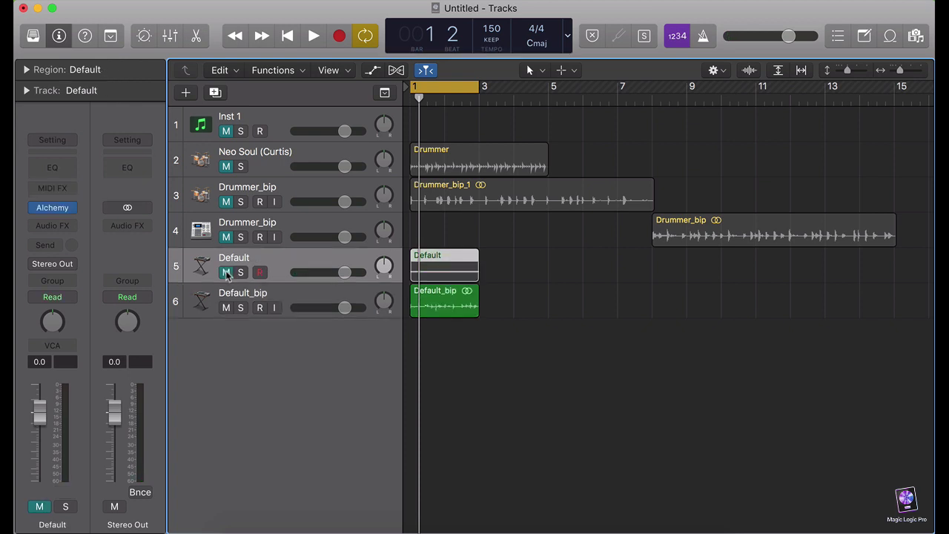
Play back the bounced Default_bip region and examine its waveform in the audio track editor.
{"action": "left_click", "coordinate": [288, 296]}
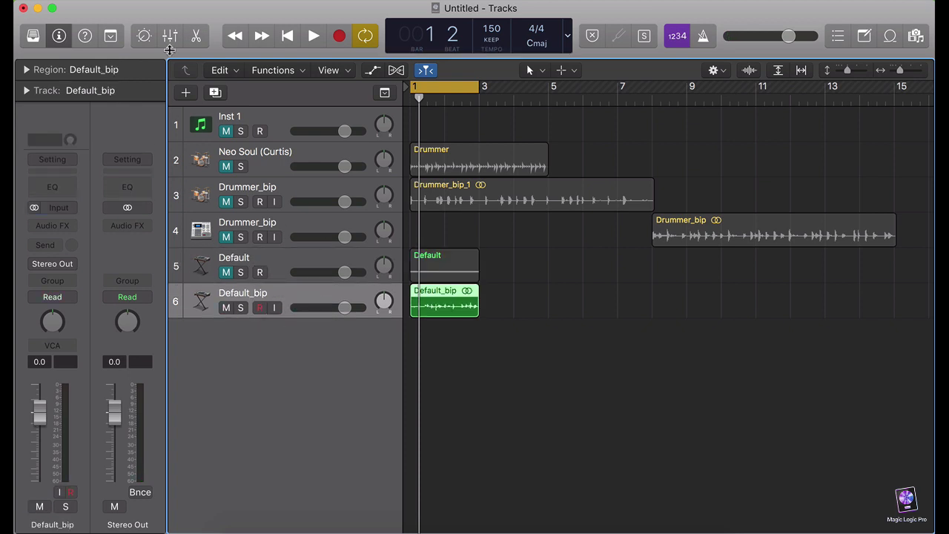
{"action": "left_click", "coordinate": [198, 35]}
{"action": "key", "text": "space"}
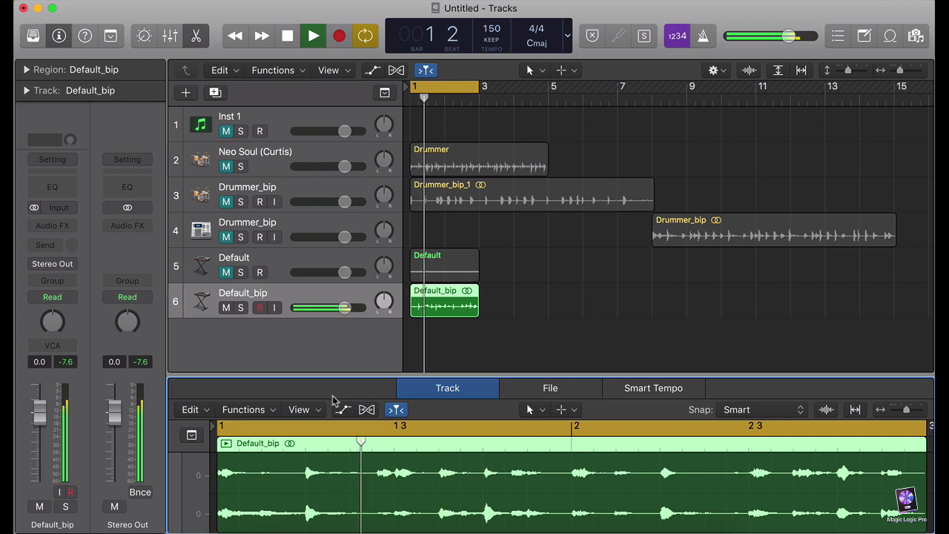
{"action": "scroll", "coordinate": [443, 469], "scroll_direction": "down", "scroll_amount": 5}
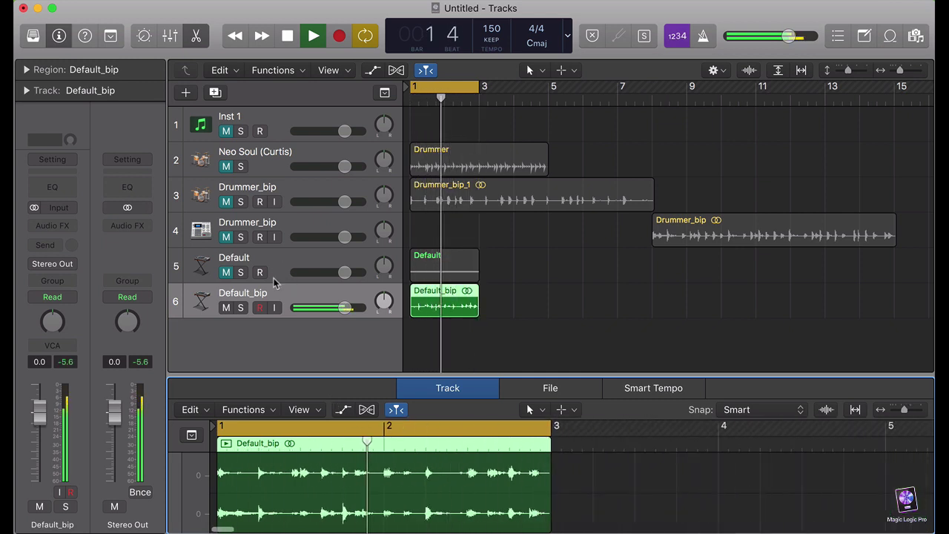
{"action": "key", "text": "space"}
{"action": "left_click", "coordinate": [197, 36]}
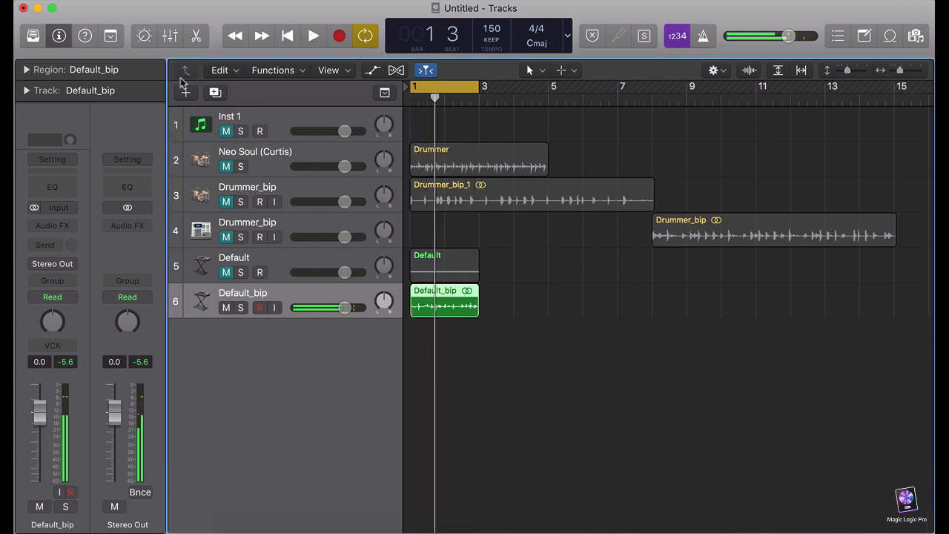
Create a new software instrument track with a stereo Ultrabeat drum synth as its instrument.
{"action": "left_click", "coordinate": [183, 92]}
{"action": "left_click", "coordinate": [656, 235]}
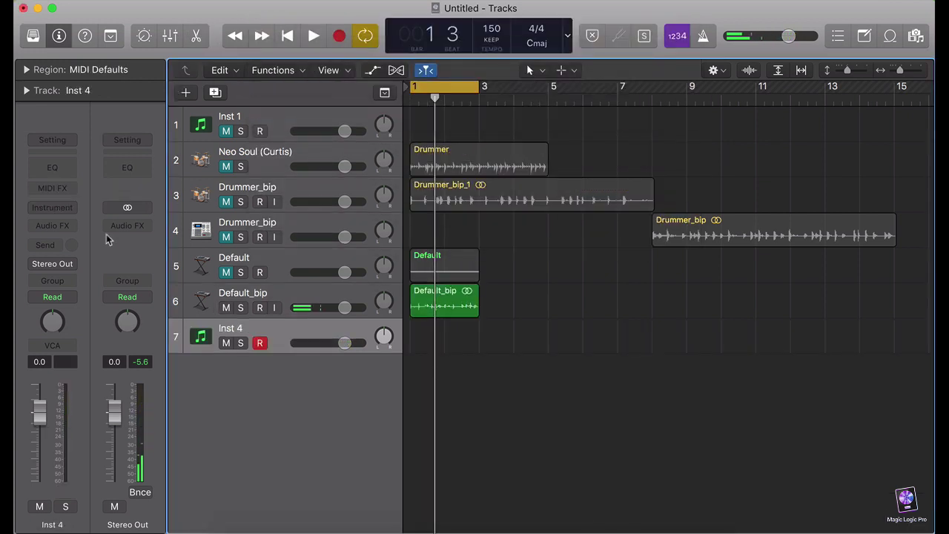
{"action": "left_click", "coordinate": [74, 208]}
{"action": "mouse_move", "coordinate": [95, 247]}
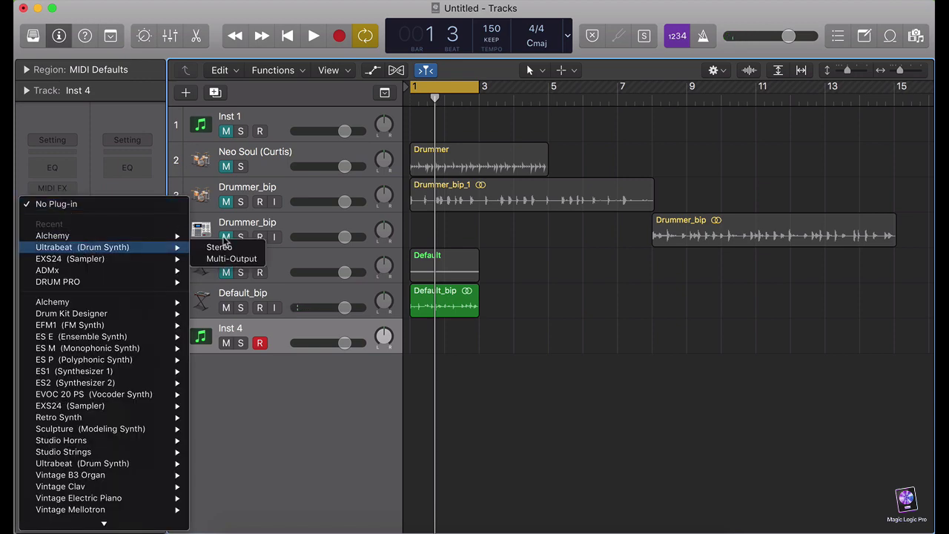
{"action": "left_click", "coordinate": [219, 249]}
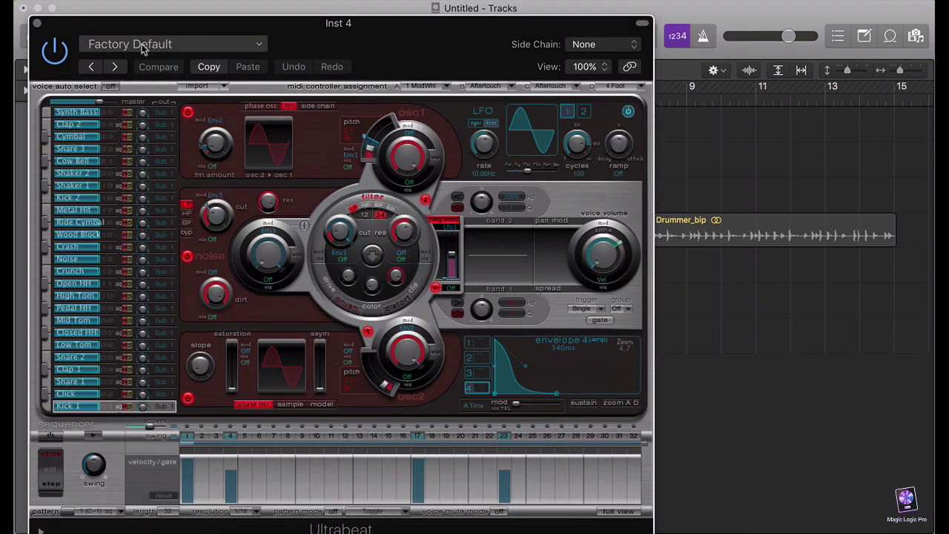
Load the Techno 808 drum kit into Ultrabeat and close the plug-in window.
{"action": "left_click", "coordinate": [175, 44]}
{"action": "mouse_move", "coordinate": [290, 322]}
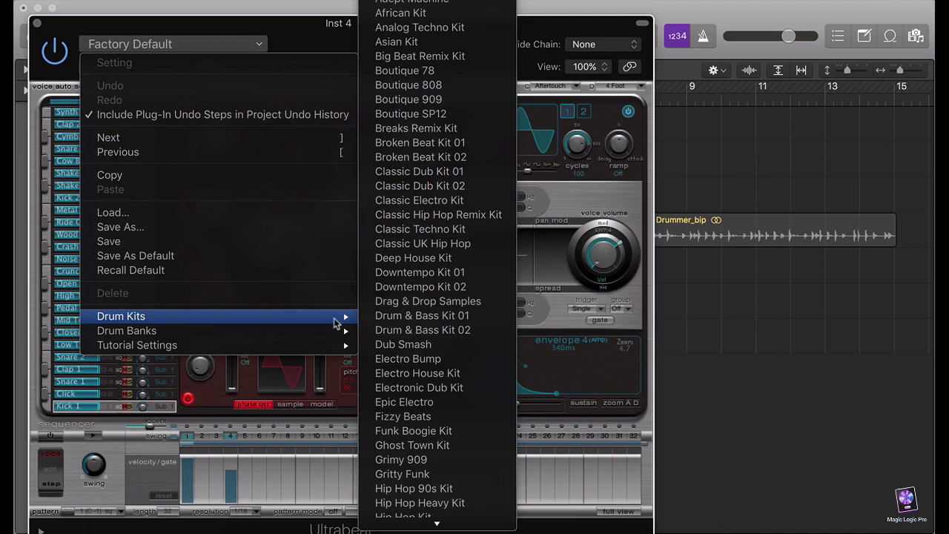
{"action": "scroll", "coordinate": [401, 323], "scroll_direction": "down", "scroll_amount": 8}
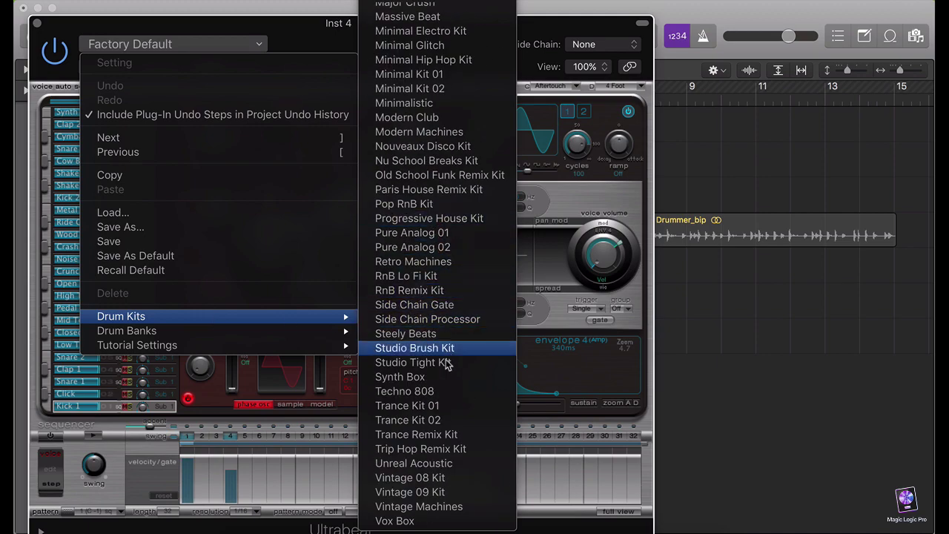
{"action": "left_click", "coordinate": [440, 390]}
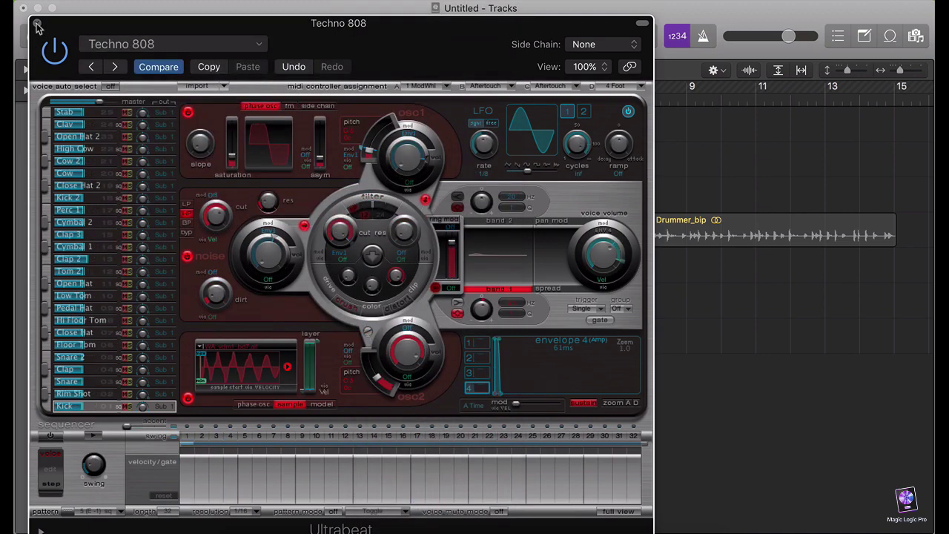
{"action": "left_click", "coordinate": [34, 23]}
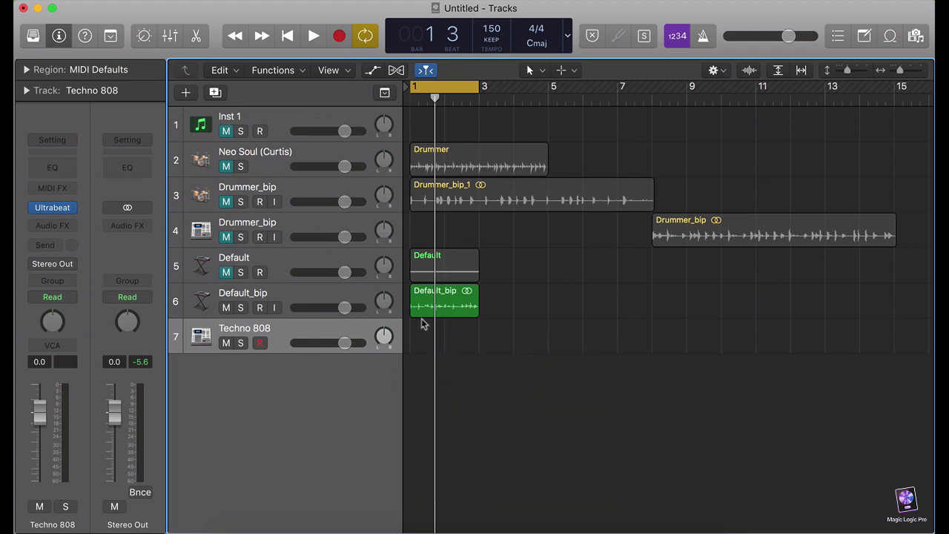
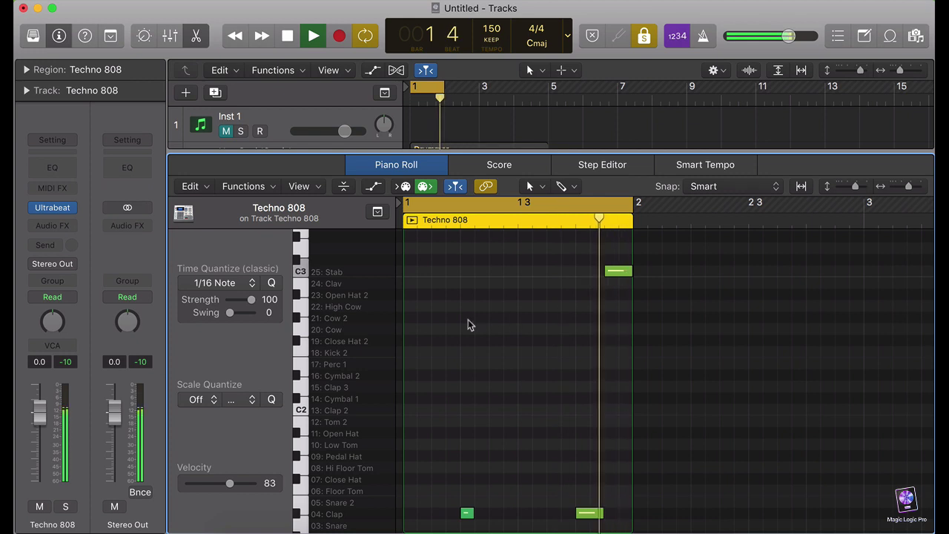
Stop playback, close the Piano Roll, and loop the one-bar Techno 808 region up to bar 3.
{"action": "key", "text": "space"}
{"action": "left_click", "coordinate": [199, 37]}
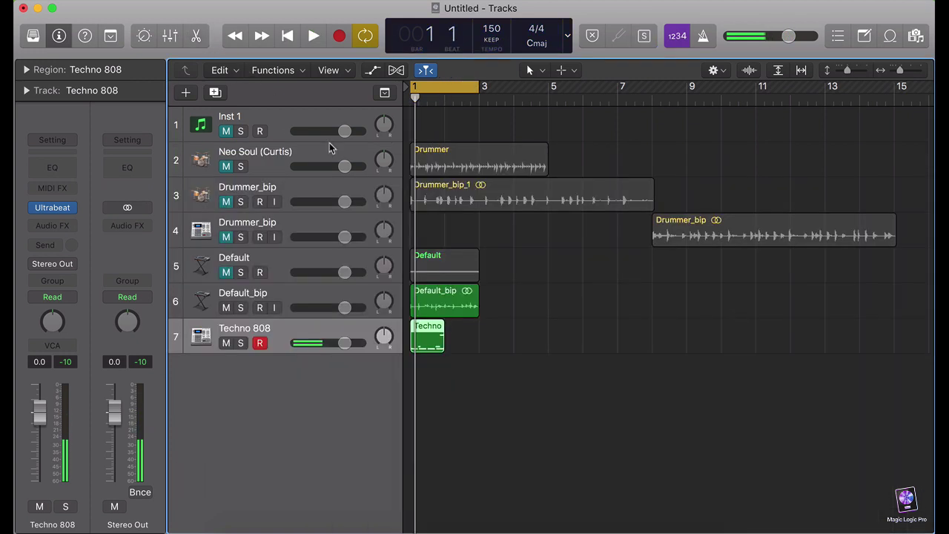
{"action": "left_click_drag", "start_coordinate": [444, 331], "coordinate": [479, 330]}
Lower the Default_bip track's volume to -2.8 dB while playing the loop, and stop playback.
{"action": "key", "text": "space"}
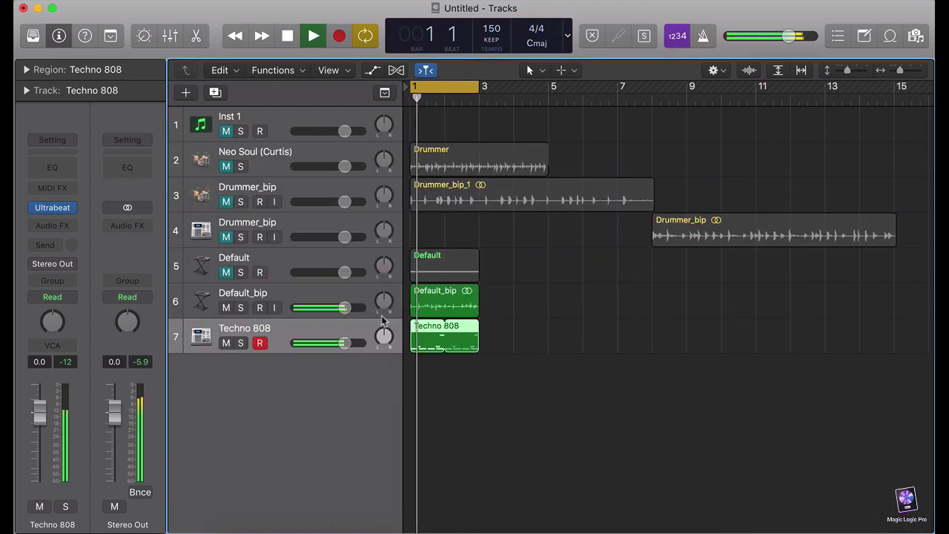
{"action": "mouse_move", "coordinate": [344, 307]}
{"action": "left_mouse_down"}
{"action": "mouse_move", "coordinate": [318, 307]}
{"action": "mouse_move", "coordinate": [335, 308]}
{"action": "left_mouse_up"}
{"action": "key", "text": "space"}
Insert a stereo Bitcrusher as an audio effect on the Default_bip track.
{"action": "left_click", "coordinate": [185, 289]}
{"action": "left_click", "coordinate": [63, 227]}
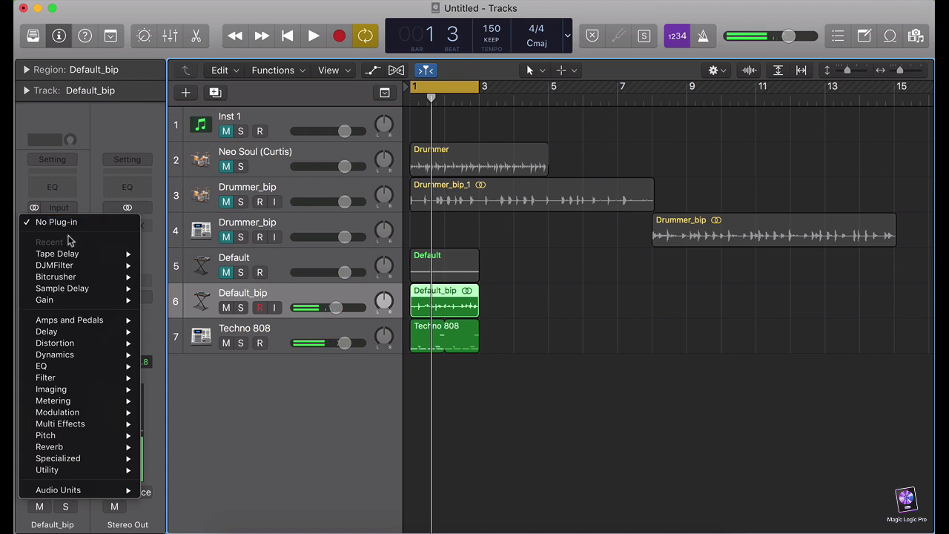
{"action": "mouse_move", "coordinate": [101, 346]}
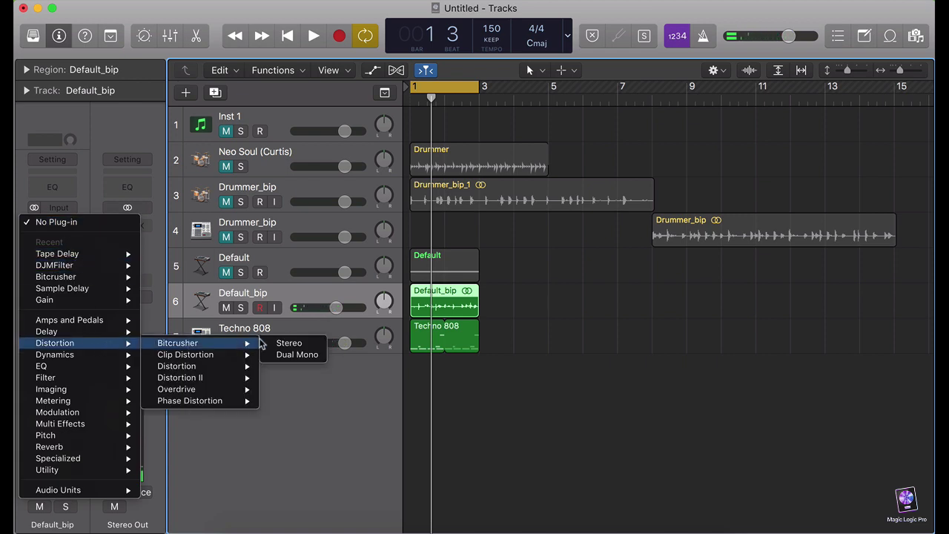
{"action": "left_click", "coordinate": [288, 344]}
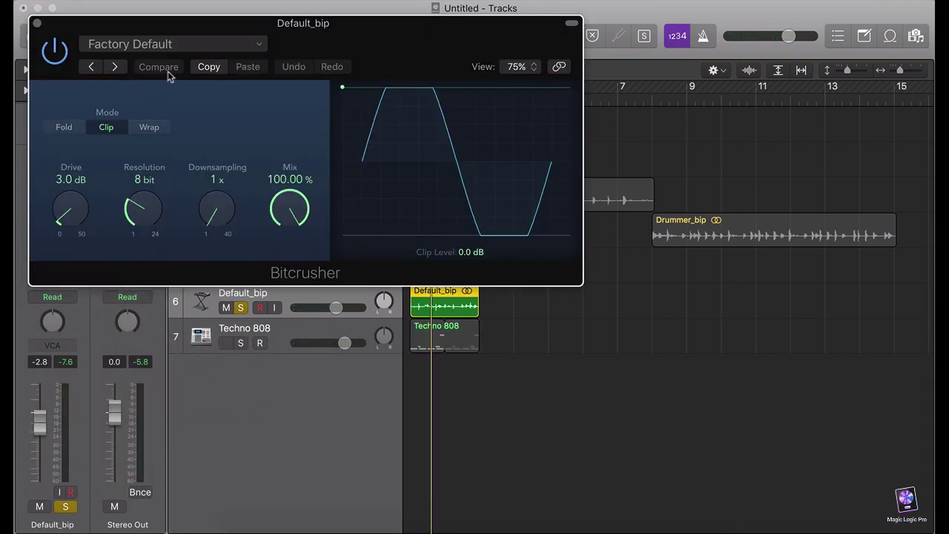
Set the Bitcrusher to 6.0 dB drive, 9-bit resolution, 2x downsampling and -3.8 dB clip level during playback, and unsolo the Default_bip track.
{"action": "key", "text": "space"}
{"action": "left_click_drag", "start_coordinate": [133, 213], "coordinate": [134, 201]}
{"action": "left_click_drag", "start_coordinate": [343, 90], "coordinate": [344, 123]}
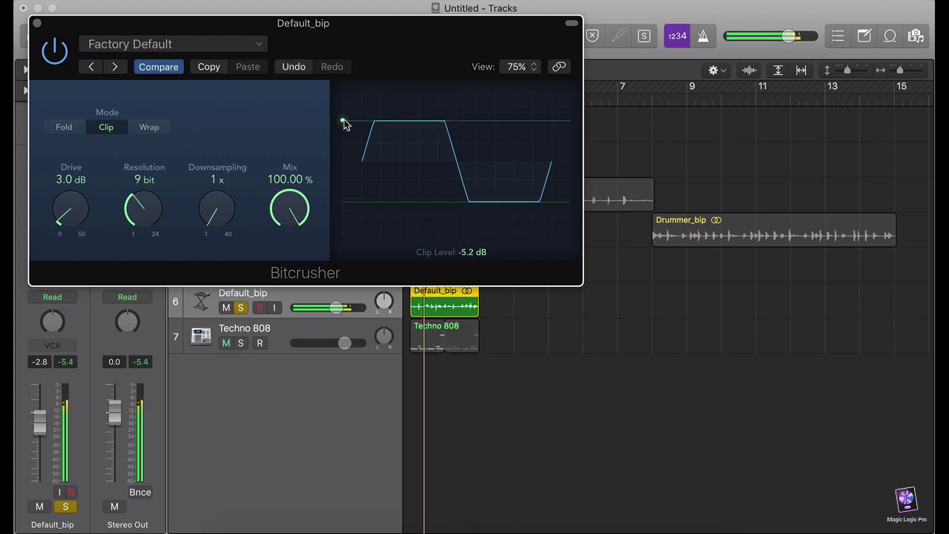
{"action": "mouse_move", "coordinate": [216, 214]}
{"action": "left_mouse_down"}
{"action": "mouse_move", "coordinate": [215, 189]}
{"action": "mouse_move", "coordinate": [218, 199]}
{"action": "left_mouse_up"}
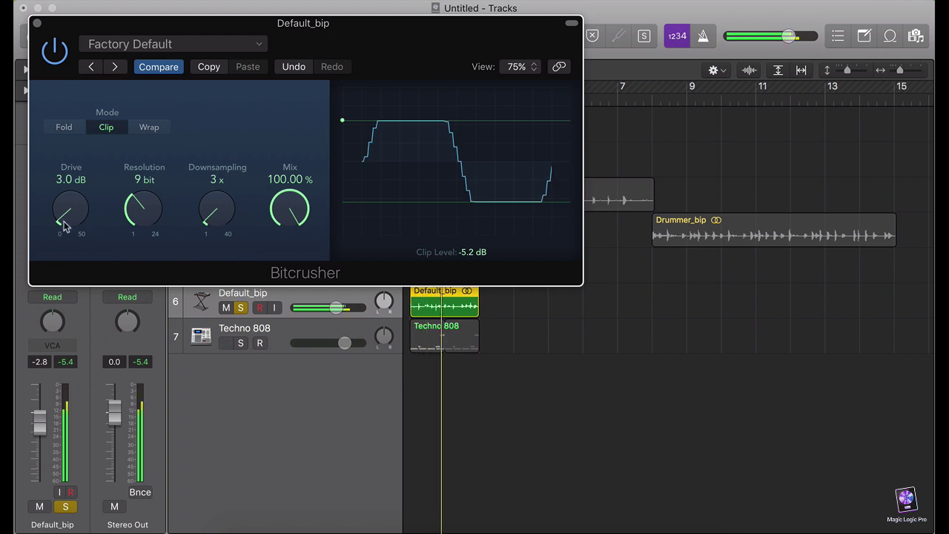
{"action": "left_click_drag", "start_coordinate": [64, 226], "coordinate": [65, 213]}
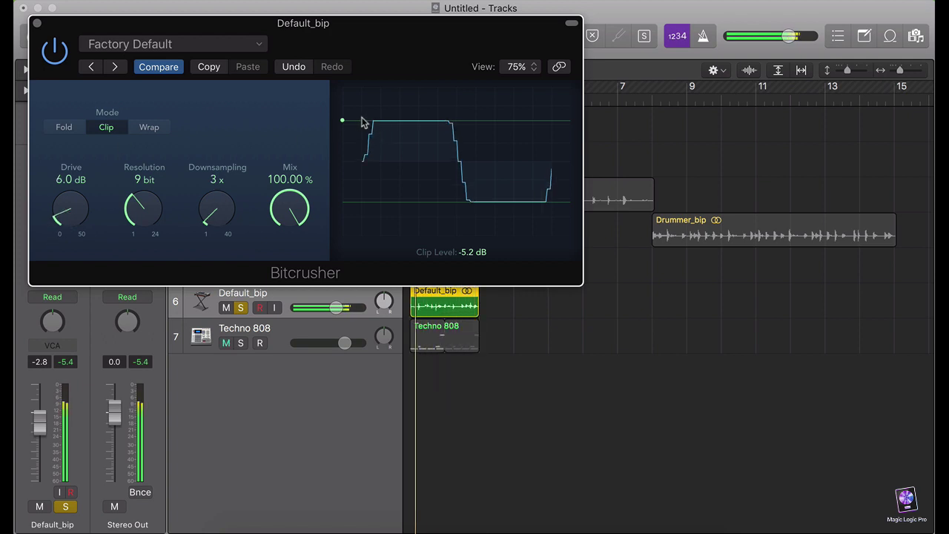
{"action": "left_click_drag", "start_coordinate": [344, 125], "coordinate": [343, 115]}
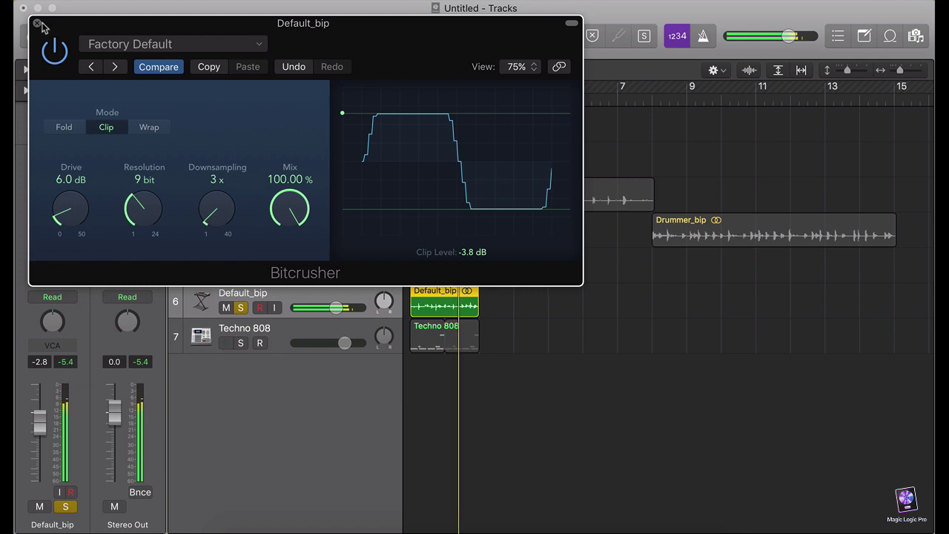
{"action": "left_click_drag", "start_coordinate": [209, 224], "coordinate": [209, 227]}
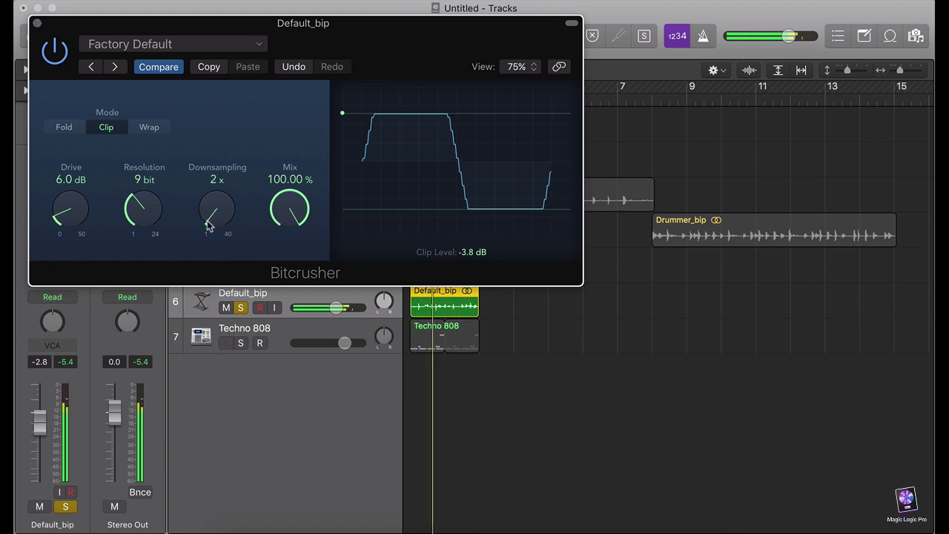
{"action": "left_click", "coordinate": [37, 26]}
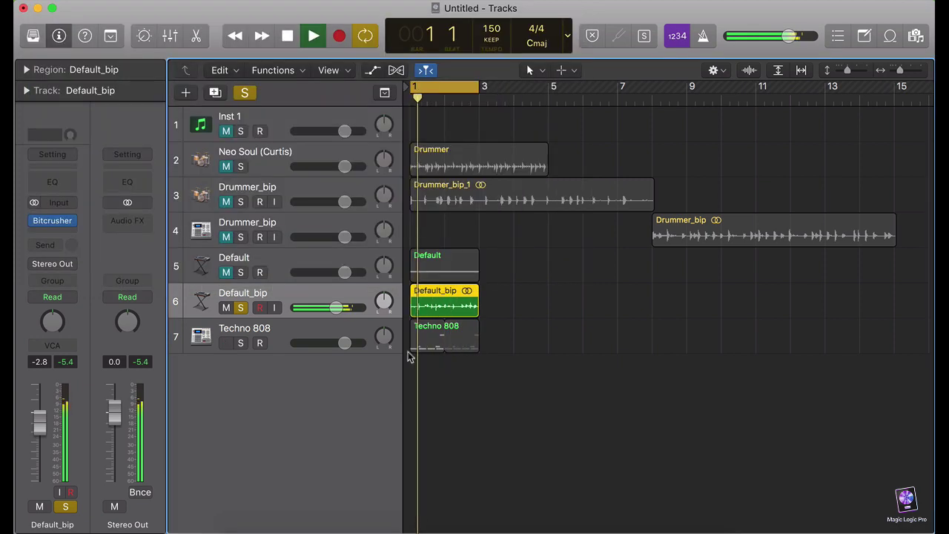
{"action": "left_click", "coordinate": [242, 308]}
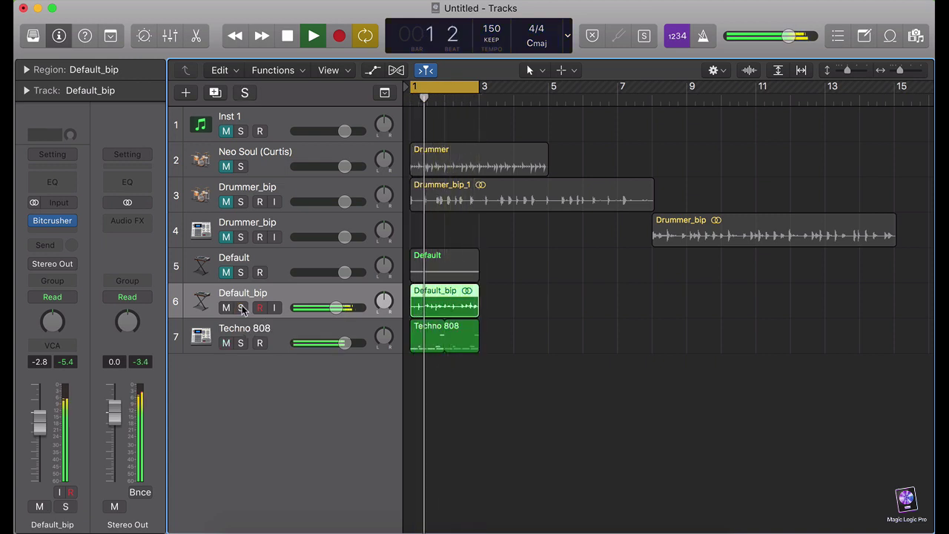
Add a one-bar Kick 2 note at bar 1 of the Techno 808 region with velocity 67, and play it back.
{"action": "left_click", "coordinate": [261, 330]}
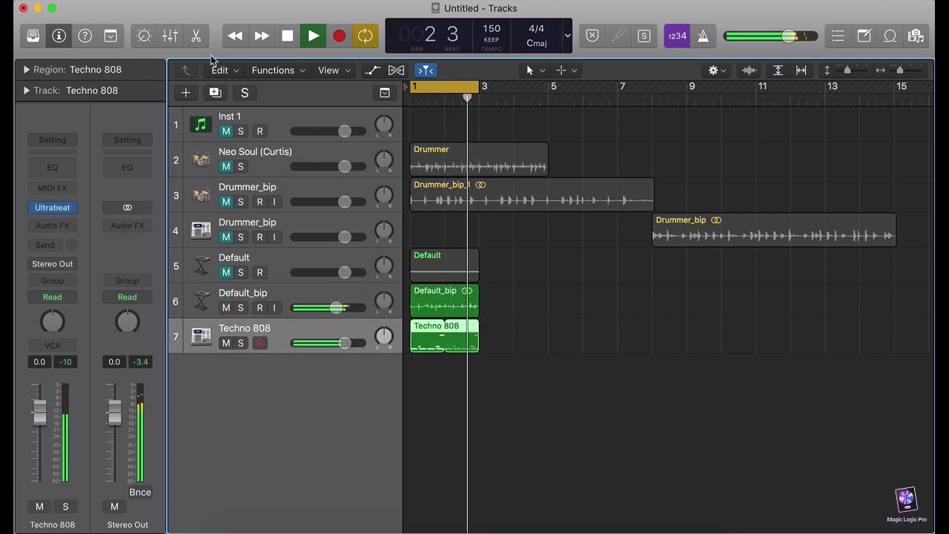
{"action": "double_click", "coordinate": [443, 337]}
{"action": "key", "text": "space"}
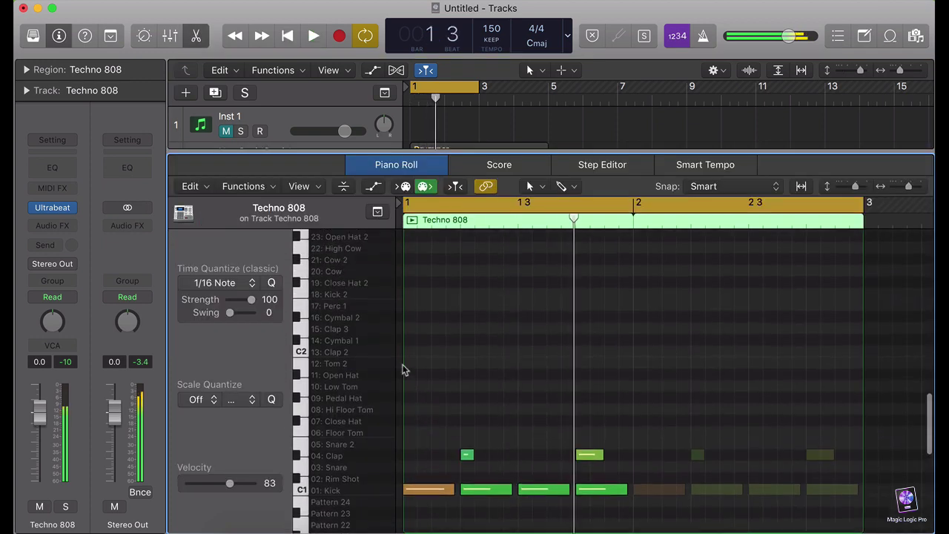
{"action": "left_click", "coordinate": [418, 299]}
{"action": "mouse_move", "coordinate": [430, 299]}
{"action": "left_mouse_down"}
{"action": "mouse_move", "coordinate": [640, 298]}
{"action": "mouse_move", "coordinate": [628, 299]}
{"action": "left_mouse_up"}
{"action": "left_click_drag", "start_coordinate": [226, 487], "coordinate": [223, 484]}
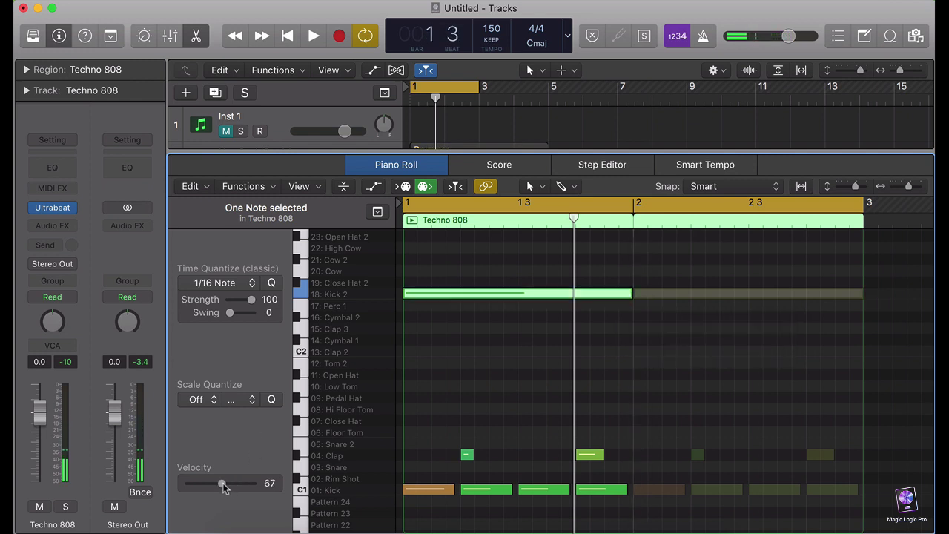
{"action": "key", "text": "space"}
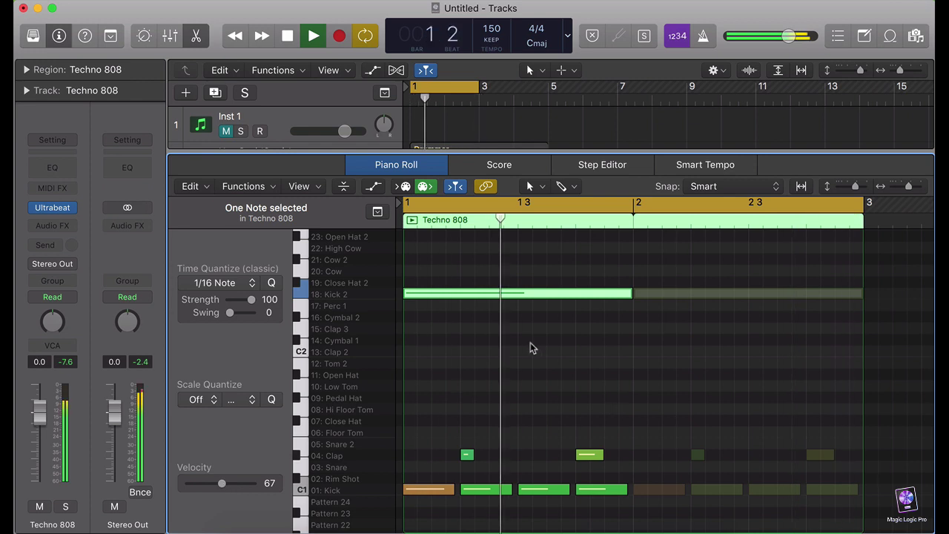
Turn the looped repeat of the Techno 808 region at bar 2 into a separate region and select it.
{"action": "key", "text": "e"}
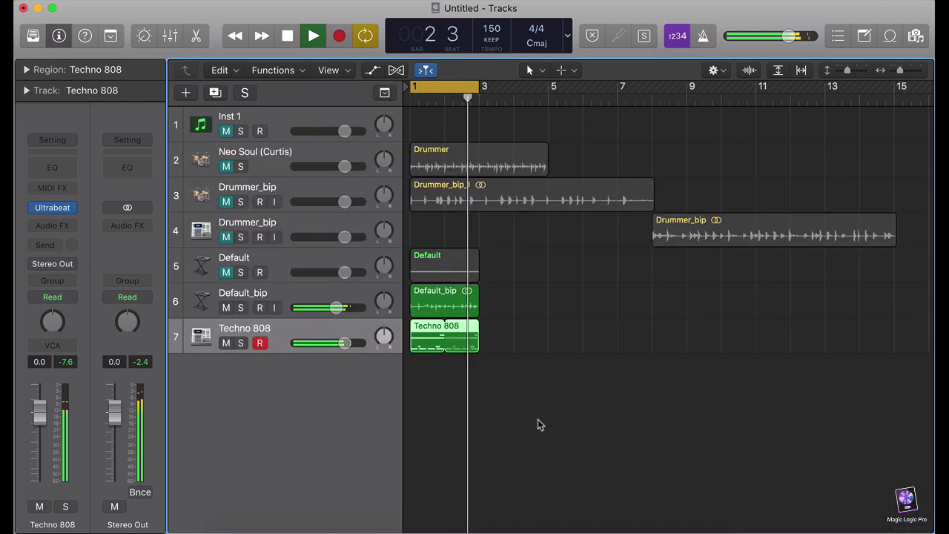
{"action": "left_click", "coordinate": [495, 389]}
{"action": "left_click", "coordinate": [461, 337]}
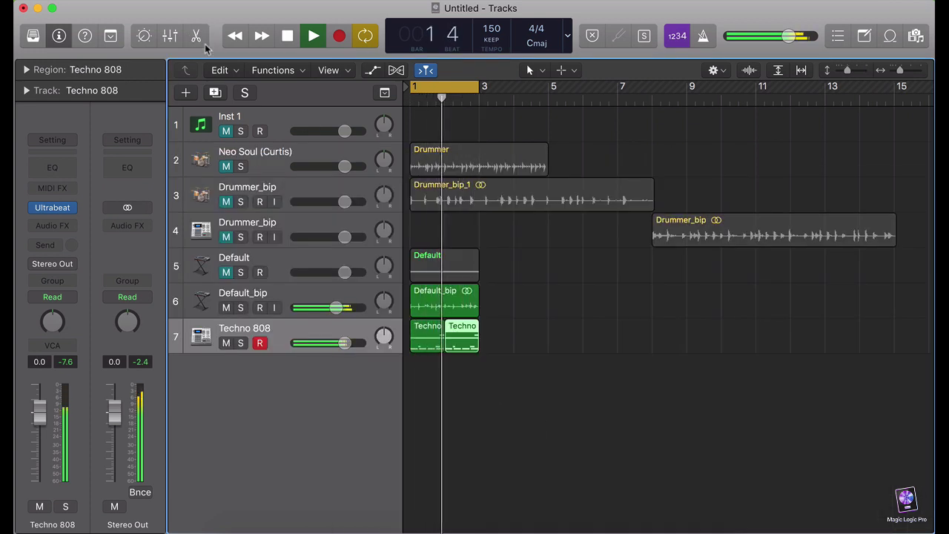
Delete the one-bar Kick 2 note from the Techno 808 region at bar 2 and reopen that region's notes.
{"action": "key", "text": "e"}
{"action": "scroll", "coordinate": [712, 294], "scroll_direction": "up", "scroll_amount": 5}
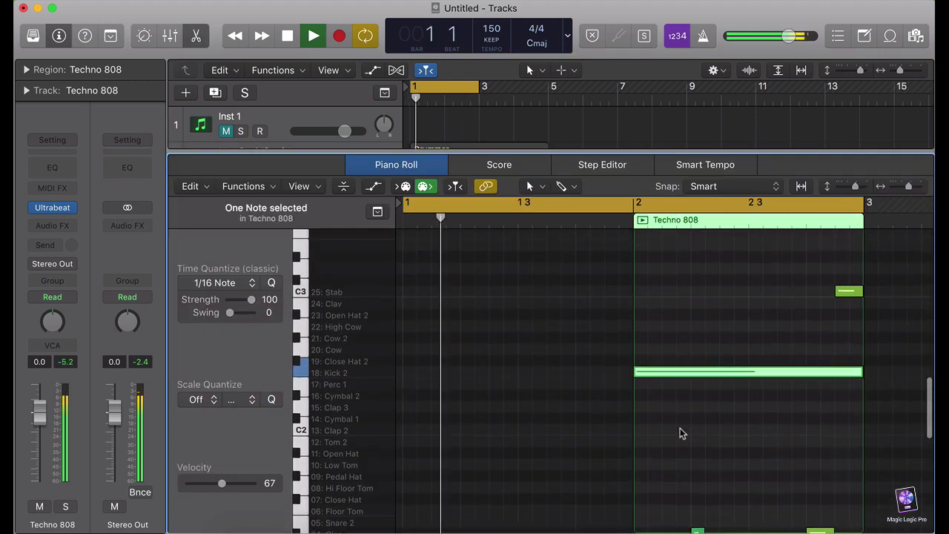
{"action": "key", "text": "e"}
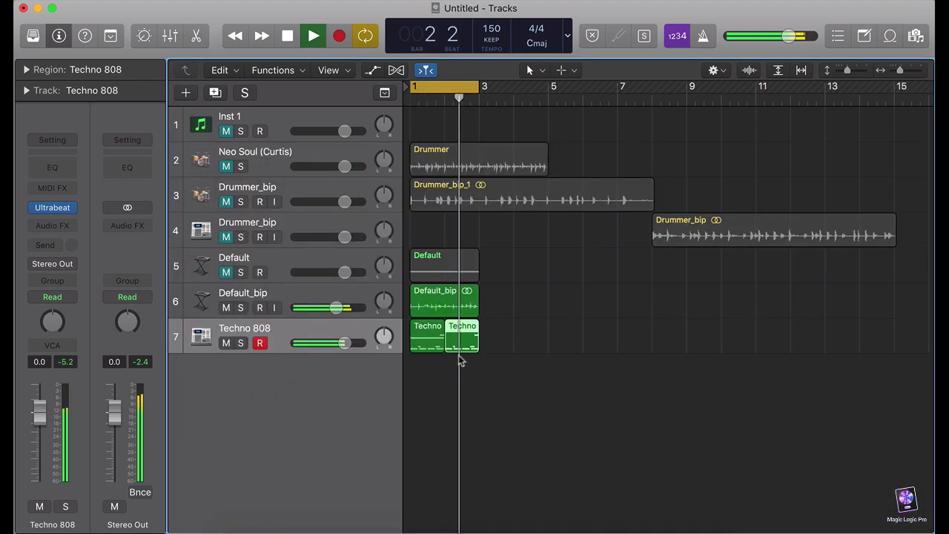
{"action": "key", "text": "e"}
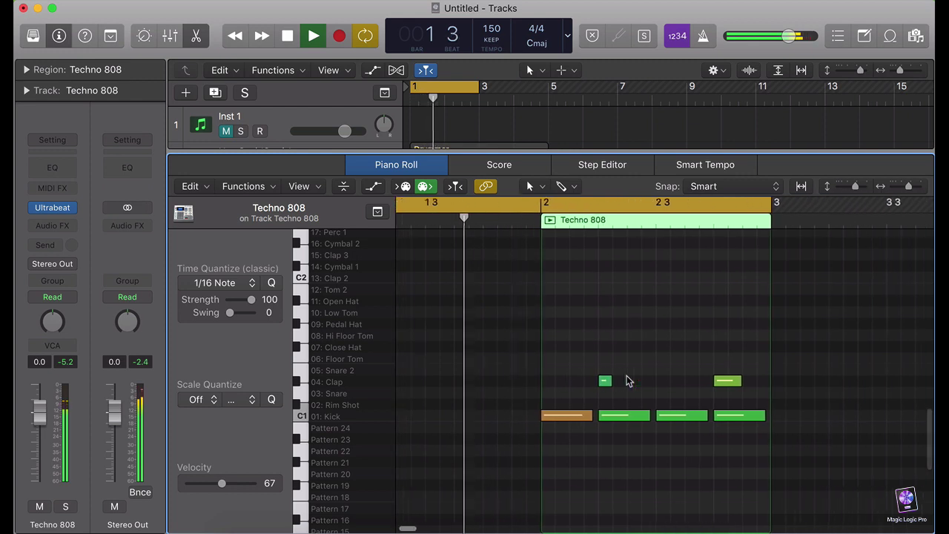
Stop playback and add Open Hat notes on the four off-beats of the bar 2 Techno 808 region, lengthening the third one.
{"action": "scroll", "coordinate": [627, 382], "scroll_direction": "up", "scroll_amount": 3}
{"action": "key", "text": "space"}
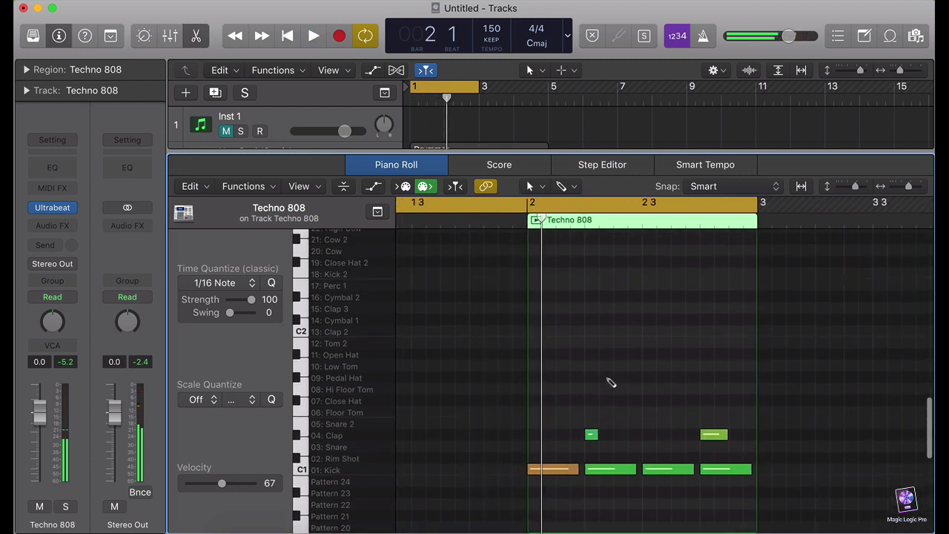
{"action": "left_click", "coordinate": [563, 365]}
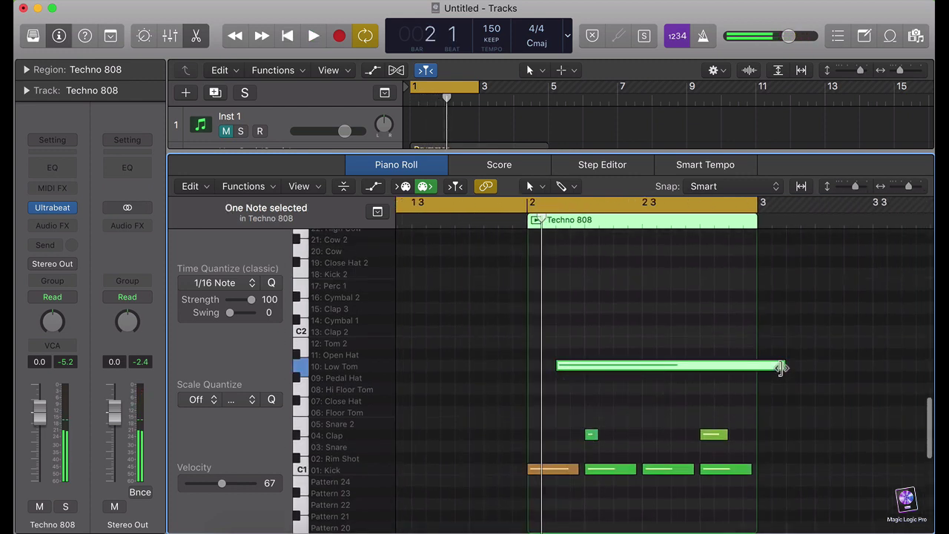
{"action": "mouse_move", "coordinate": [779, 366]}
{"action": "left_mouse_down"}
{"action": "mouse_move", "coordinate": [583, 367]}
{"action": "mouse_move", "coordinate": [569, 353]}
{"action": "left_mouse_up"}
{"action": "key", "text": "alt+Up"}
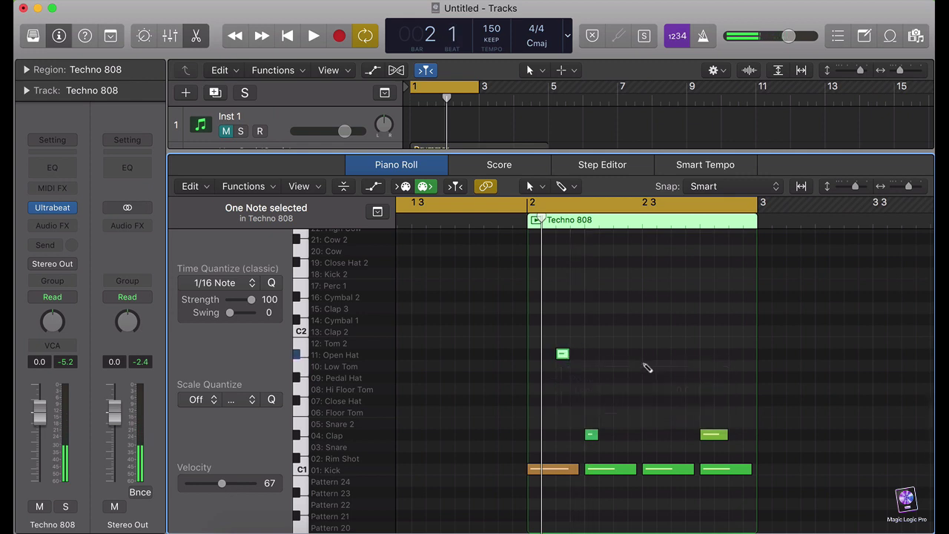
{"action": "left_click_drag", "start_coordinate": [726, 353], "coordinate": [706, 354]}
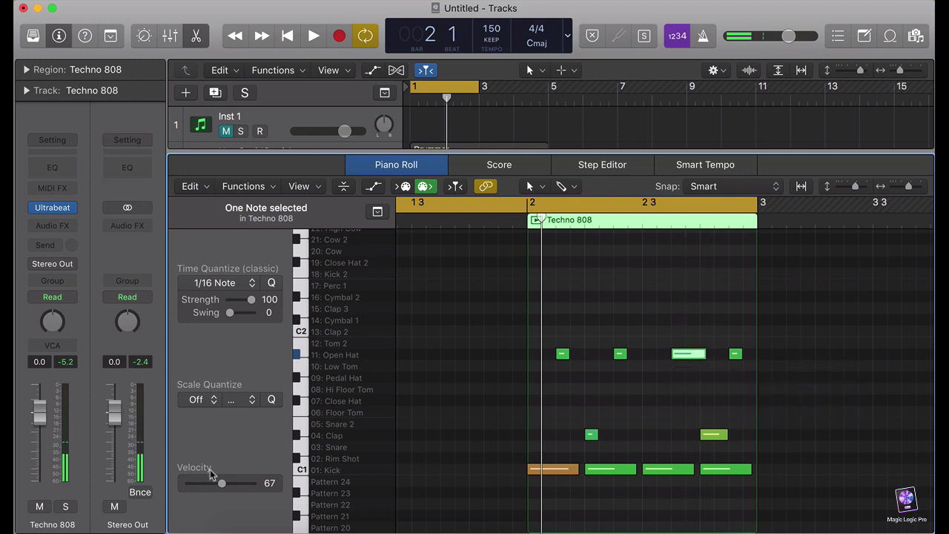
Set the lengthened Open Hat note's velocity to 82, play the beat back, and close the note editor.
{"action": "left_click_drag", "start_coordinate": [233, 489], "coordinate": [241, 489]}
{"action": "key", "text": "space"}
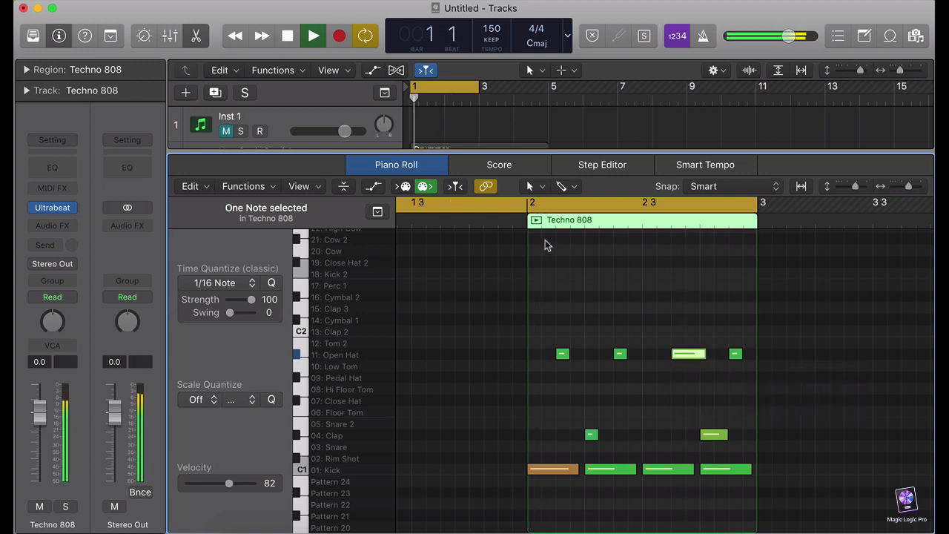
{"action": "left_click", "coordinate": [545, 244]}
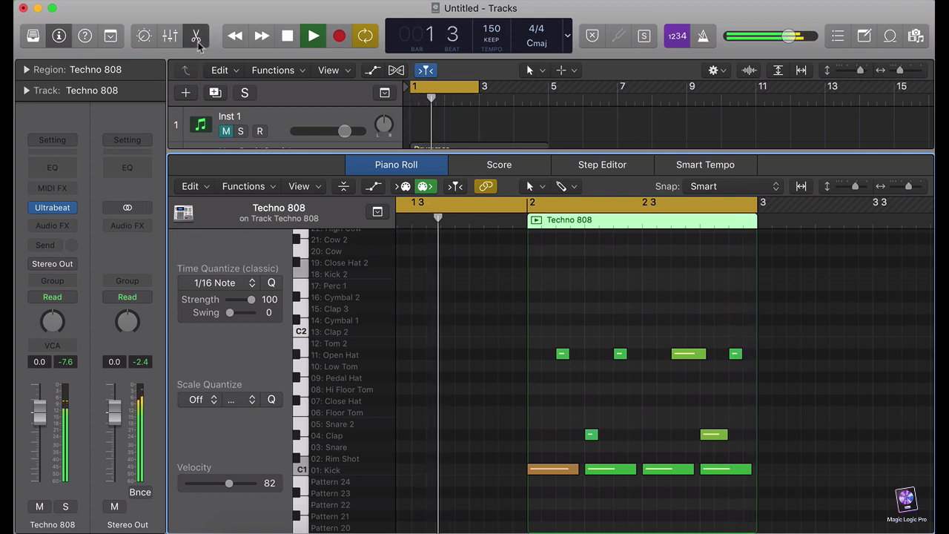
{"action": "key", "text": "p"}
{"action": "key", "text": "space"}
Insert a stereo Compressor on the Stereo Out channel and load its Opto Slow Release preset.
{"action": "left_click", "coordinate": [52, 226]}
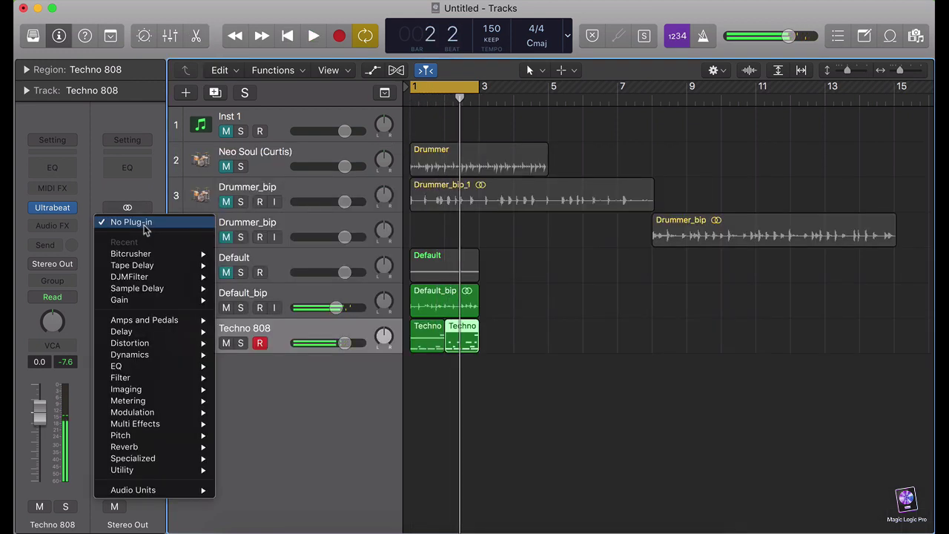
{"action": "mouse_move", "coordinate": [148, 355]}
{"action": "mouse_move", "coordinate": [271, 366]}
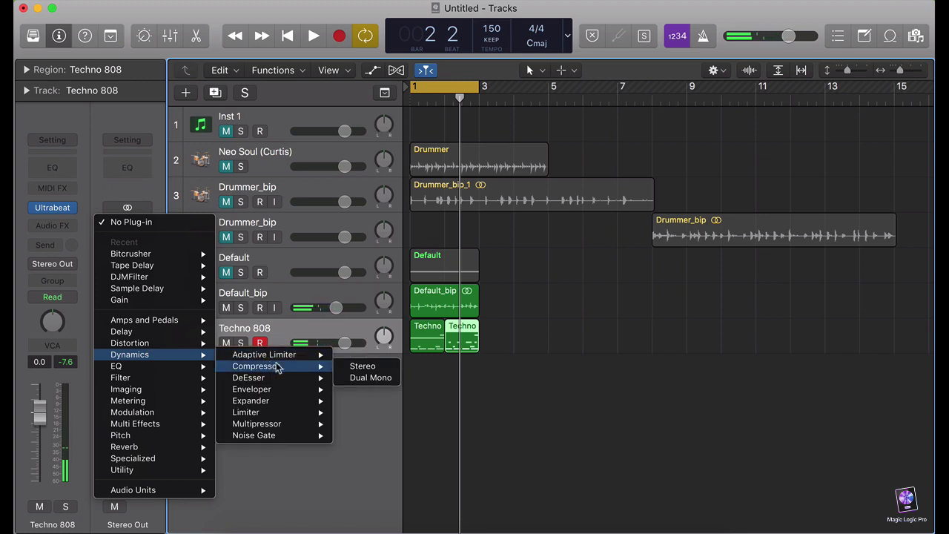
{"action": "left_click", "coordinate": [361, 366]}
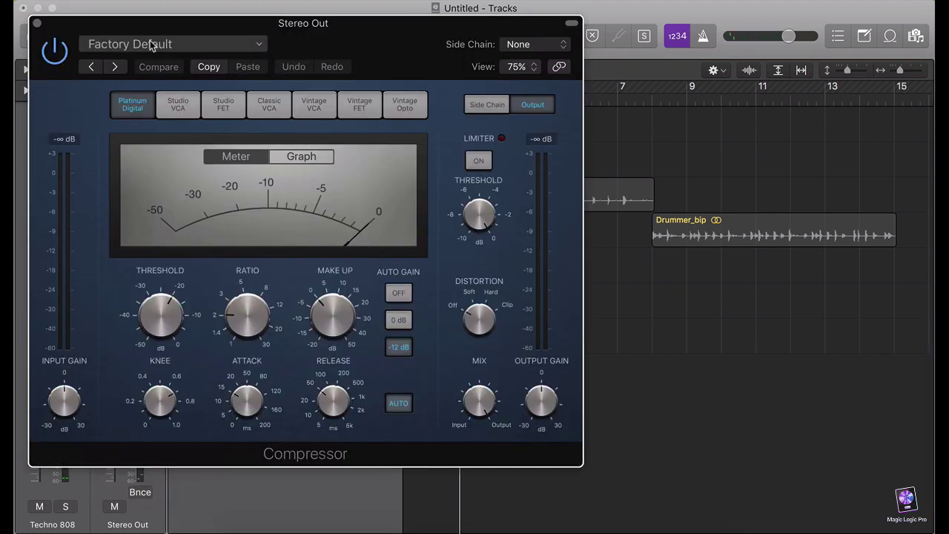
{"action": "left_click", "coordinate": [141, 45]}
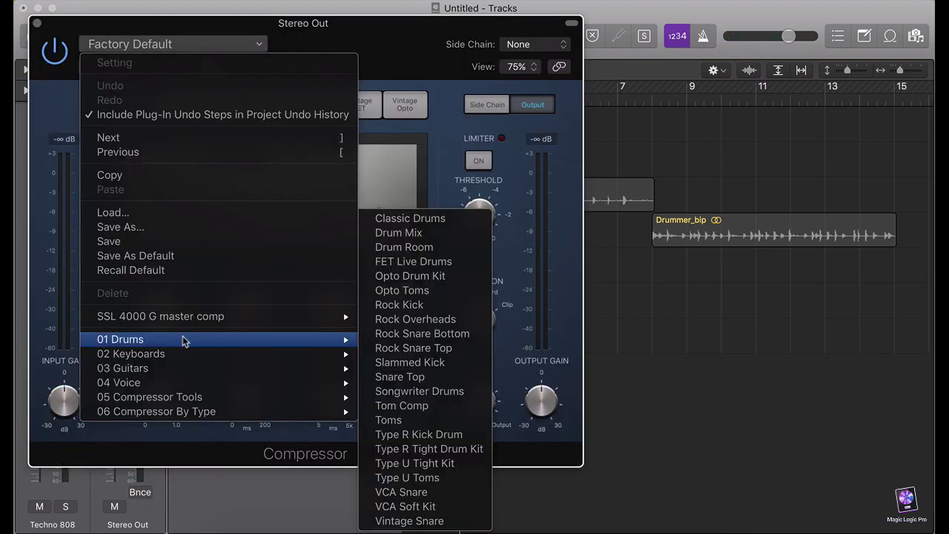
{"action": "mouse_move", "coordinate": [232, 399]}
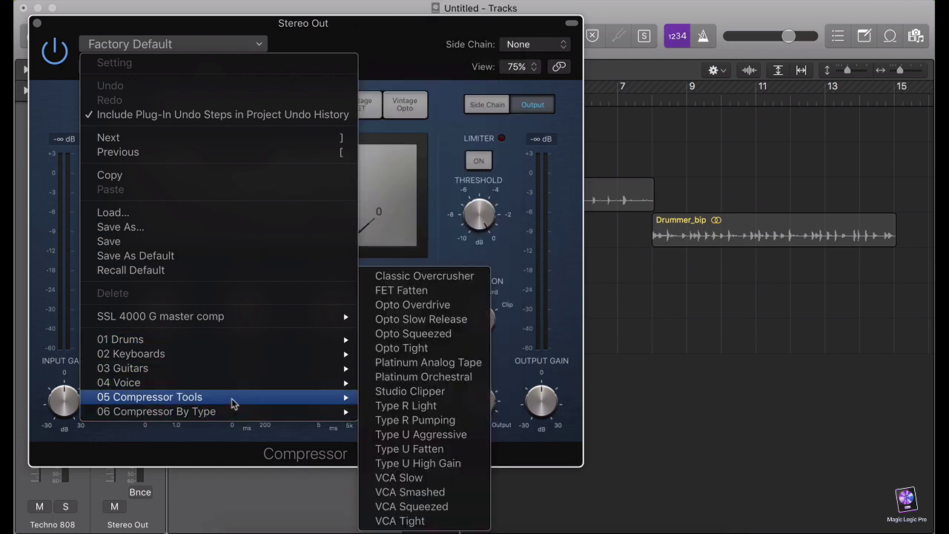
{"action": "left_click", "coordinate": [437, 318]}
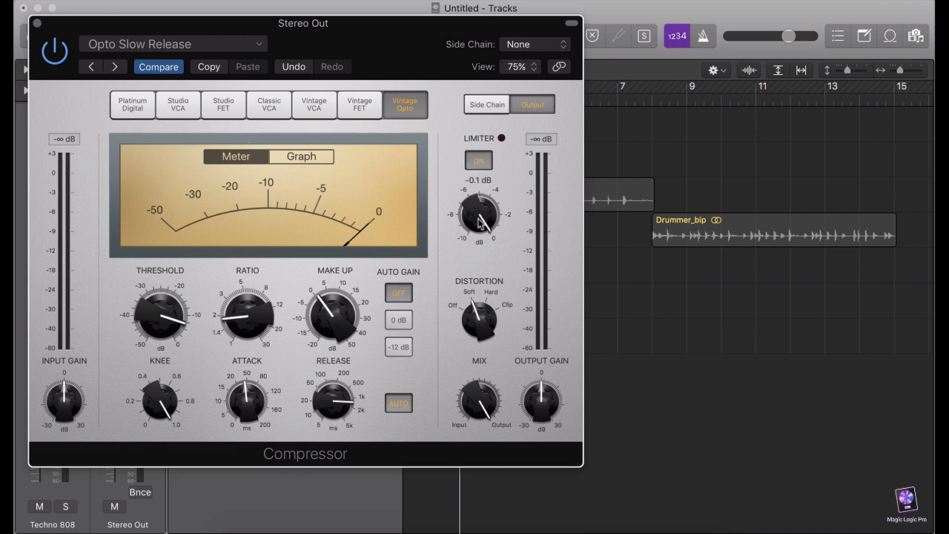
During playback, set the Compressor's limiter threshold to -0.2 dB and ratio to 2.1:1, and switch off automatic release.
{"action": "key", "text": "space"}
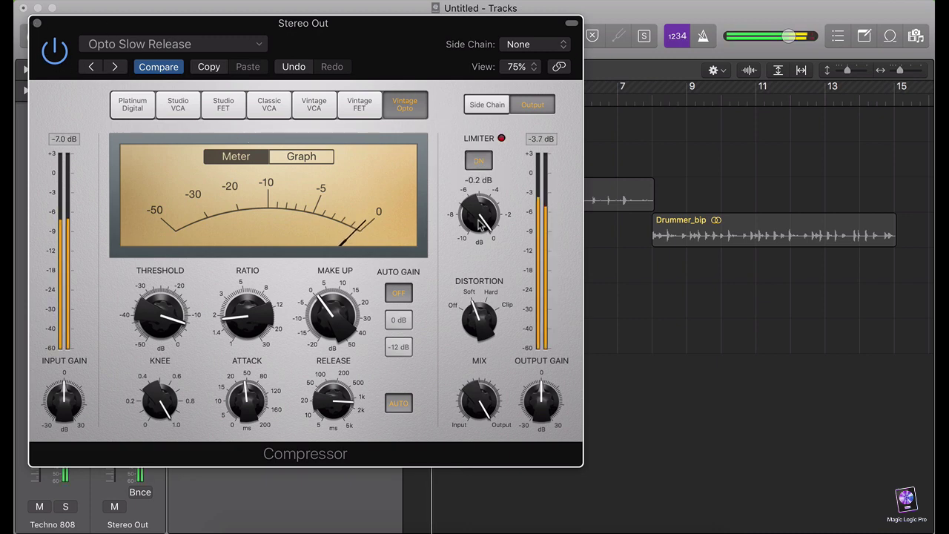
{"action": "key", "text": "XF86AudioLowerVolume"}
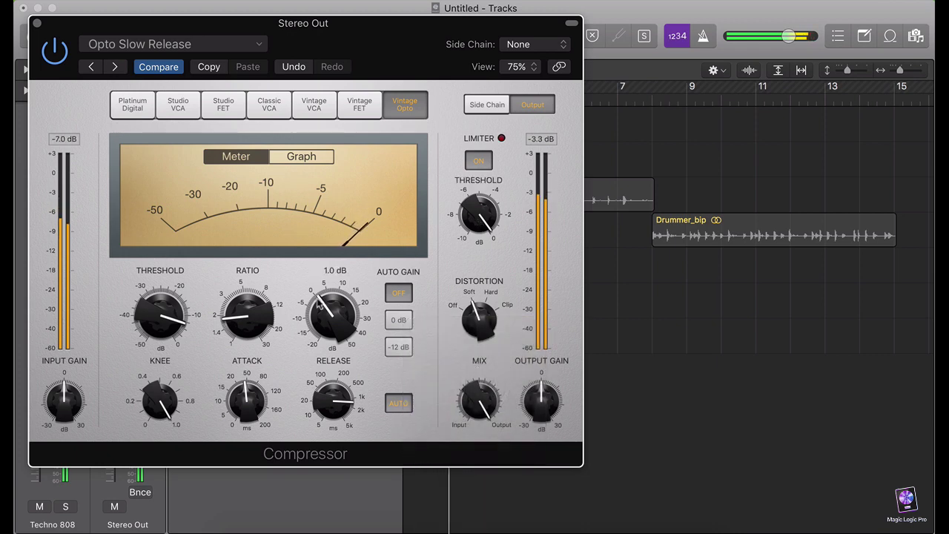
{"action": "left_click", "coordinate": [284, 159]}
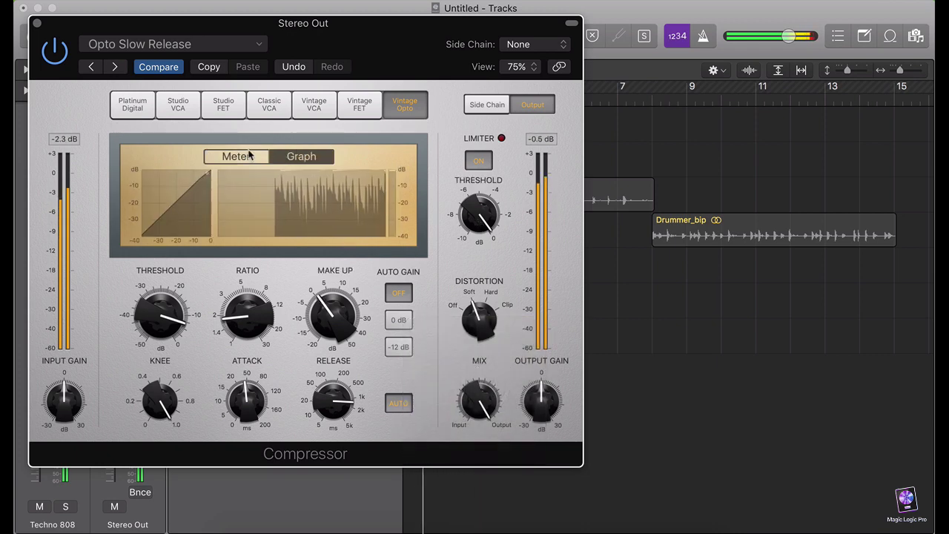
{"action": "left_click", "coordinate": [249, 156]}
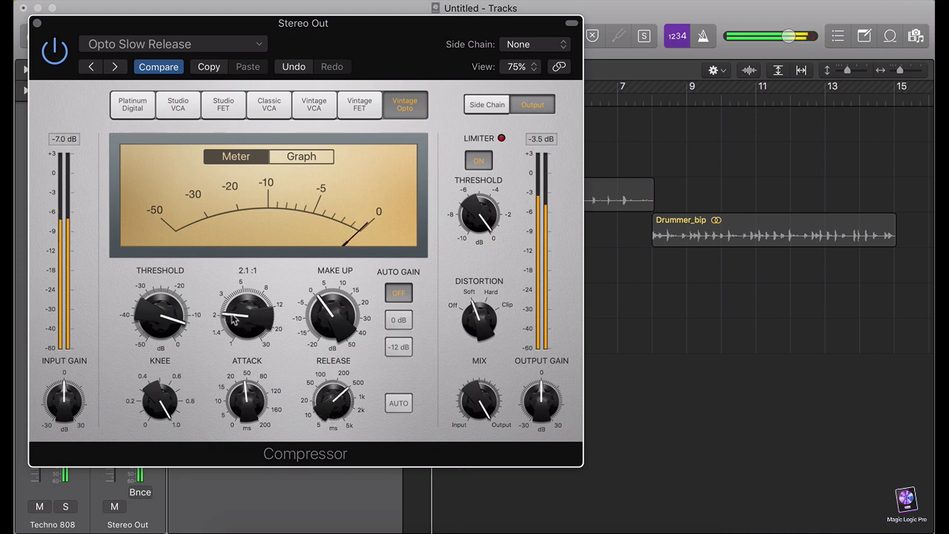
{"action": "left_click", "coordinate": [296, 157]}
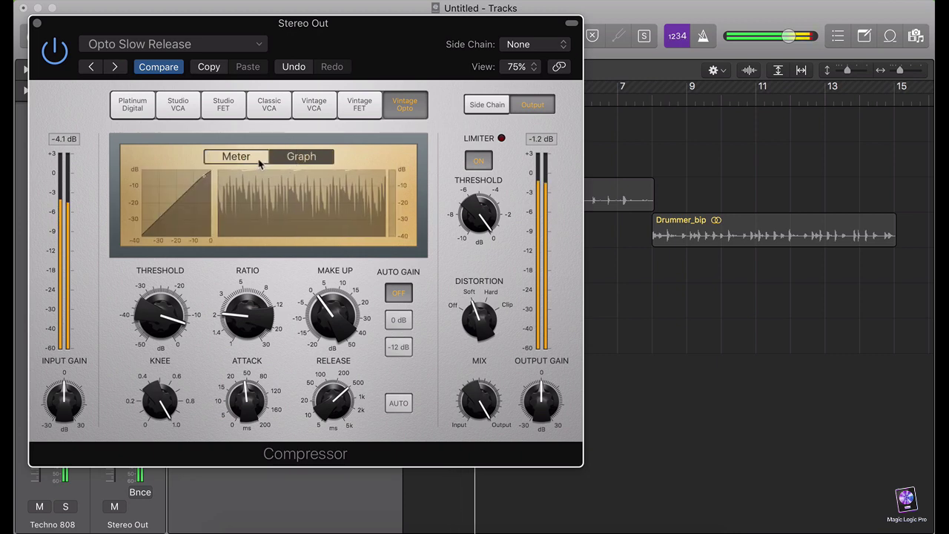
Raise the Compressor's ratio slightly, set its threshold to -10.0 dB and attack to 19.5 ms, and close the plug-in.
{"action": "mouse_move", "coordinate": [231, 315]}
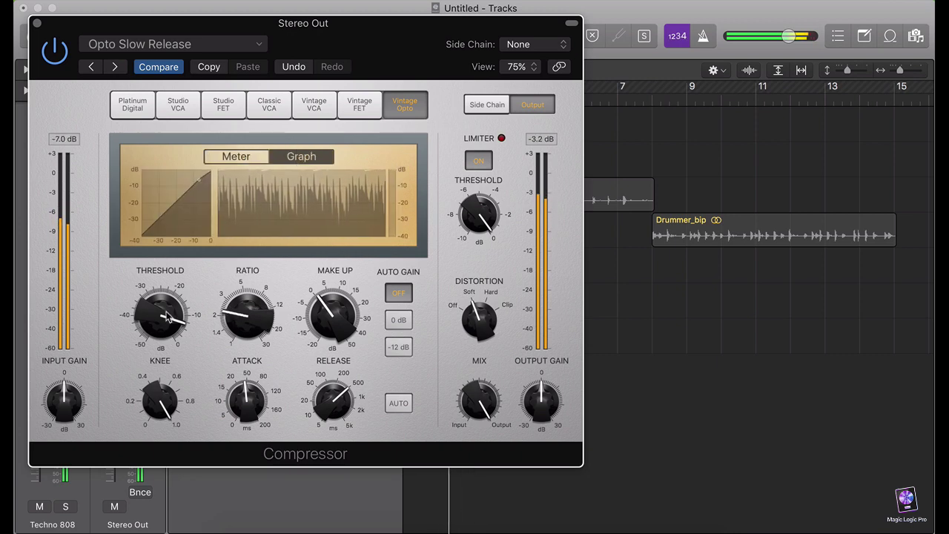
{"action": "left_click_drag", "start_coordinate": [166, 324], "coordinate": [167, 319]}
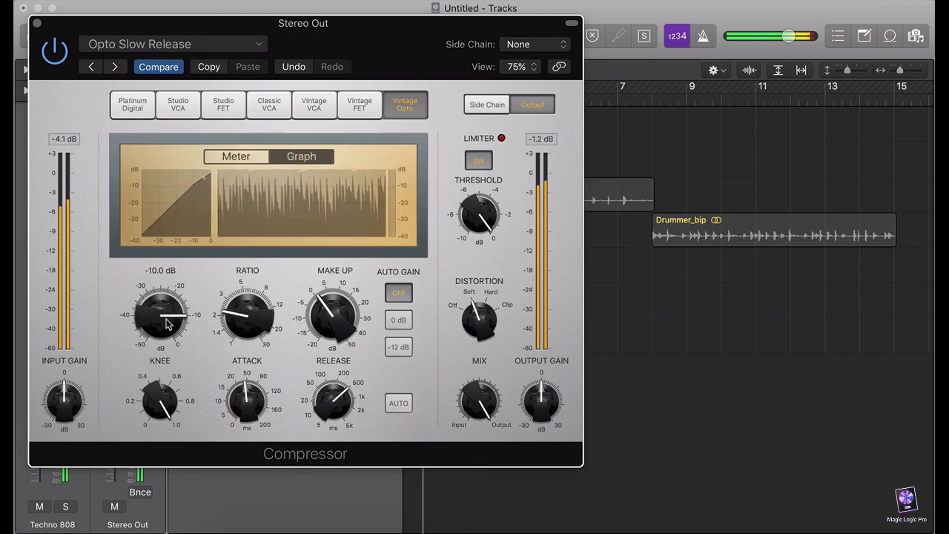
{"action": "left_click", "coordinate": [251, 160]}
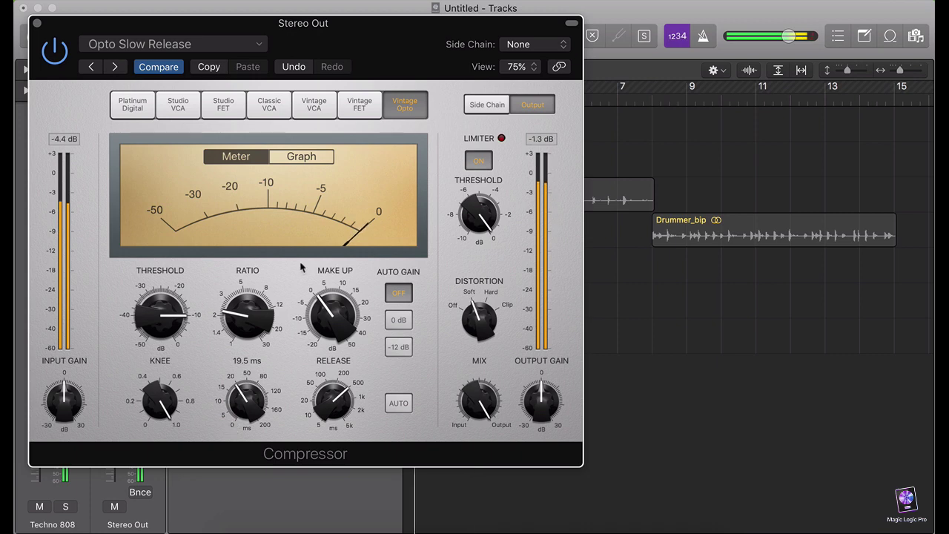
{"action": "left_click", "coordinate": [273, 157]}
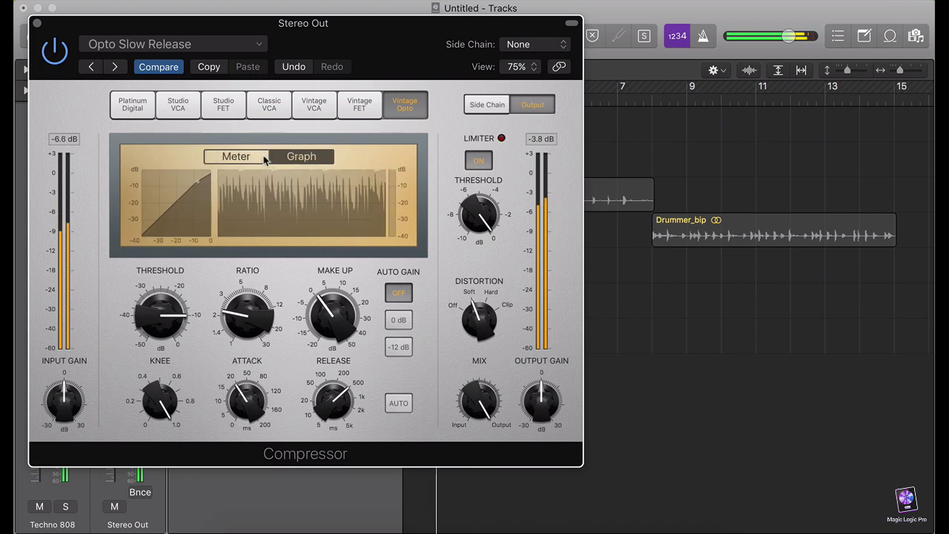
{"action": "left_click", "coordinate": [36, 23]}
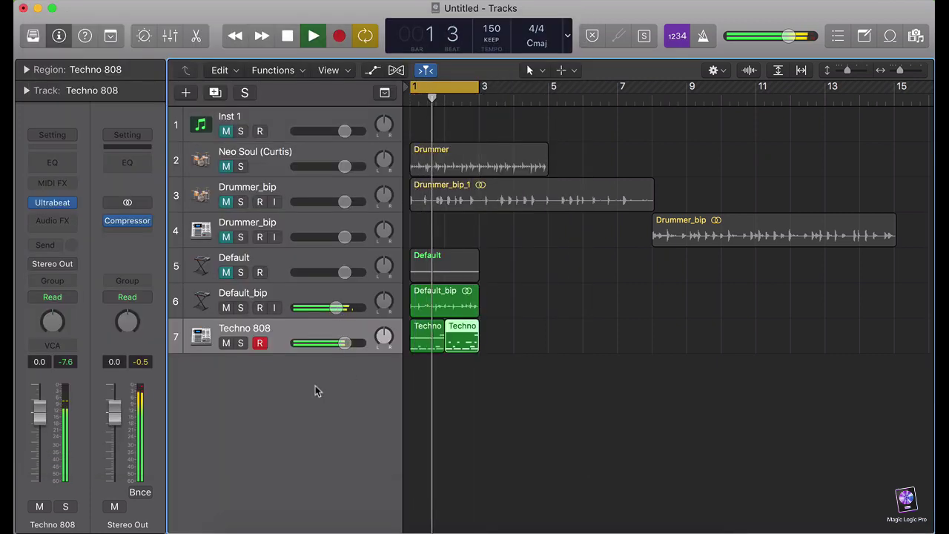
Solo the Default_bip track and play it back on its own.
{"action": "key", "text": "space"}
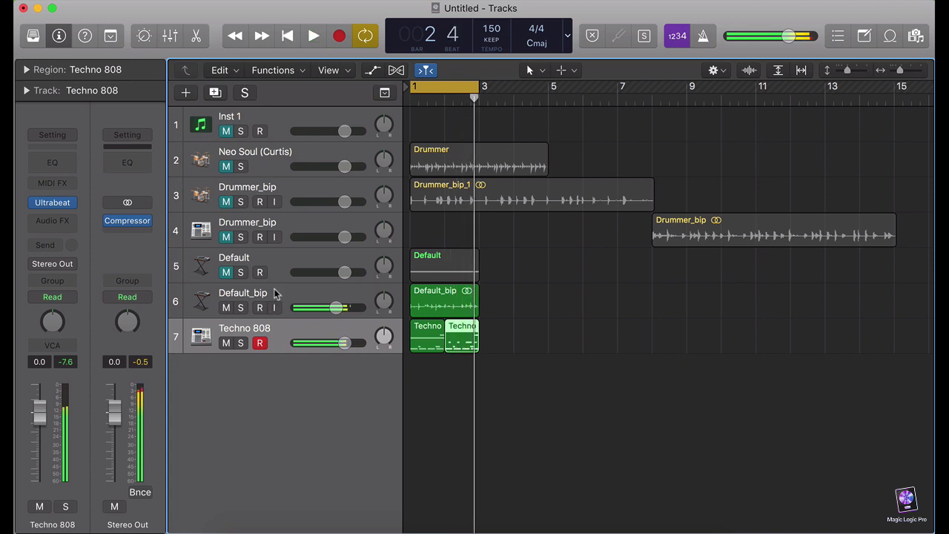
{"action": "left_click", "coordinate": [274, 292]}
{"action": "key", "text": "s"}
{"action": "key", "text": "space"}
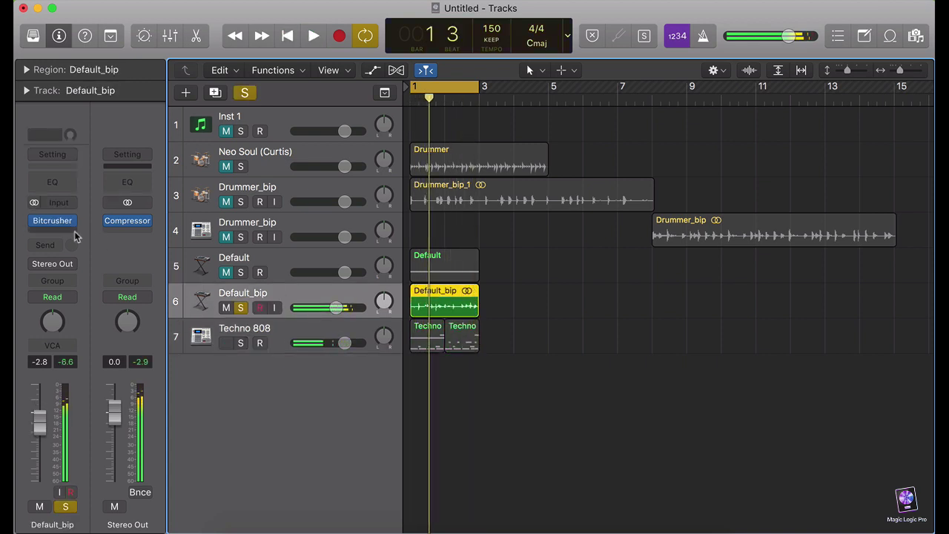
Insert a Gain plug-in after the Bitcrusher on Default_bip with Mono switched on, and close it.
{"action": "left_click", "coordinate": [74, 231]}
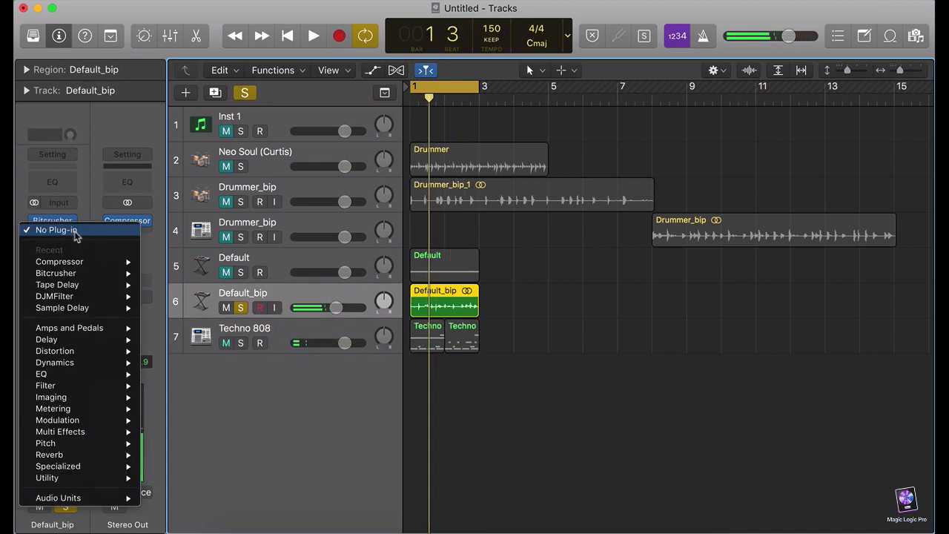
{"action": "mouse_move", "coordinate": [74, 478]}
{"action": "mouse_move", "coordinate": [169, 477]}
{"action": "left_click", "coordinate": [281, 479]}
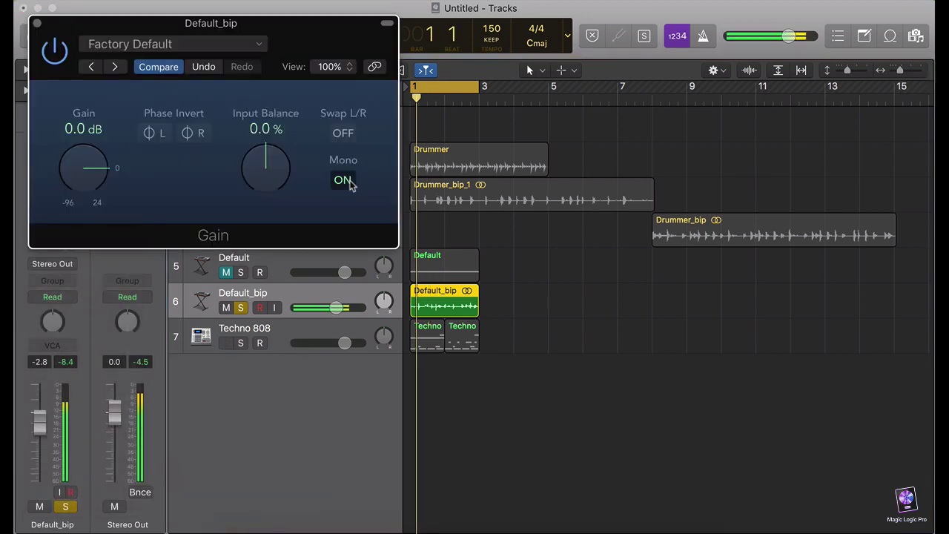
{"action": "key", "text": "super+w"}
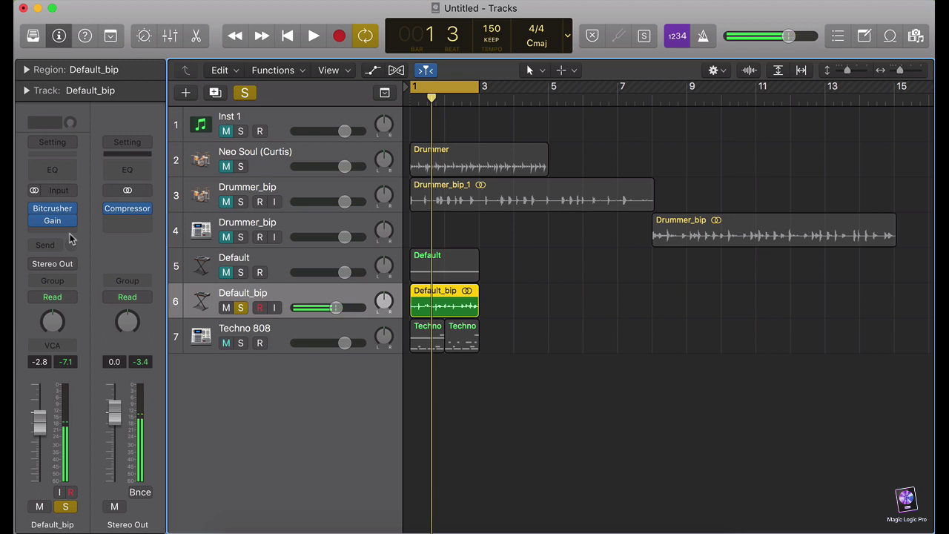
Insert a Sample Delay after Gain on Default_bip and set its left delay to 305 samples during playback.
{"action": "left_click", "coordinate": [71, 236]}
{"action": "mouse_move", "coordinate": [101, 339]}
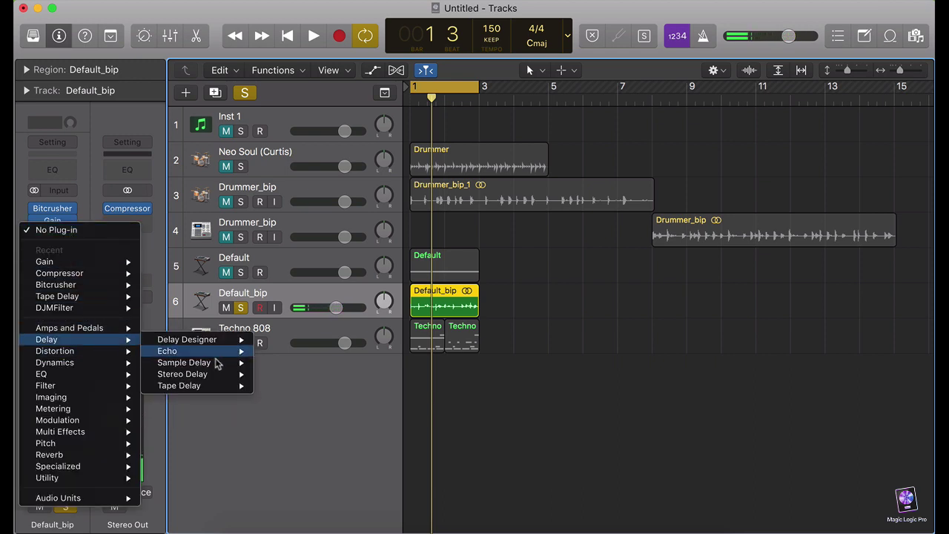
{"action": "mouse_move", "coordinate": [226, 364]}
{"action": "left_click", "coordinate": [272, 363]}
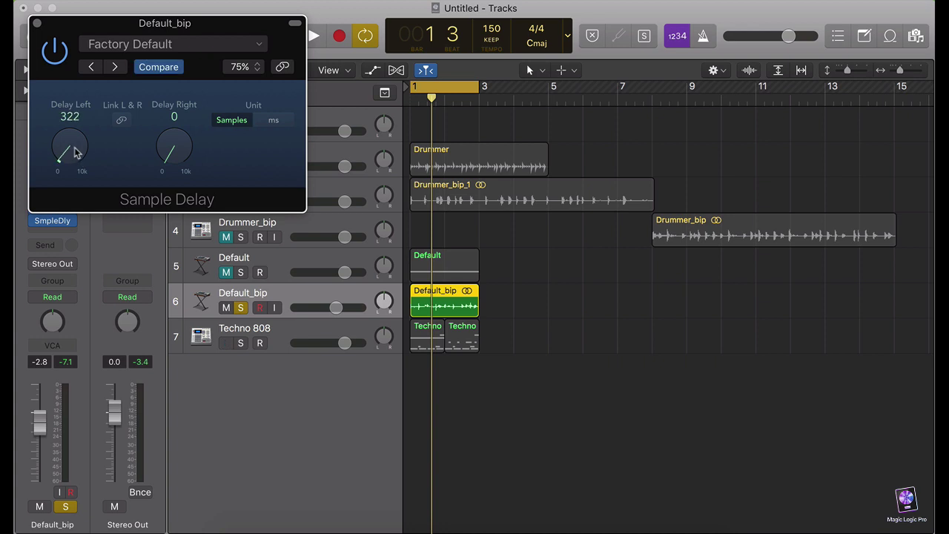
{"action": "key", "text": "space"}
{"action": "left_click_drag", "start_coordinate": [74, 152], "coordinate": [75, 147]}
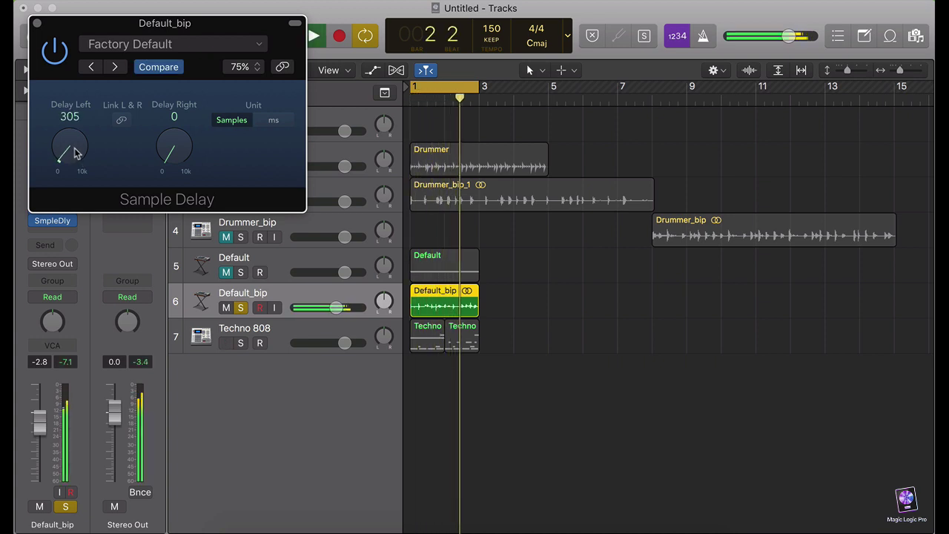
{"action": "left_click", "coordinate": [39, 25]}
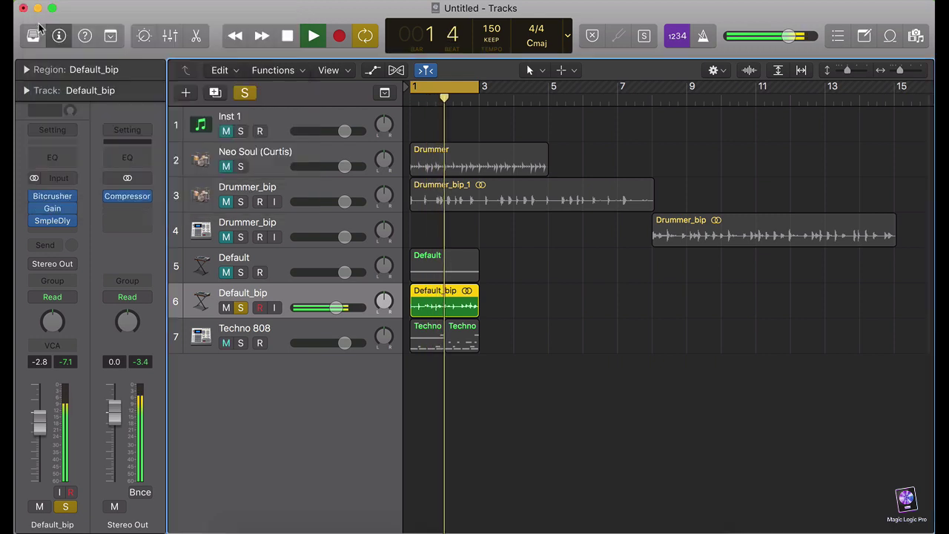
Compare Default_bip in the full mix and soloed, and bypass its Gain and Sample Delay plug-ins before stopping playback.
{"action": "left_click", "coordinate": [240, 311]}
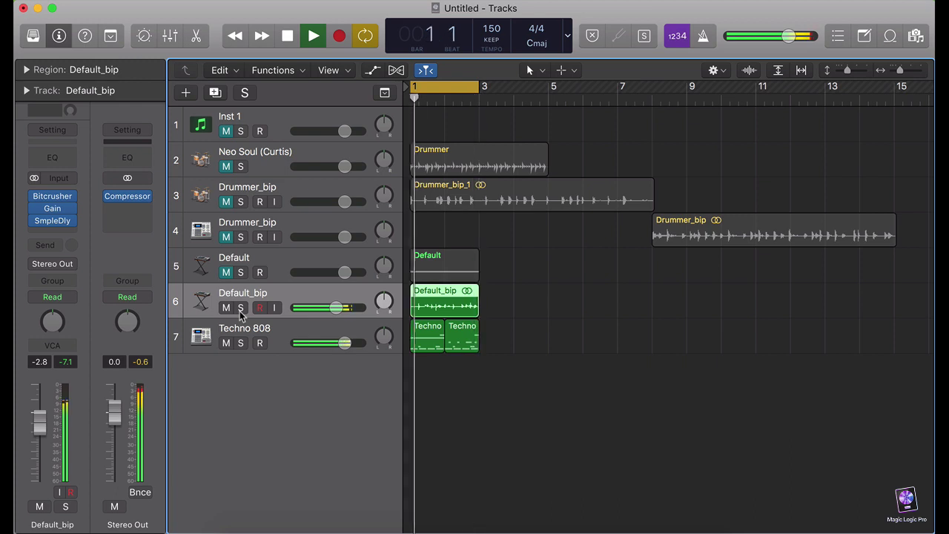
{"action": "left_click", "coordinate": [239, 311]}
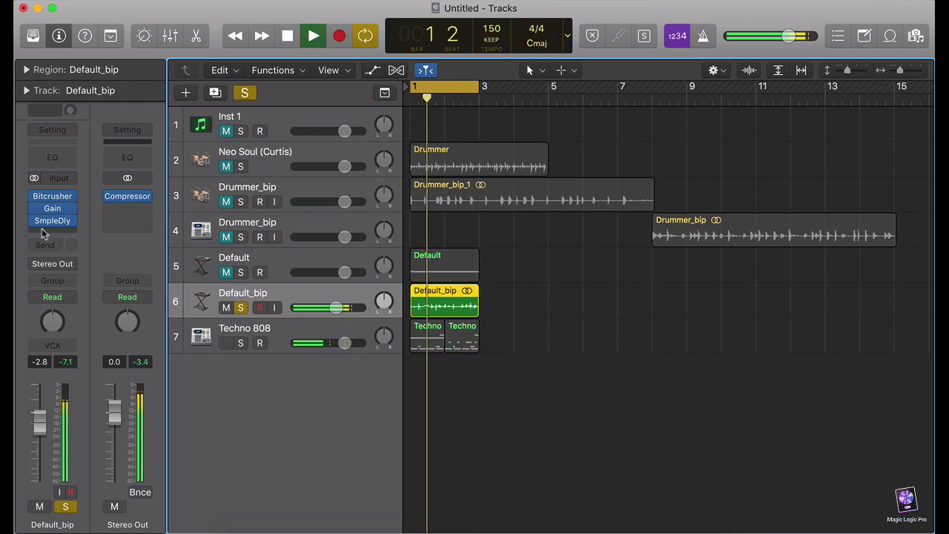
{"action": "left_click_drag", "start_coordinate": [34, 222], "coordinate": [34, 211]}
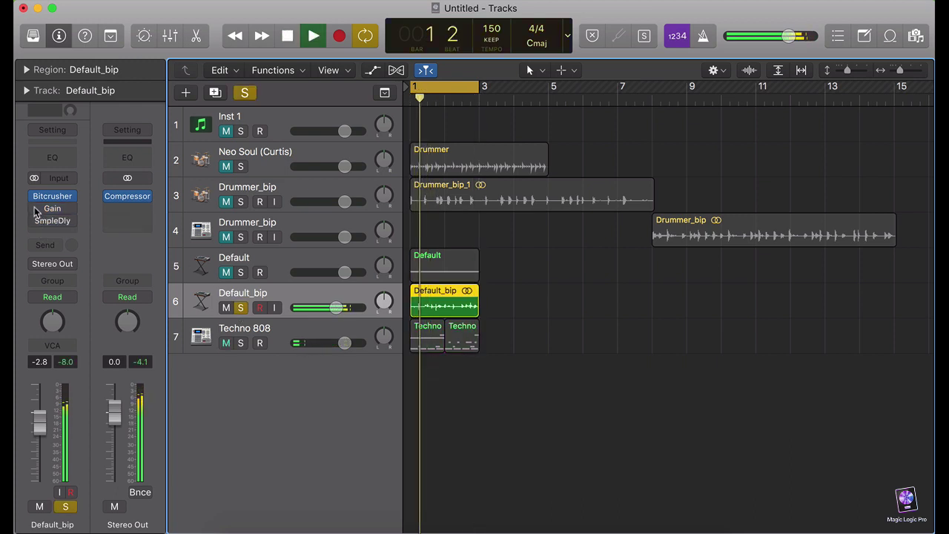
{"action": "key", "text": "space"}
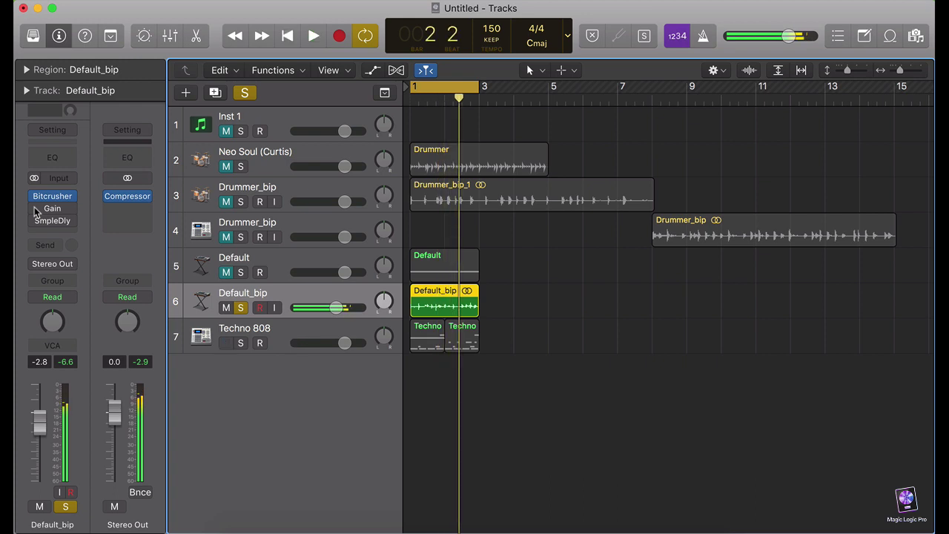
Re-enable the Gain and Sample Delay plug-ins on Default_bip and audition the soloed track.
{"action": "key", "text": "space"}
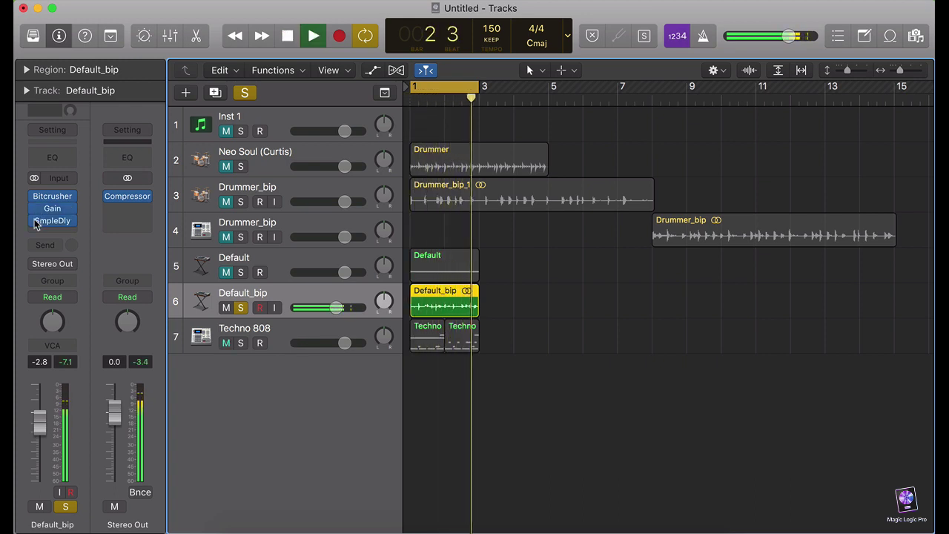
{"action": "key", "text": "space"}
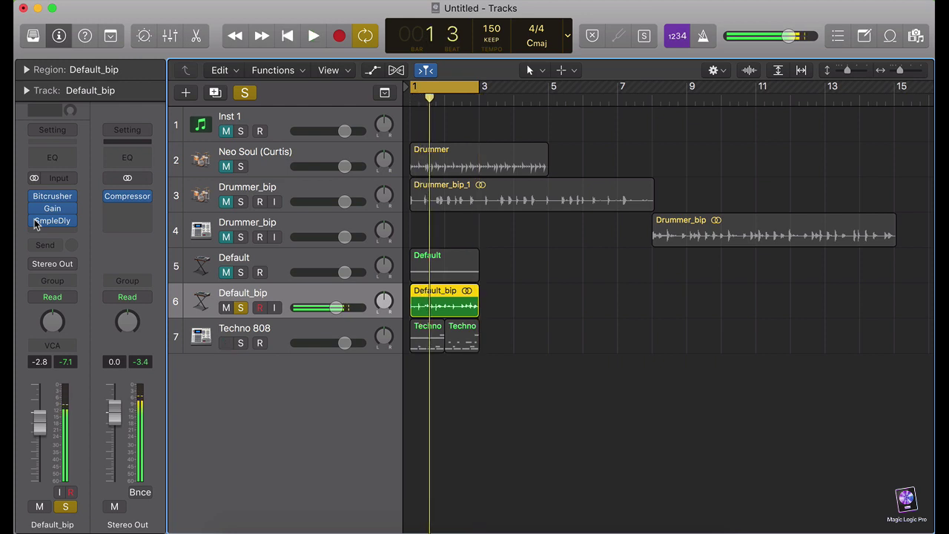
Replace Sample Delay on Default_bip with a stereo Stereo Delay, load and audition the Dual 1\8 Note Triplet preset, and close it.
{"action": "left_click", "coordinate": [72, 222]}
{"action": "mouse_move", "coordinate": [87, 353]}
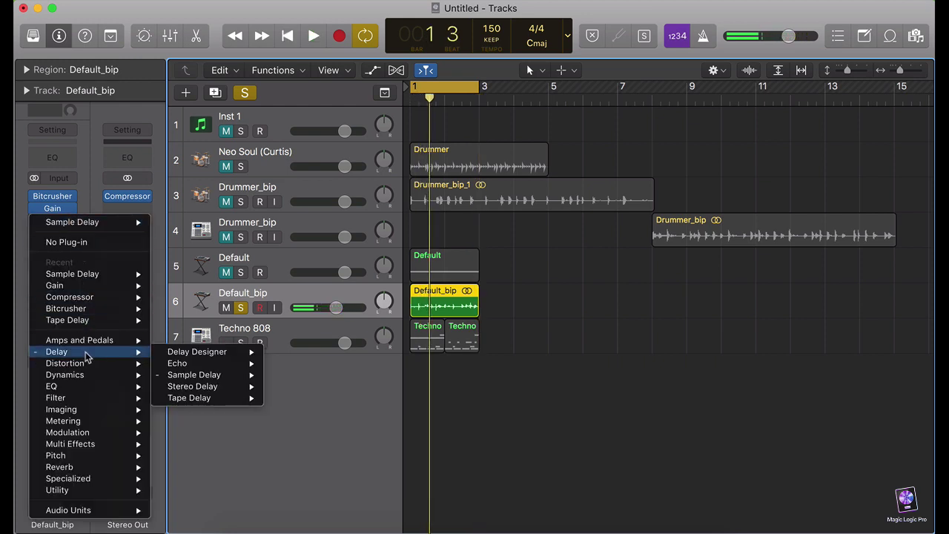
{"action": "mouse_move", "coordinate": [233, 404]}
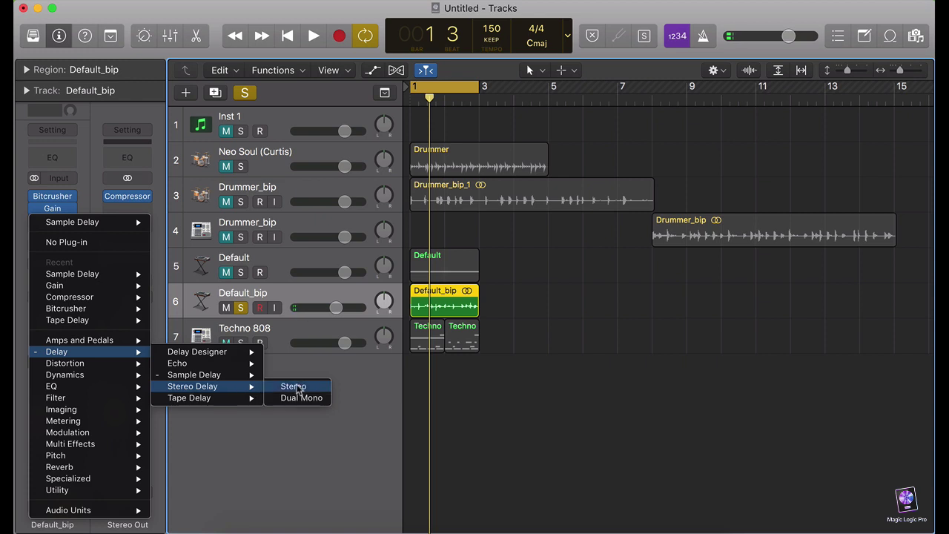
{"action": "left_click", "coordinate": [296, 388]}
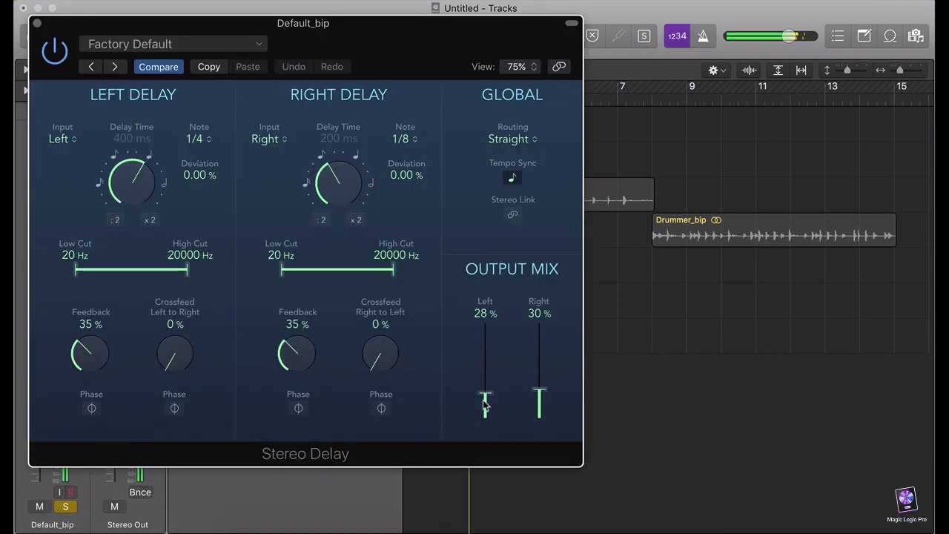
{"action": "left_click", "coordinate": [157, 42]}
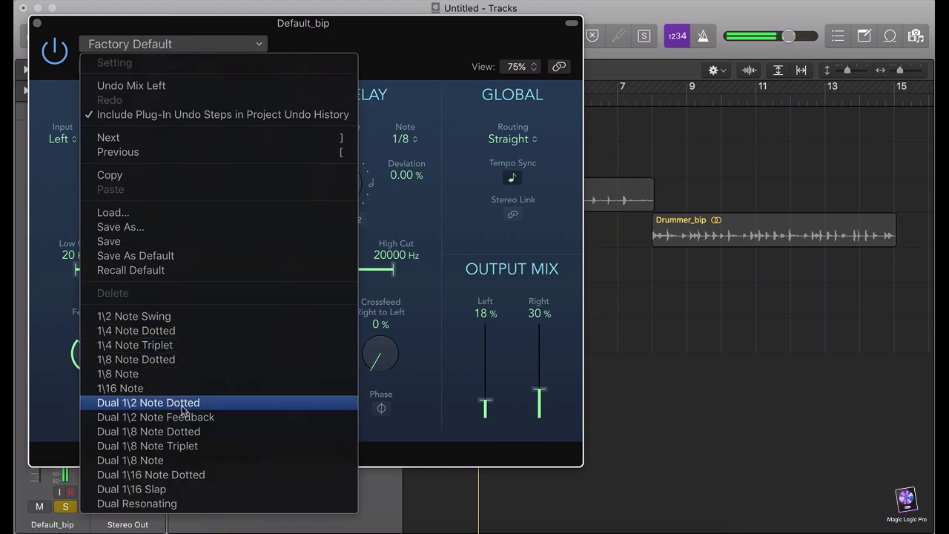
{"action": "left_click", "coordinate": [178, 445]}
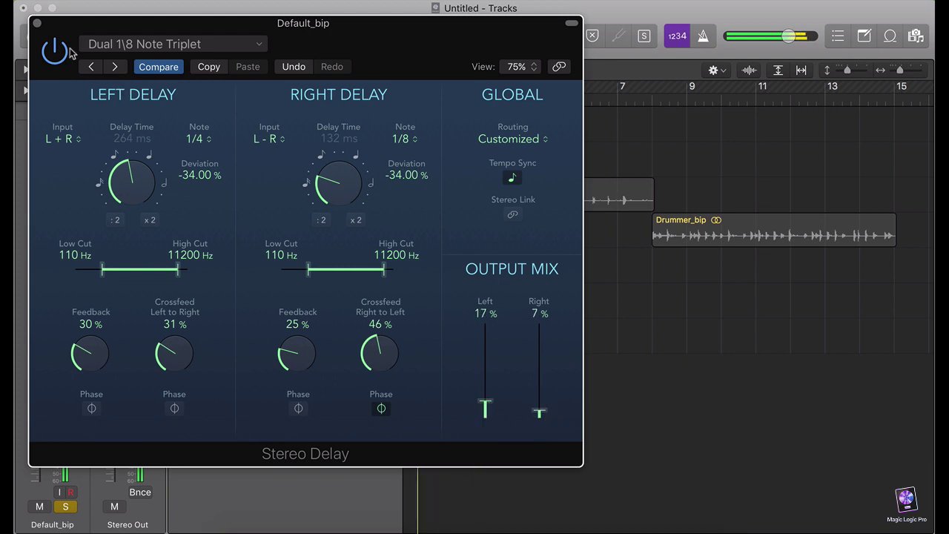
{"action": "left_click", "coordinate": [37, 23]}
Replace Stereo Delay on Default_bip with a stereo Tape Delay and load the 1\8 Note Dotted Dub preset.
{"action": "left_click", "coordinate": [70, 222]}
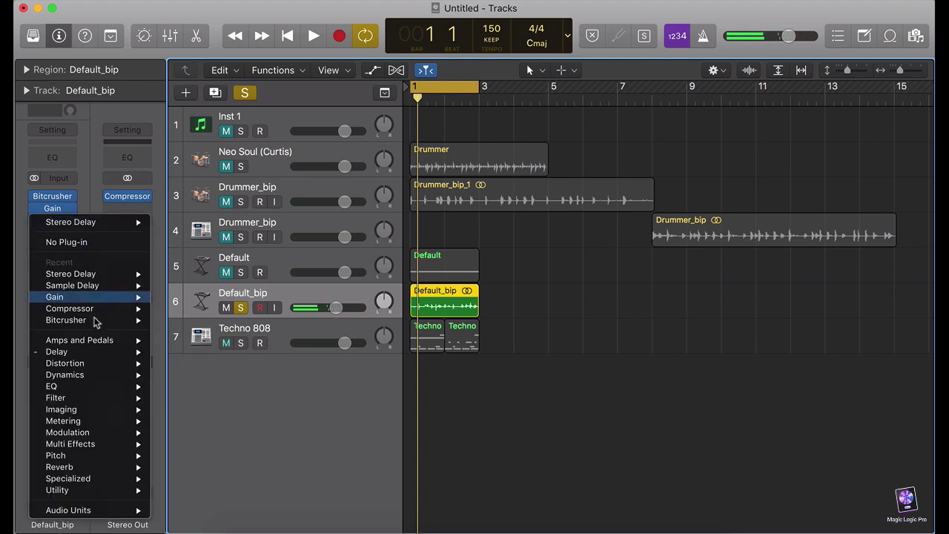
{"action": "mouse_move", "coordinate": [96, 353]}
{"action": "mouse_move", "coordinate": [195, 377]}
{"action": "mouse_move", "coordinate": [213, 401]}
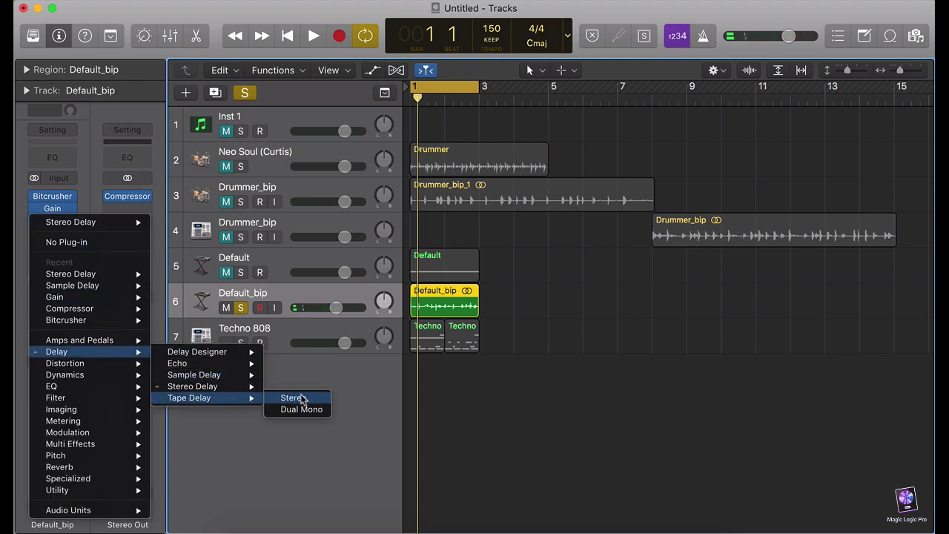
{"action": "left_click", "coordinate": [301, 396]}
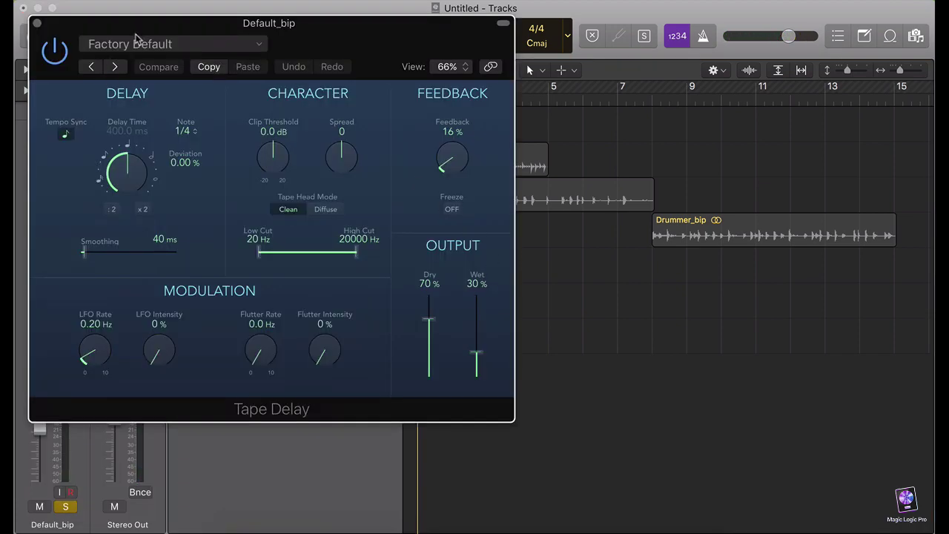
{"action": "left_click", "coordinate": [136, 40]}
{"action": "left_click", "coordinate": [186, 401]}
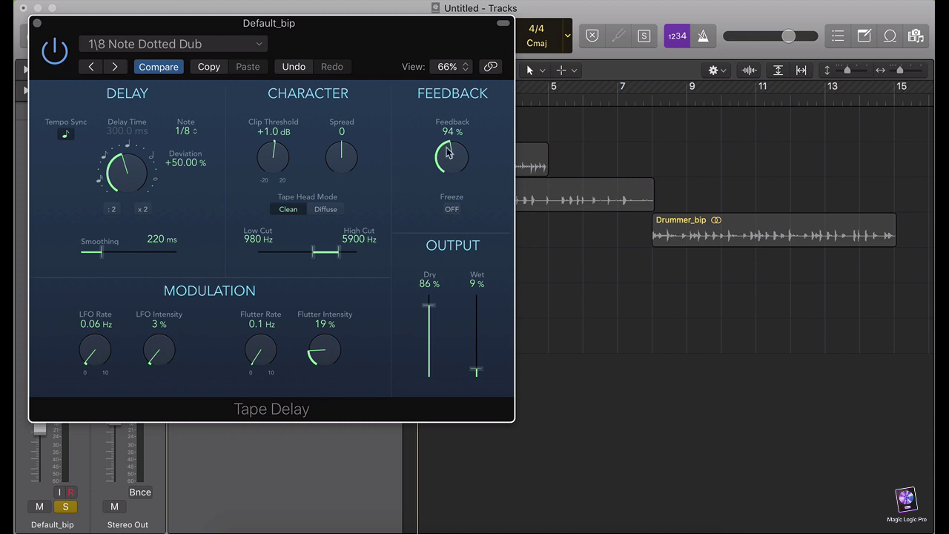
Set Tape Delay's feedback to 72%, its tape head mode to Diffuse and its wet output to 14%, starting playback.
{"action": "left_click", "coordinate": [324, 209]}
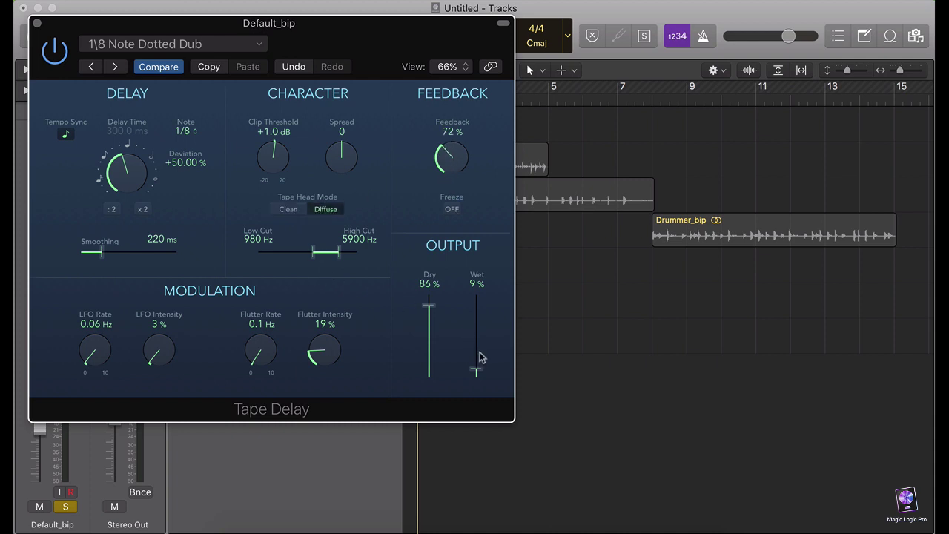
{"action": "key", "text": "space"}
{"action": "left_click_drag", "start_coordinate": [479, 372], "coordinate": [480, 368]}
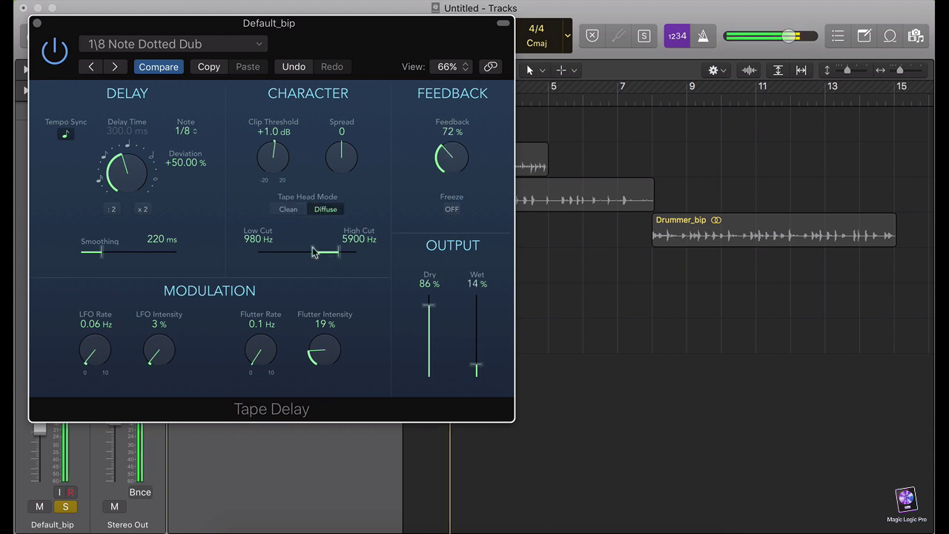
Set Tape Delay's spread to 100, low cut to 410 Hz and high cut to 6300 Hz during playback.
{"action": "left_click_drag", "start_coordinate": [313, 252], "coordinate": [337, 252]}
{"action": "left_click_drag", "start_coordinate": [341, 155], "coordinate": [334, 38]}
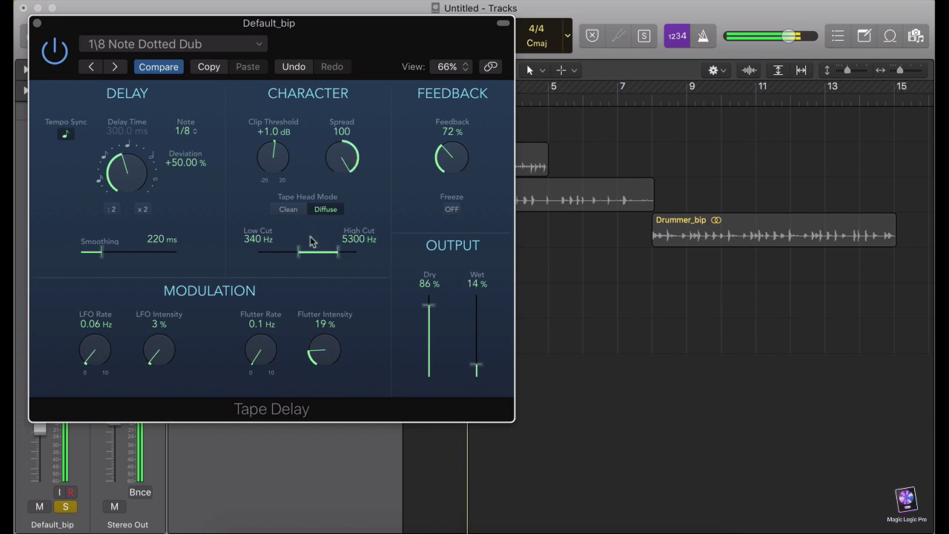
{"action": "left_click_drag", "start_coordinate": [305, 252], "coordinate": [309, 256]}
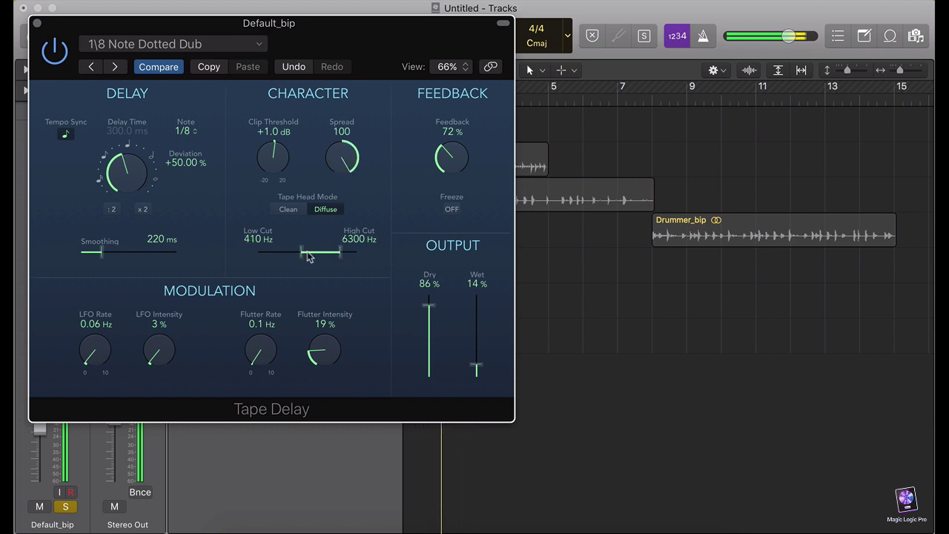
Compare the Clean and Diffuse tape head modes, keep Diffuse, set feedback to 54% and wet output to 21%, and close Tape Delay.
{"action": "left_click", "coordinate": [291, 210]}
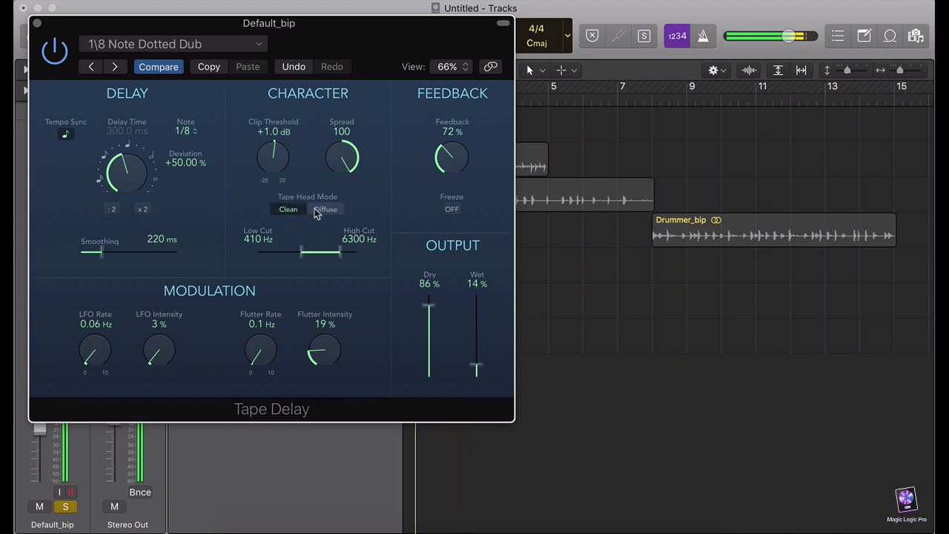
{"action": "left_click", "coordinate": [318, 211]}
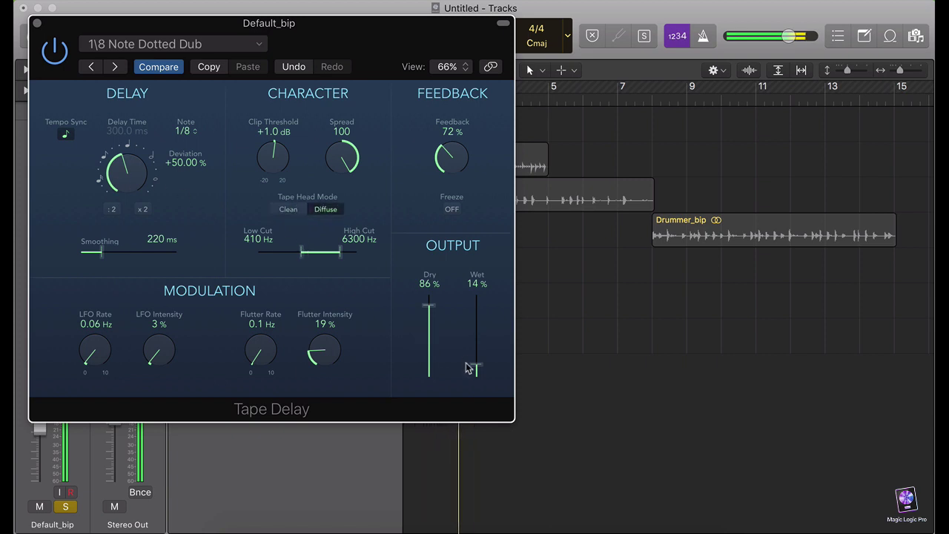
{"action": "mouse_move", "coordinate": [476, 366]}
{"action": "left_mouse_down"}
{"action": "mouse_move", "coordinate": [479, 331]}
{"action": "mouse_move", "coordinate": [478, 364]}
{"action": "left_mouse_up"}
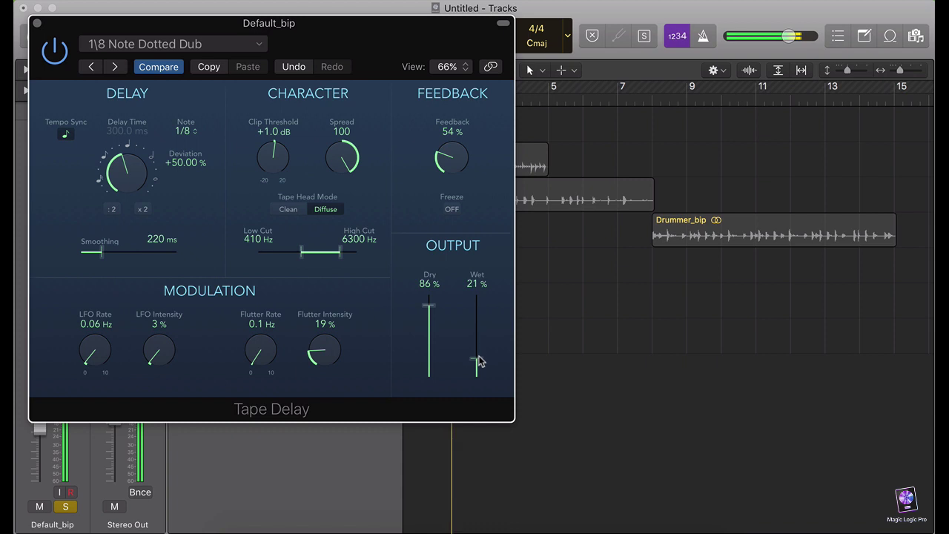
{"action": "left_click", "coordinate": [37, 23]}
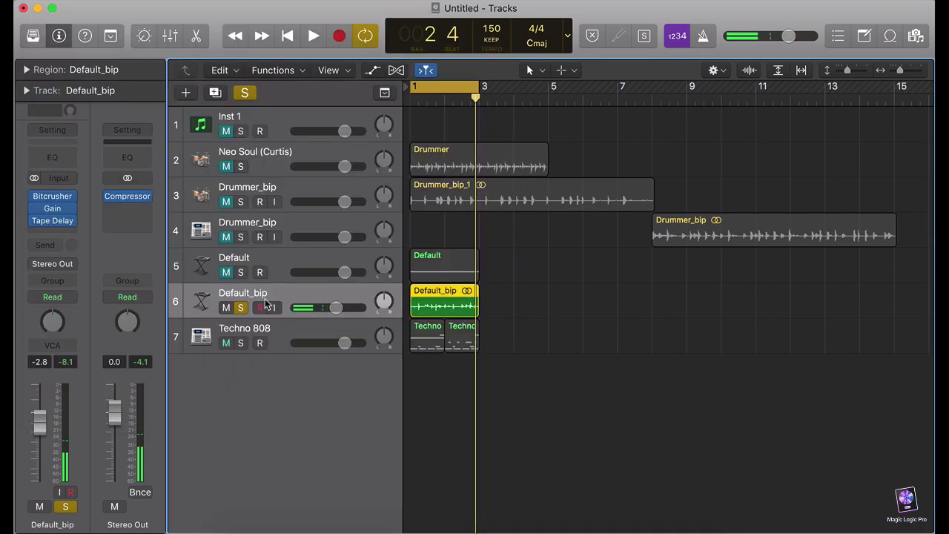
Set Tape Delay's wet output to 63% while playing the unsoloed mix, solo Default_bip again, and close the plug-in.
{"action": "left_click", "coordinate": [239, 308]}
{"action": "key", "text": "space"}
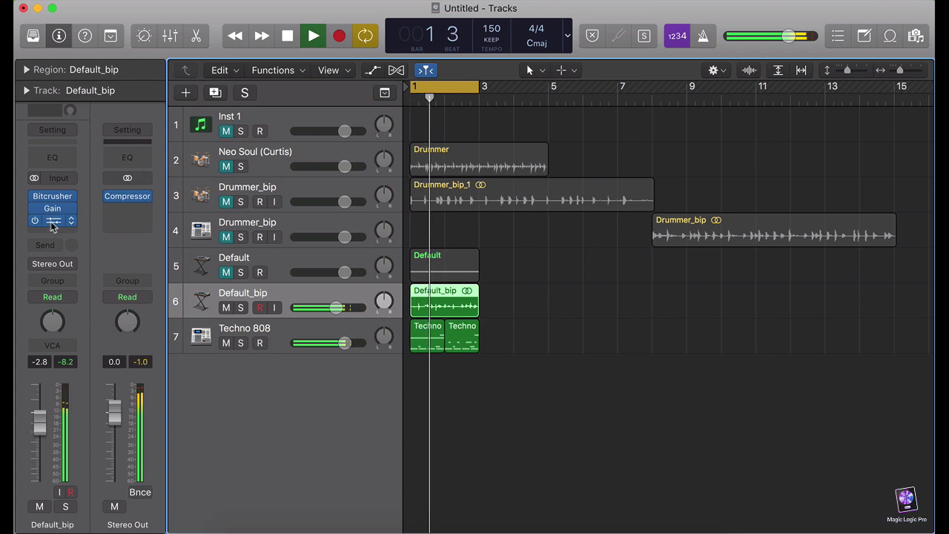
{"action": "left_click", "coordinate": [52, 221]}
{"action": "left_click_drag", "start_coordinate": [477, 364], "coordinate": [477, 329]}
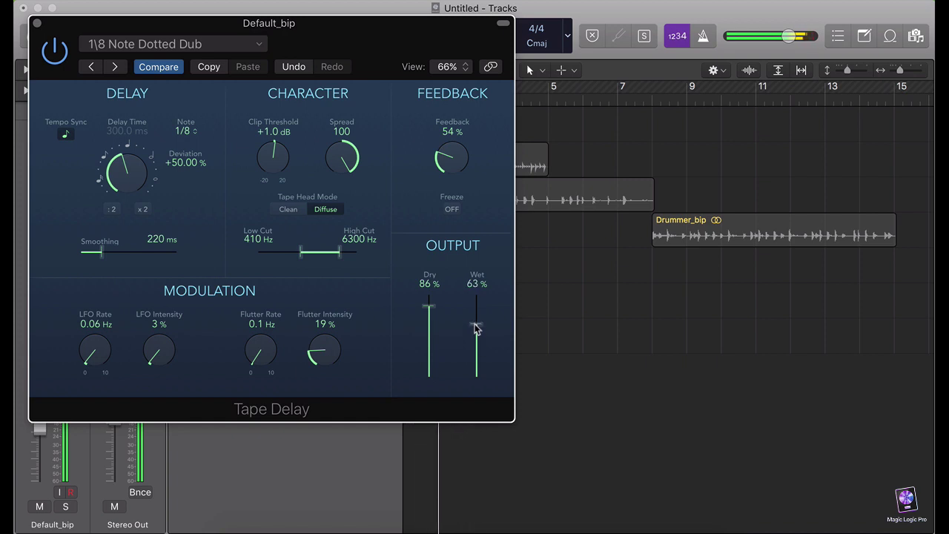
{"action": "key", "text": "s"}
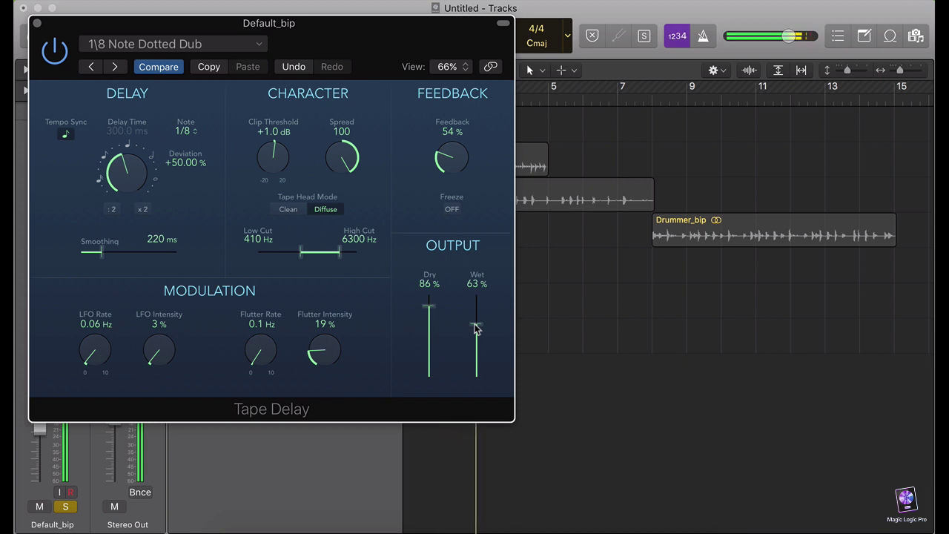
{"action": "left_click", "coordinate": [37, 24]}
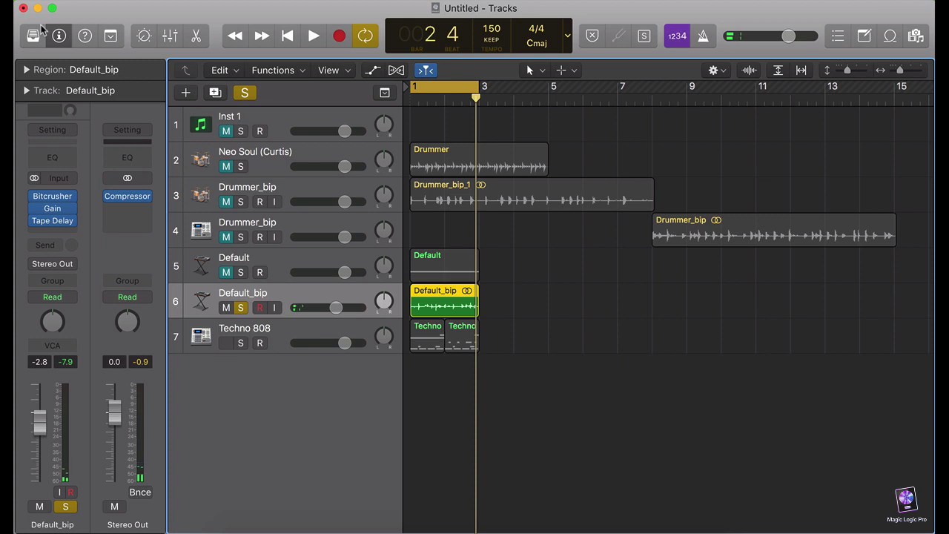